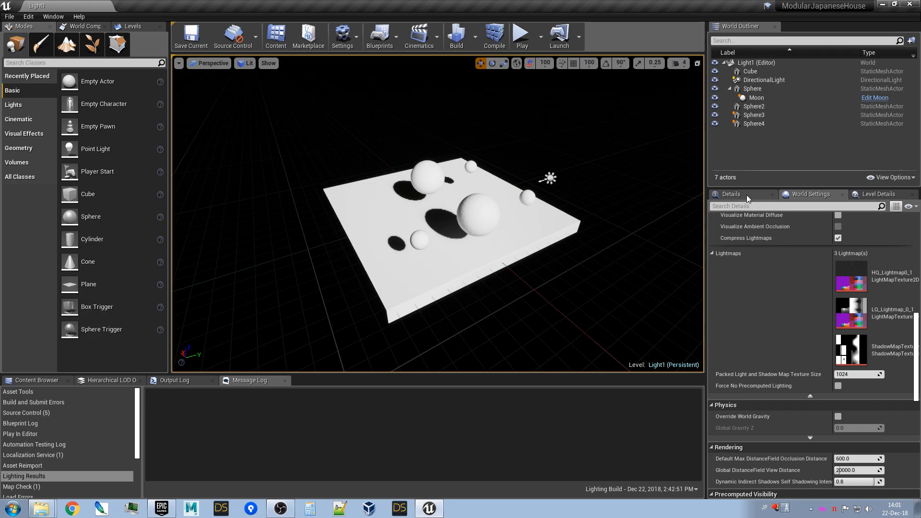
Select the DirectionalLight and review its transform and mobility settings alongside the world's lightmap settings
click(774, 81)
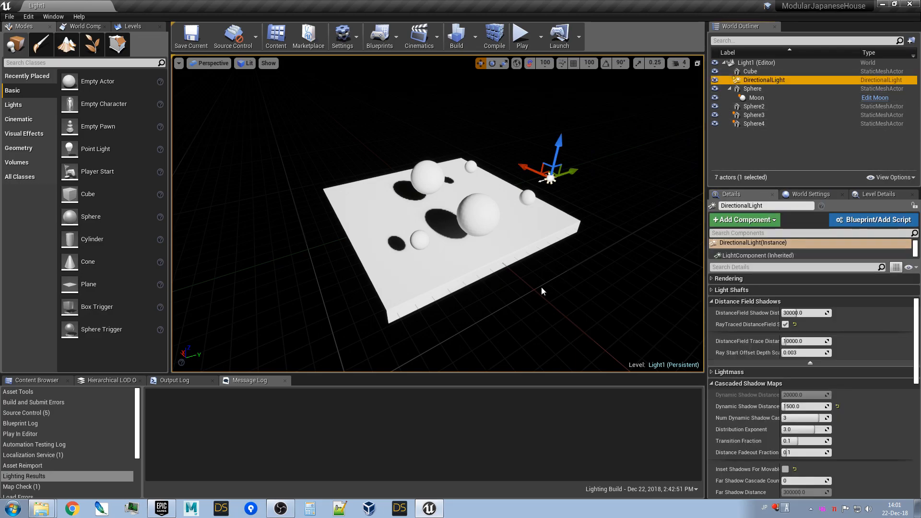
scroll(711, 340, up, 3)
alt+drag(537, 256, 566, 237)
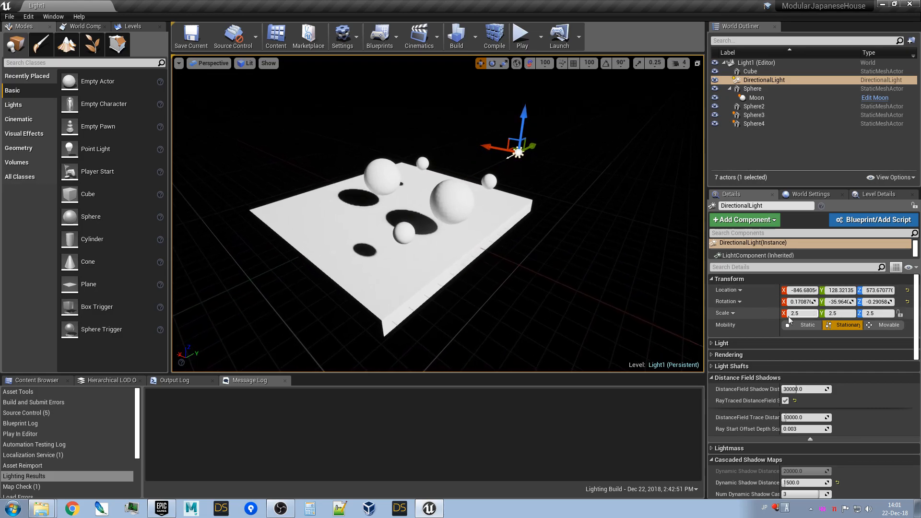
right_drag(537, 256, 509, 275)
mouse_move(574, 269)
right_down()
mouse_move(577, 261)
mouse_move(574, 269)
right_up()
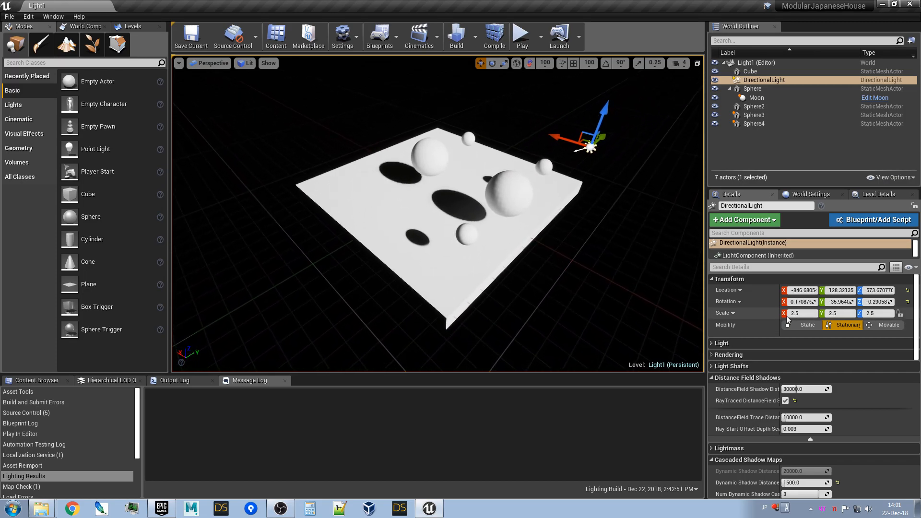
click(798, 325)
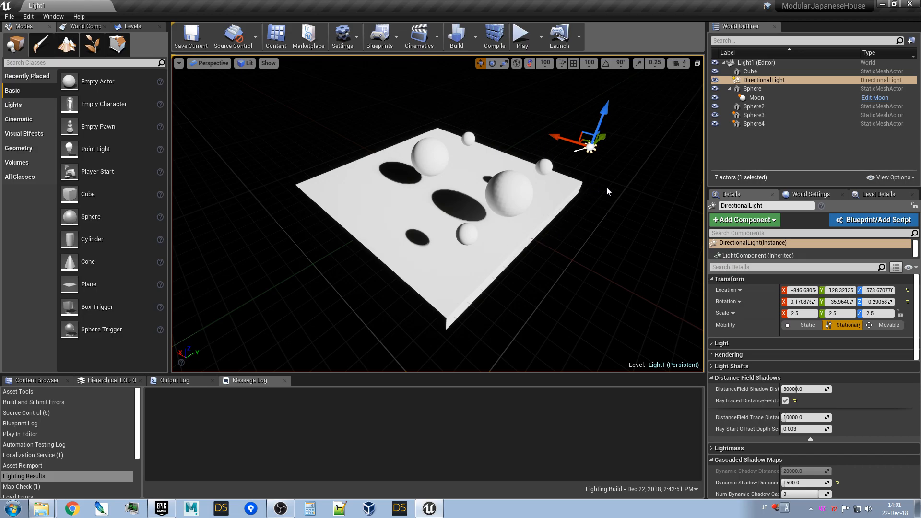
click(804, 194)
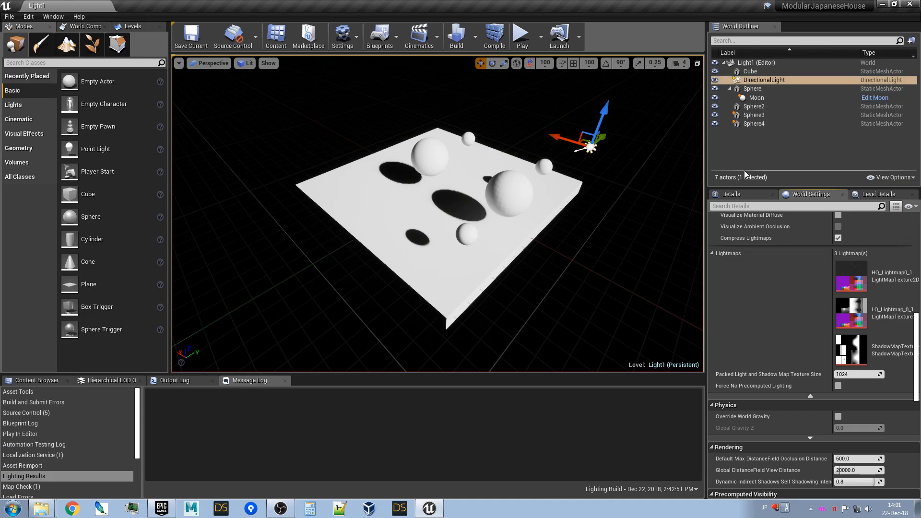
click(750, 193)
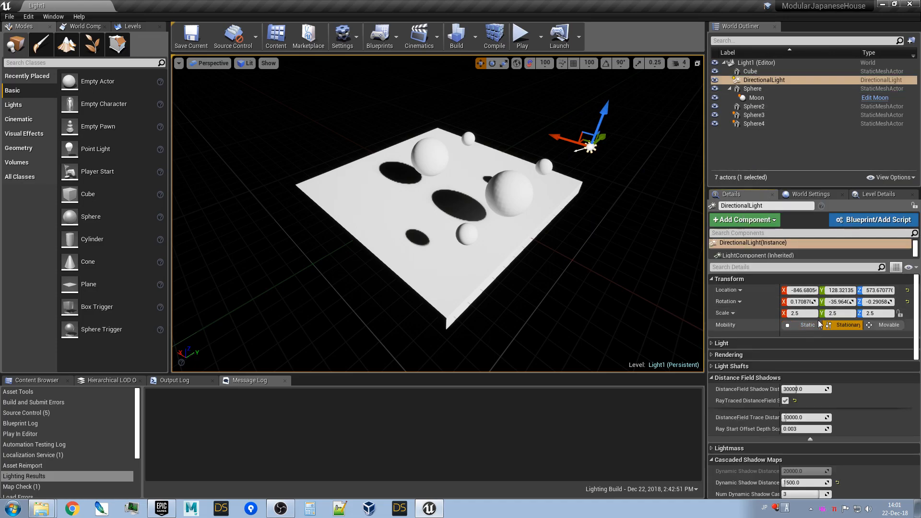
Run the level in play mode and fly around the platform to examine the spheres' shadows, then end the session
key(d)
right_drag(597, 268, 552, 262)
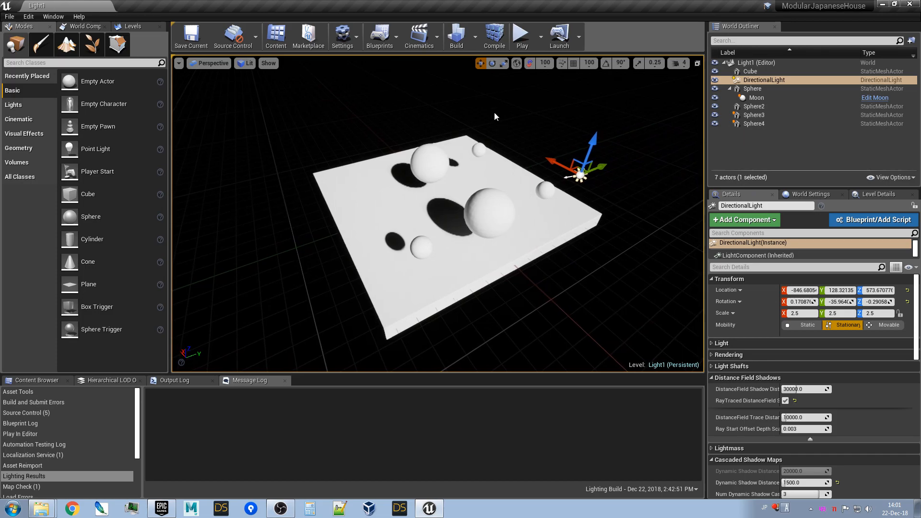
click(522, 39)
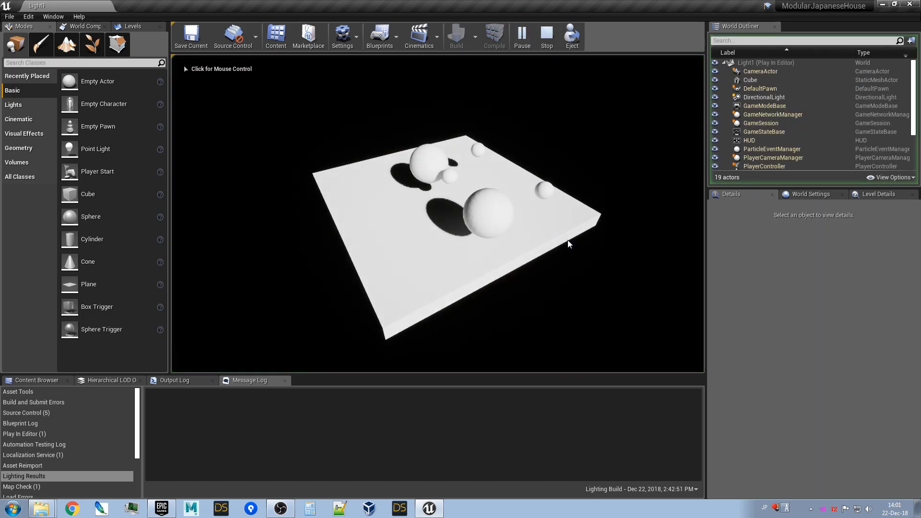
key(d)
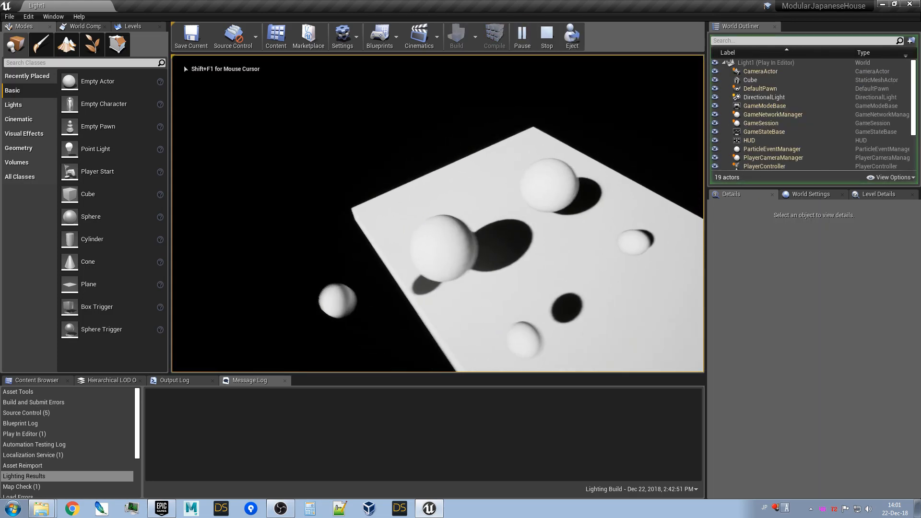
key(s)
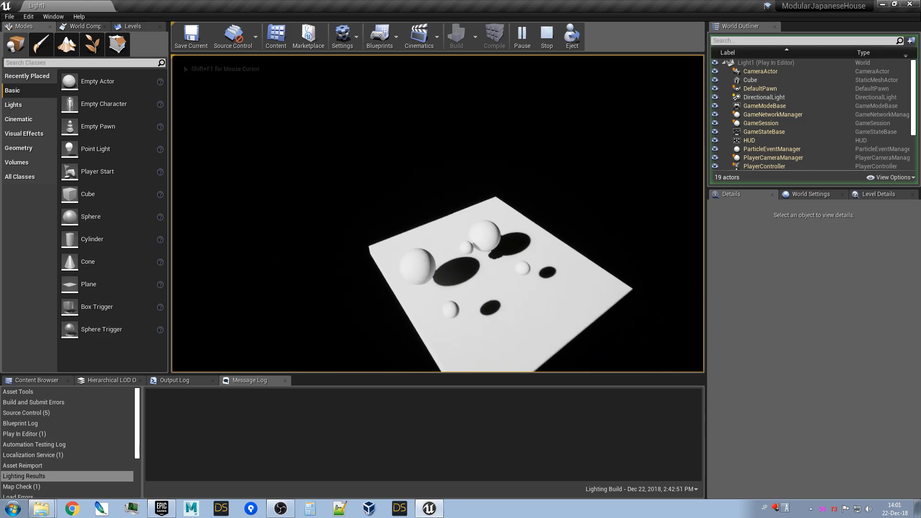
key(q)
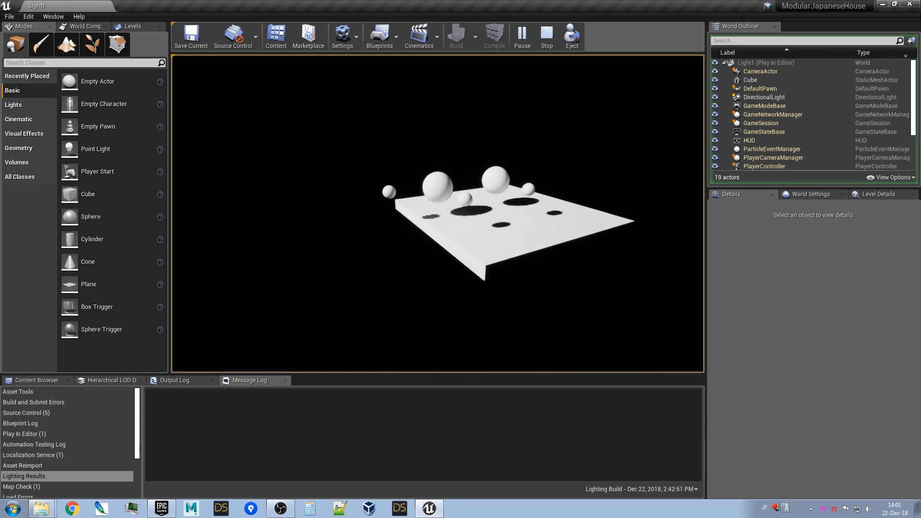
key(w)
key(d)
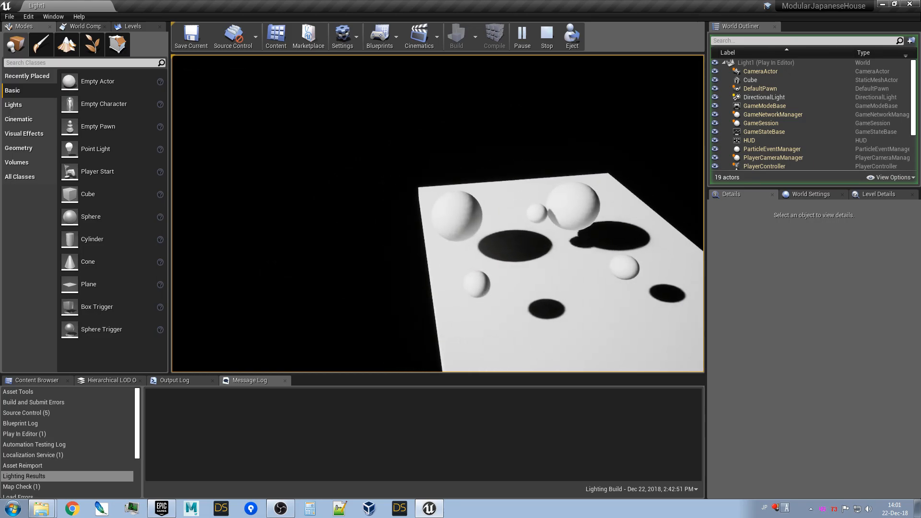
key(a)
key(a)
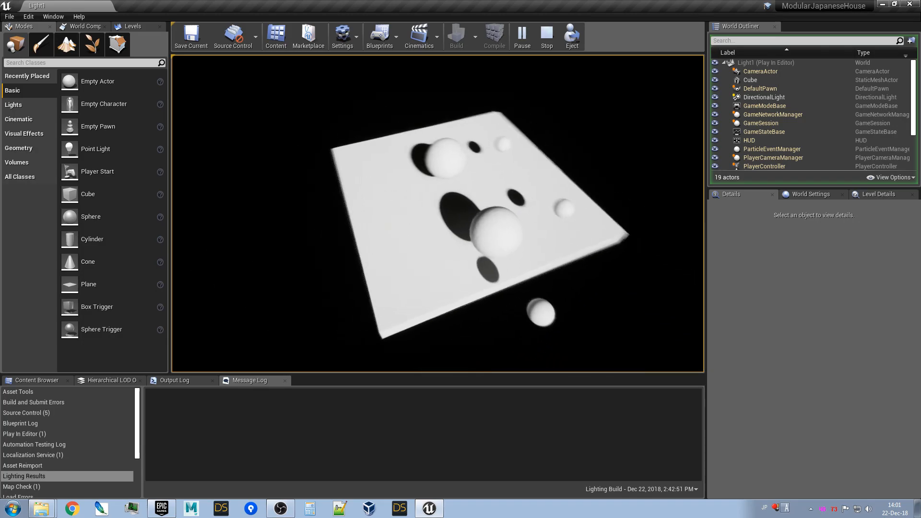
key(w)
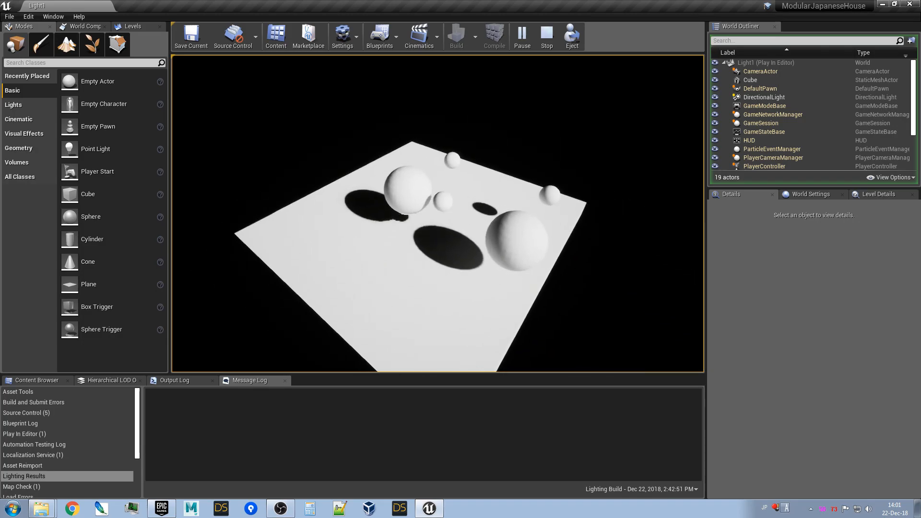
key(Escape)
Review the DirectionalLight's distance field shadow and cascaded shadow map settings while examining the shadows in the scene
right_drag(610, 264, 603, 264)
key(d)
click(765, 79)
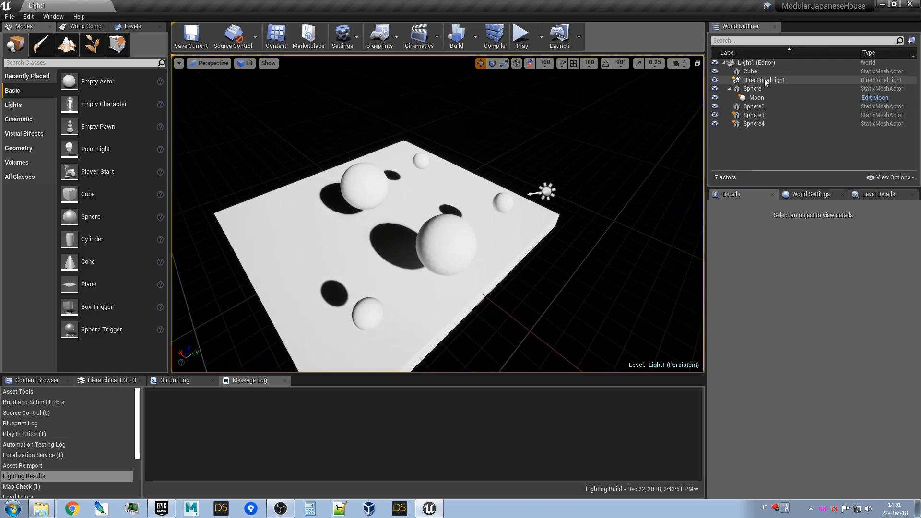
scroll(874, 395, down, 2)
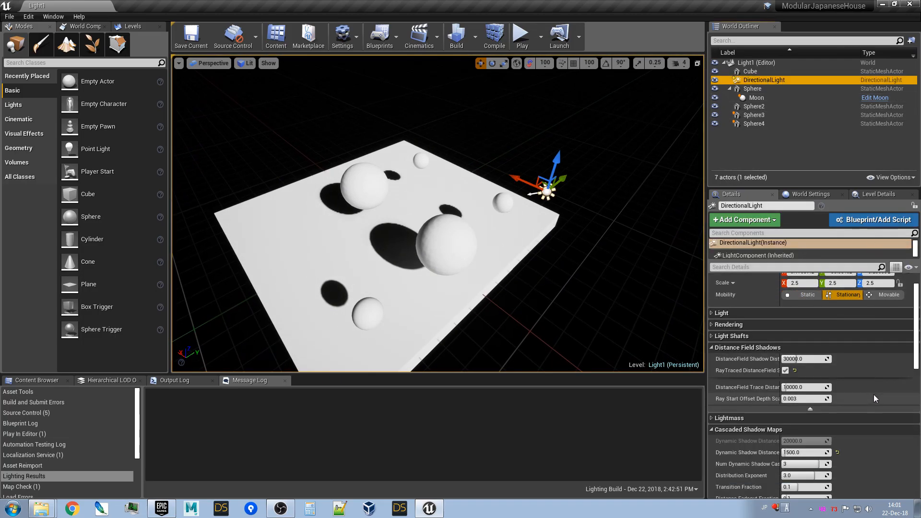
scroll(854, 384, down, 2)
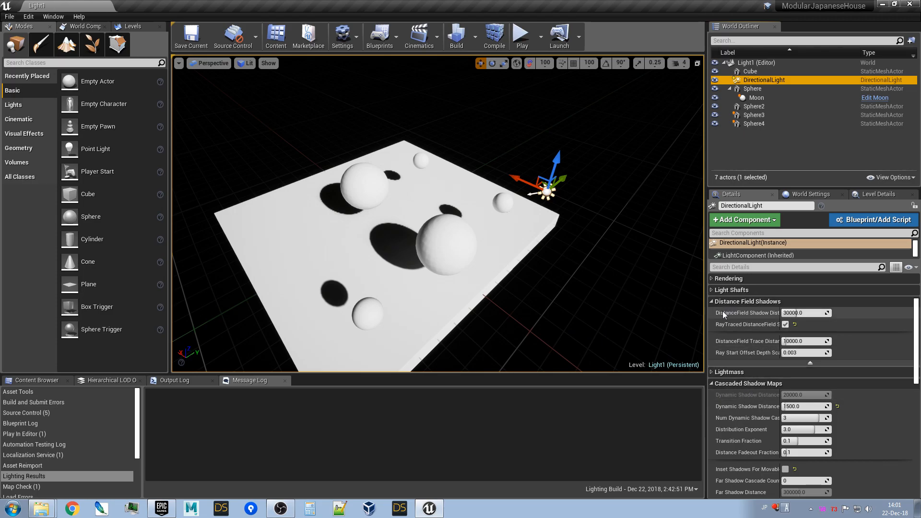
right_drag(515, 289, 584, 298)
key(s)
key(d)
key(w)
key(a)
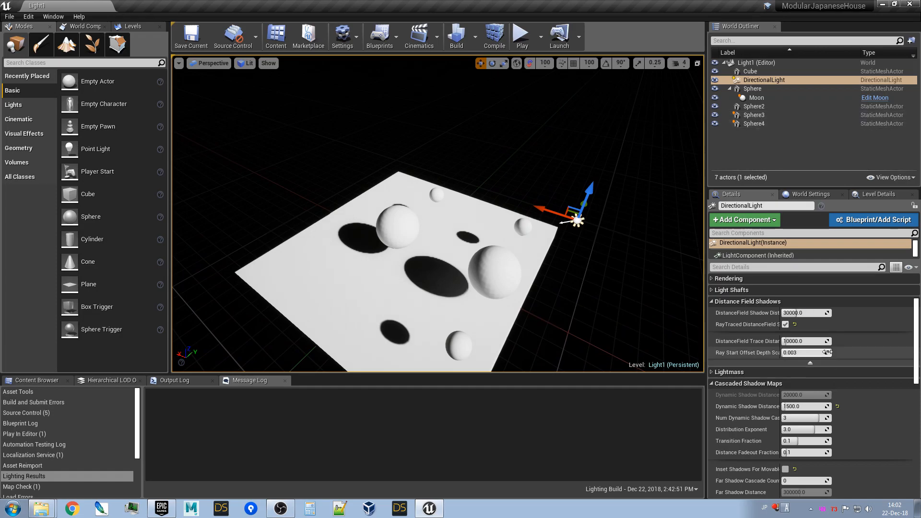
scroll(810, 348, up, 3)
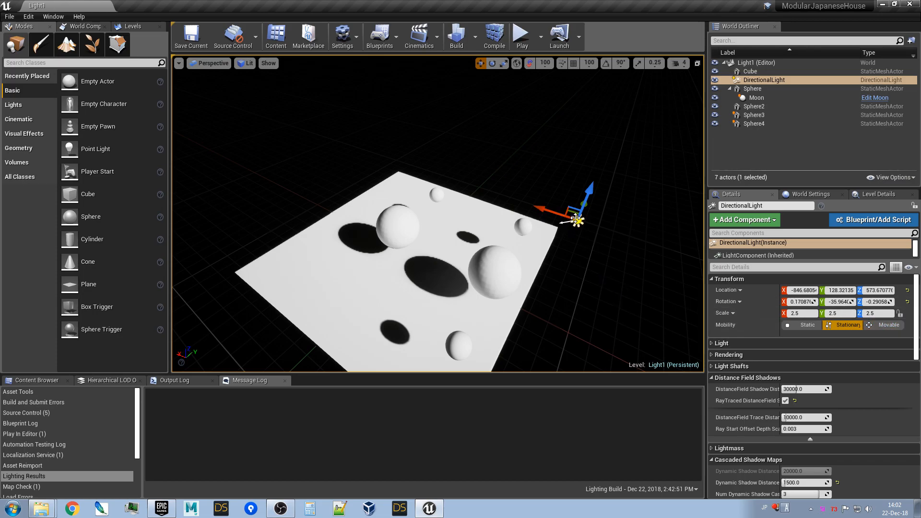
Set the DirectionalLight's mobility to Movable and briefly preview the level in play mode
mouse_move(608, 261)
right_down()
mouse_move(603, 267)
mouse_move(615, 255)
mouse_move(608, 261)
right_up()
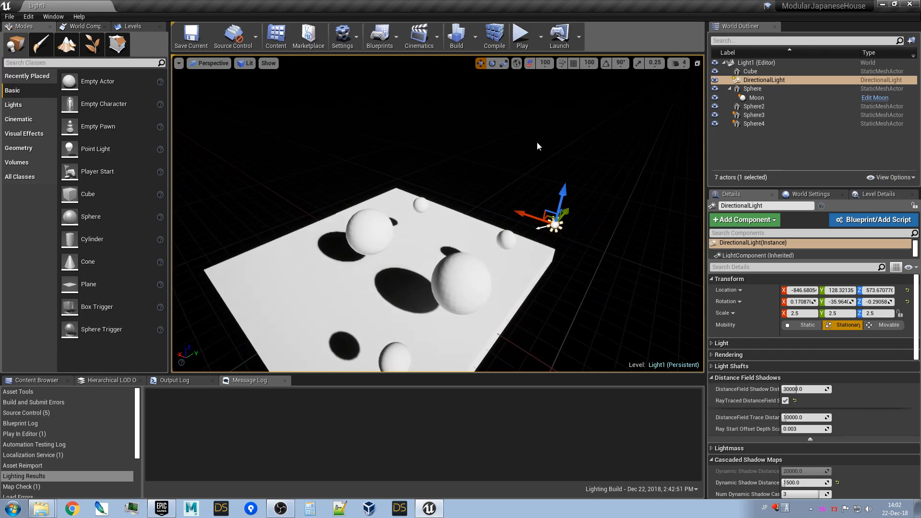
right_drag(586, 286, 611, 287)
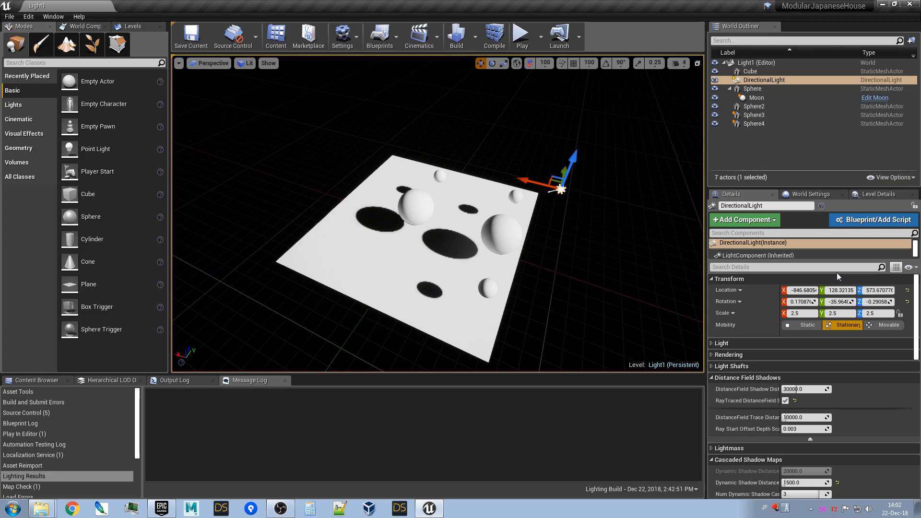
click(897, 329)
right_drag(638, 268, 646, 290)
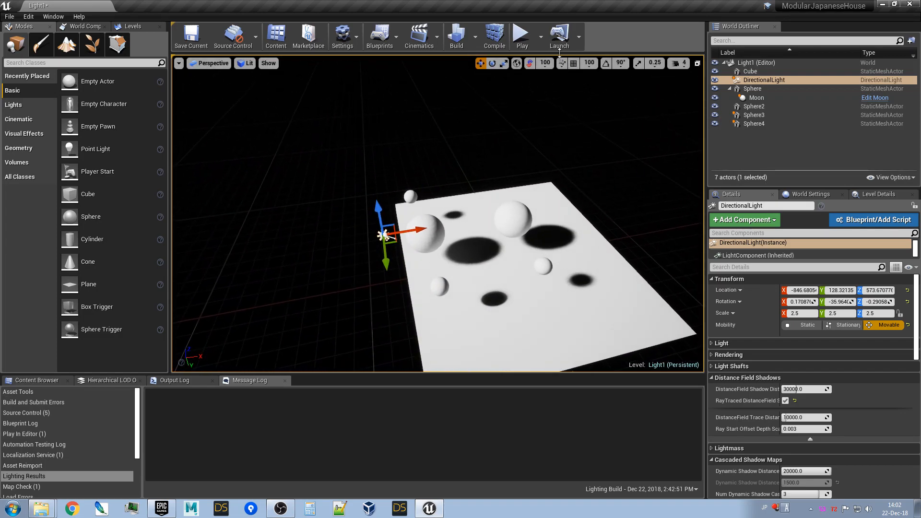
click(522, 36)
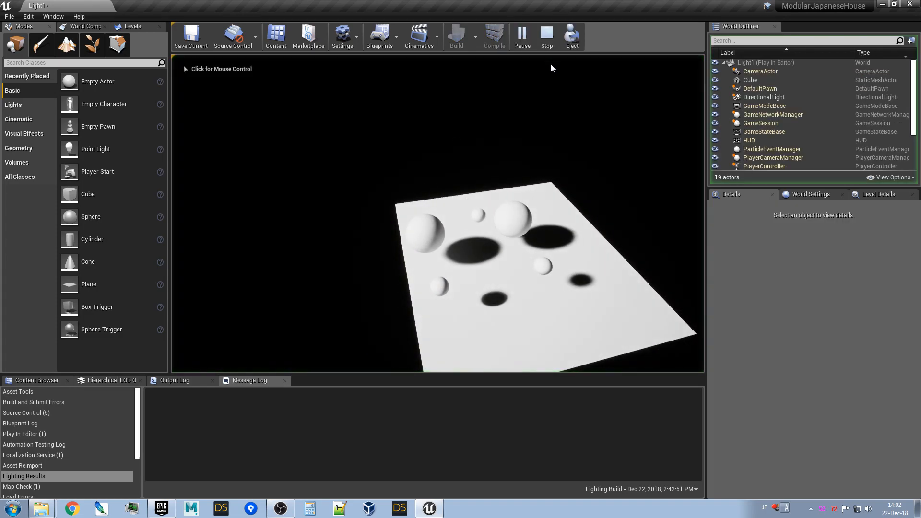
click(548, 36)
Turn on the Volumetric Lightmap visualization in the viewport to display its sample points around the scene
right_drag(437, 216, 528, 224)
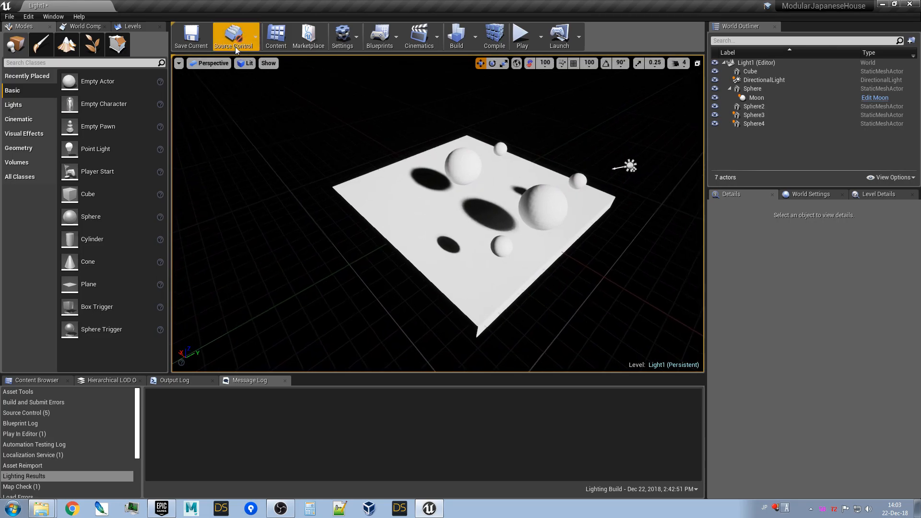
click(268, 63)
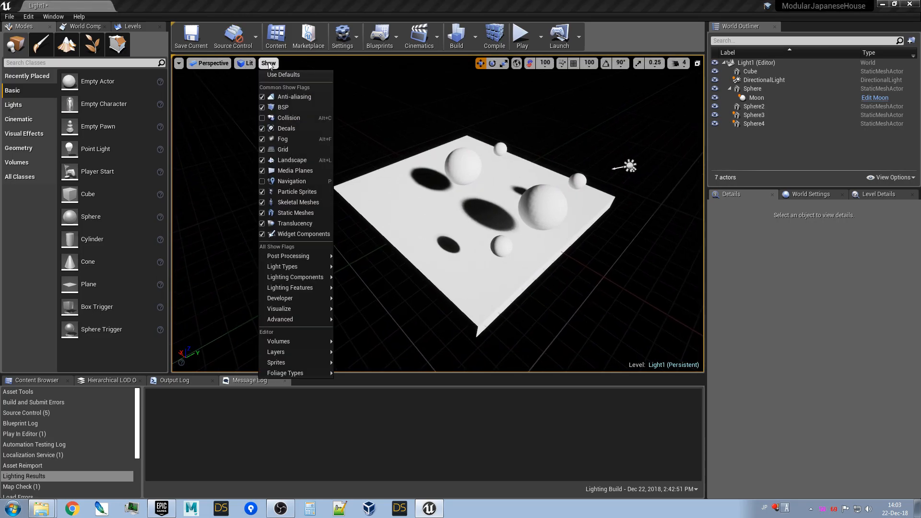
mouse_move(312, 364)
mouse_move(303, 324)
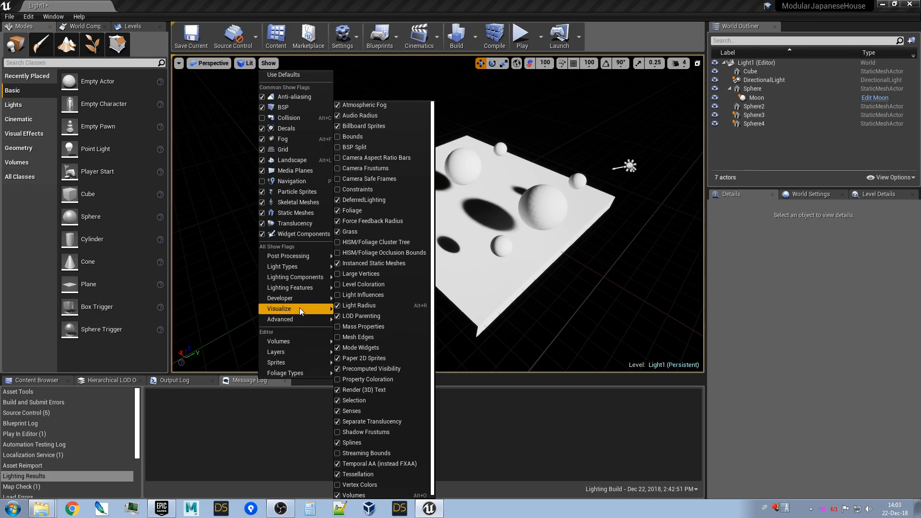
mouse_move(301, 307)
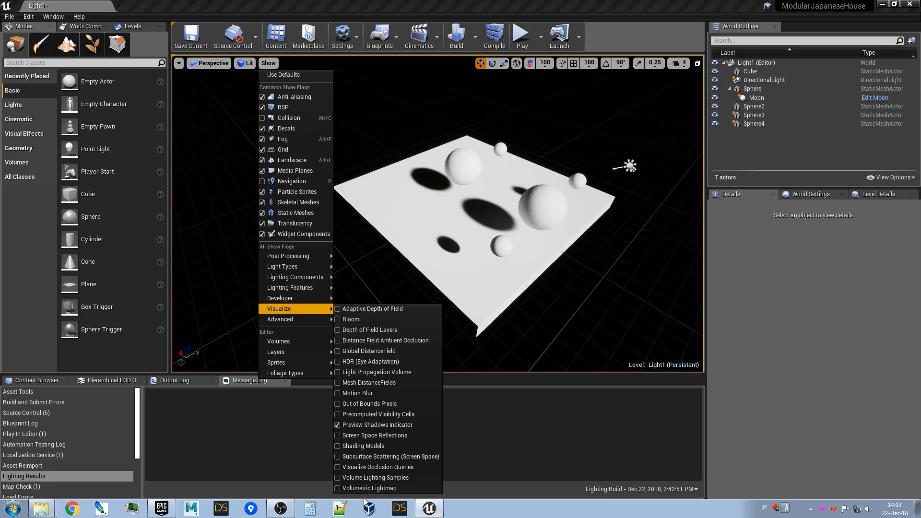
click(379, 487)
mouse_move(403, 336)
right_down()
mouse_move(423, 326)
mouse_move(422, 307)
mouse_move(412, 351)
right_up()
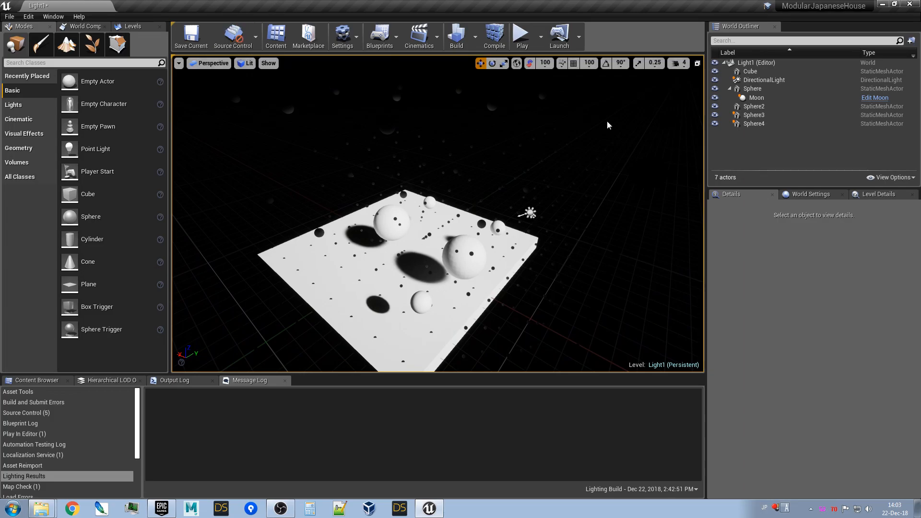
Enable Force No Precomputed Lighting in the world settings, accept the notice, and build the lighting
click(807, 196)
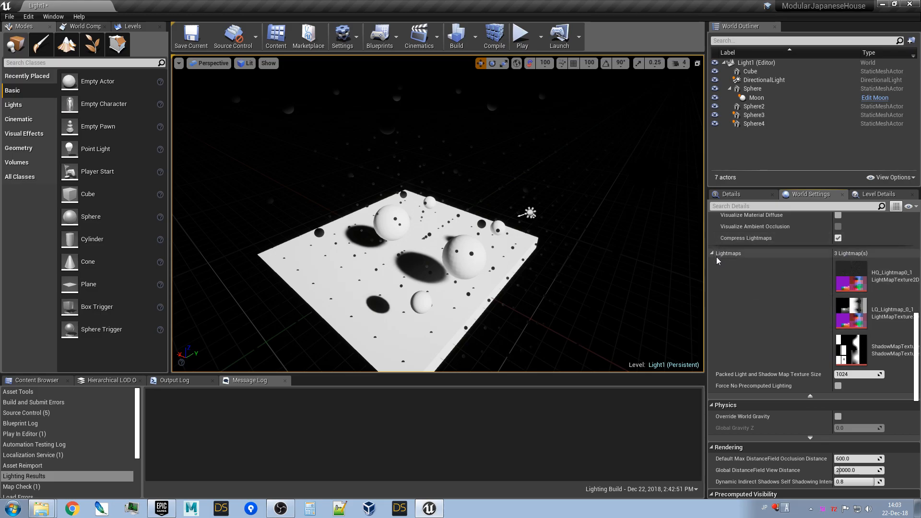
right_drag(681, 257, 681, 257)
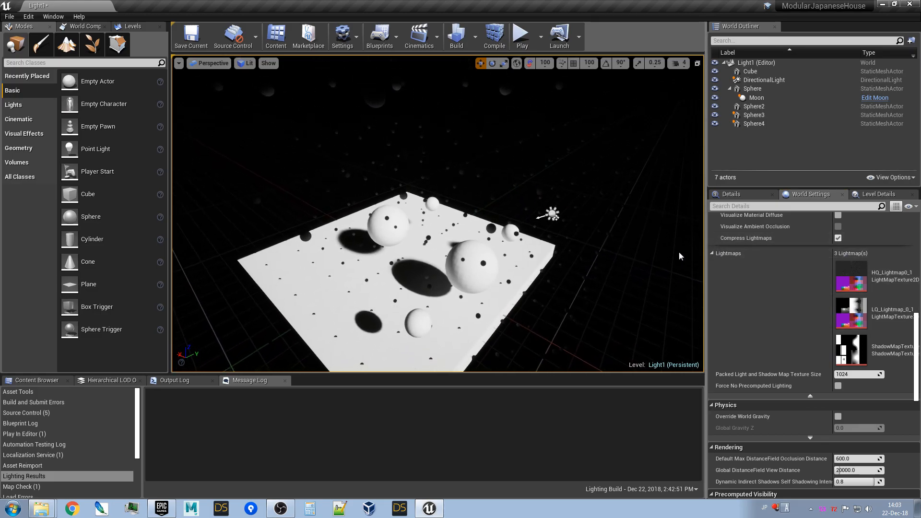
click(713, 254)
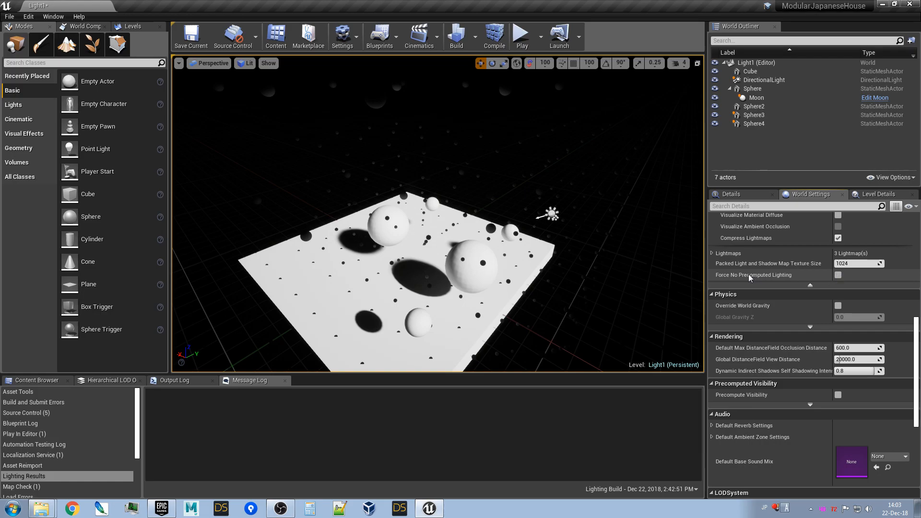
click(838, 276)
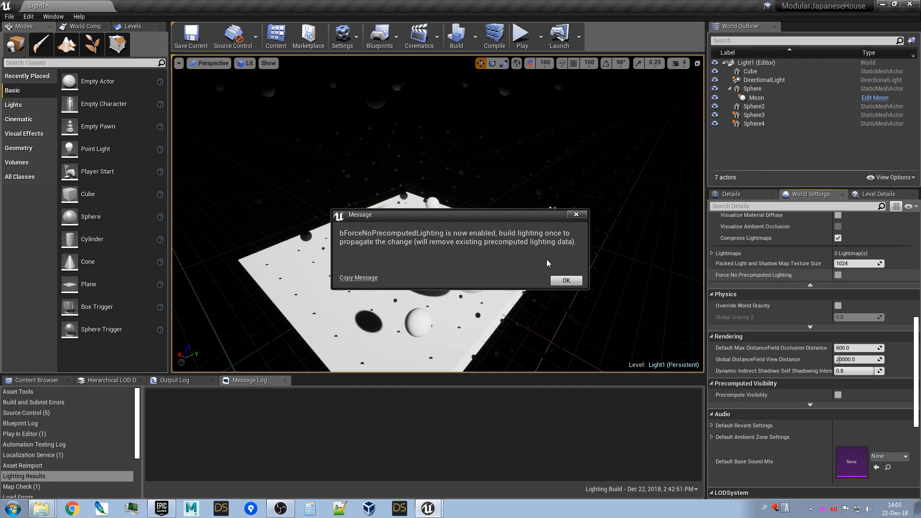
click(566, 281)
click(457, 45)
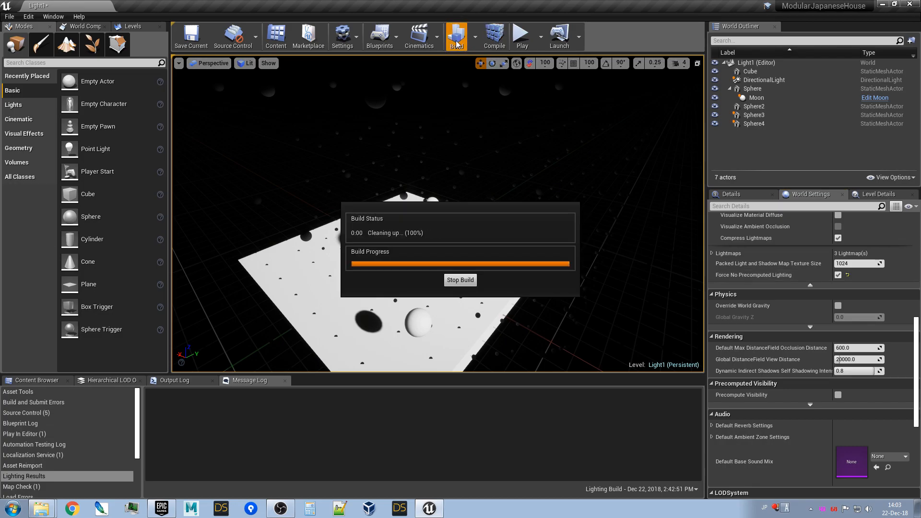
Examine the dynamic shadows in the viewport and briefly preview the level in play mode
mouse_move(444, 201)
right_down()
mouse_move(501, 198)
mouse_move(521, 189)
mouse_move(527, 168)
mouse_move(525, 185)
mouse_move(516, 172)
mouse_move(415, 216)
mouse_move(442, 199)
right_up()
right_drag(485, 162, 112, 181)
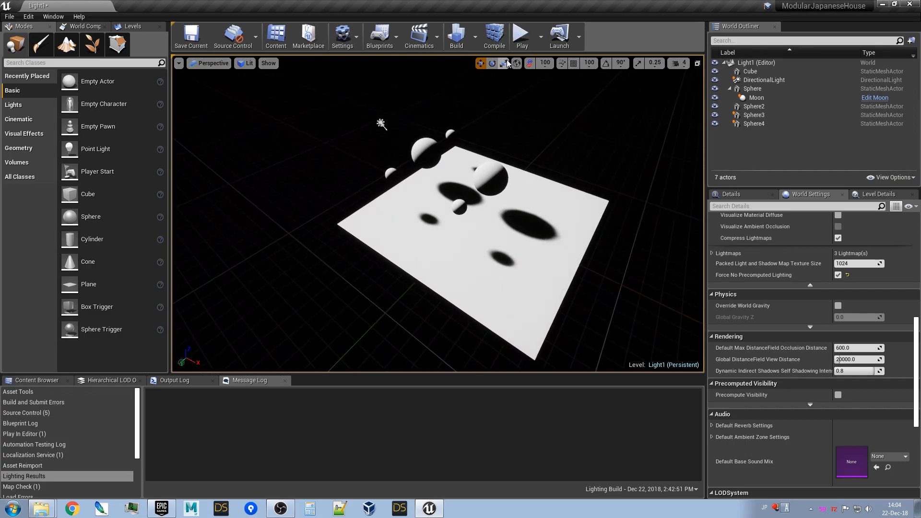
click(522, 38)
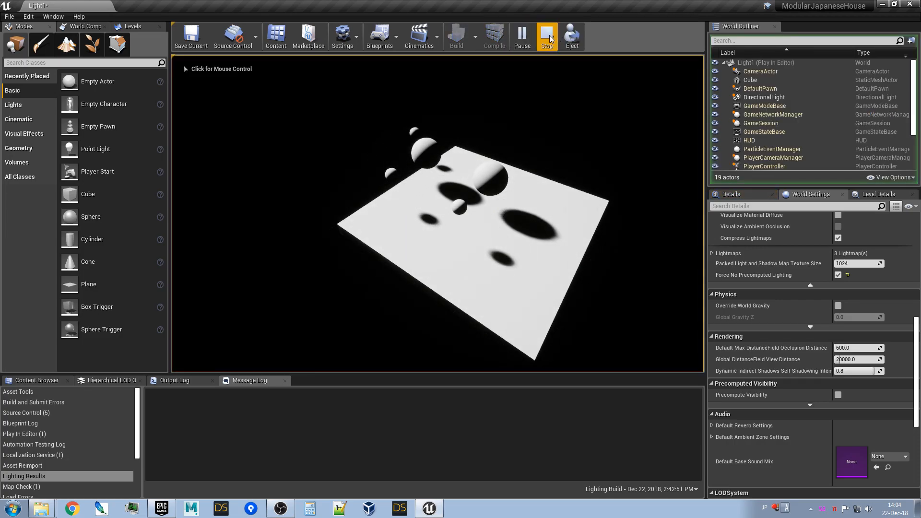
click(547, 36)
Attach the DirectionalLight to the Moon sphere and preview the moving shadows in play mode
right_drag(530, 137, 504, 149)
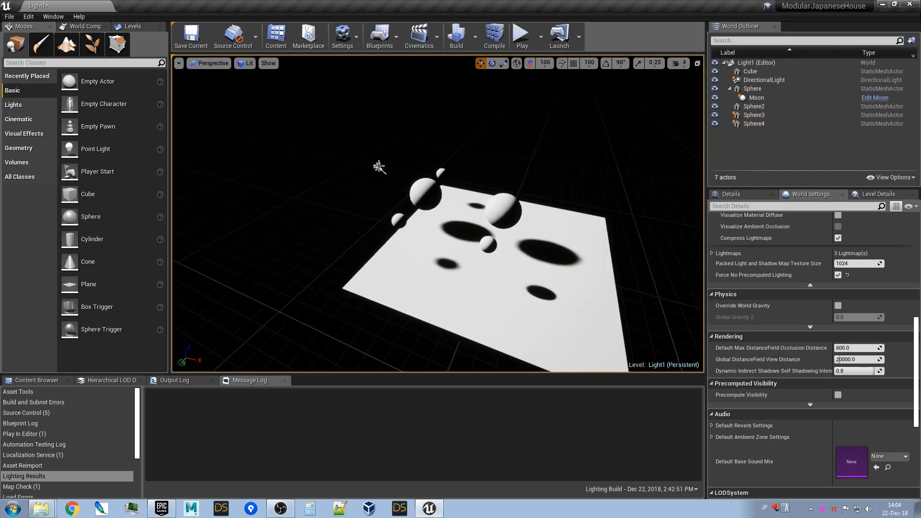
click(379, 167)
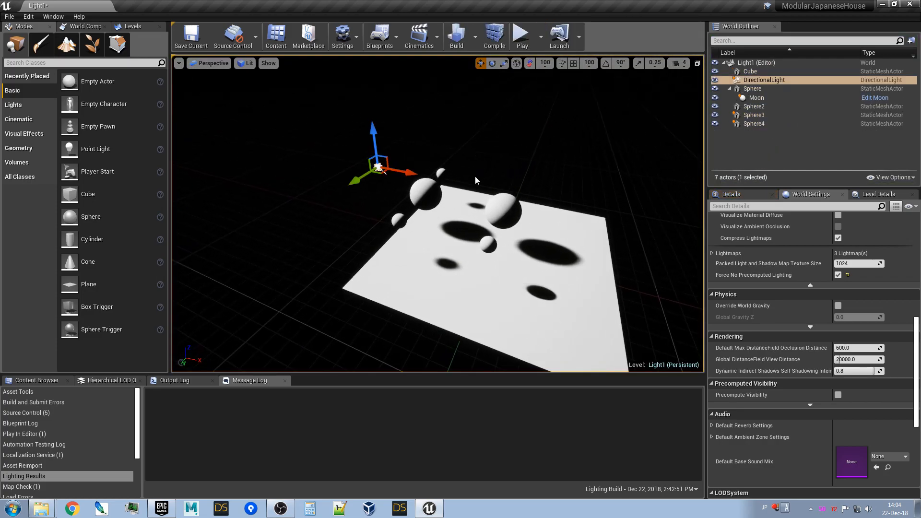
right_drag(499, 181, 500, 181)
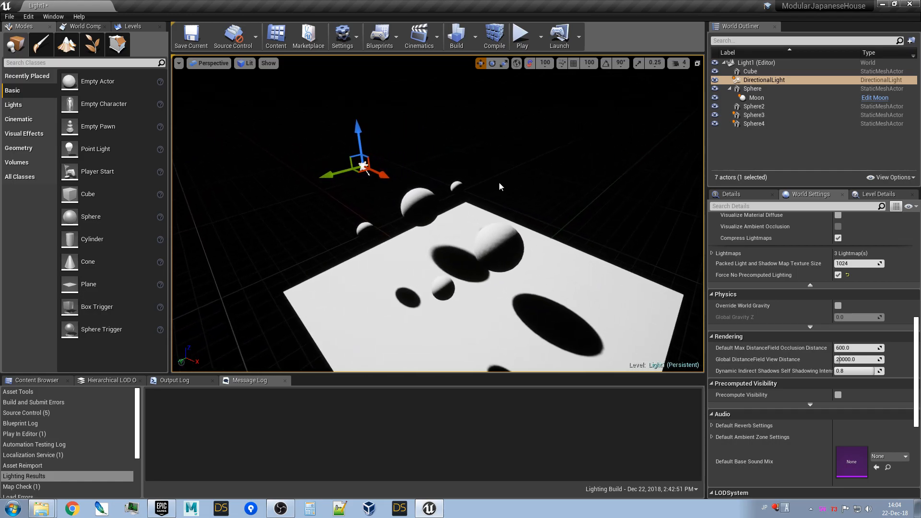
click(458, 183)
click(520, 41)
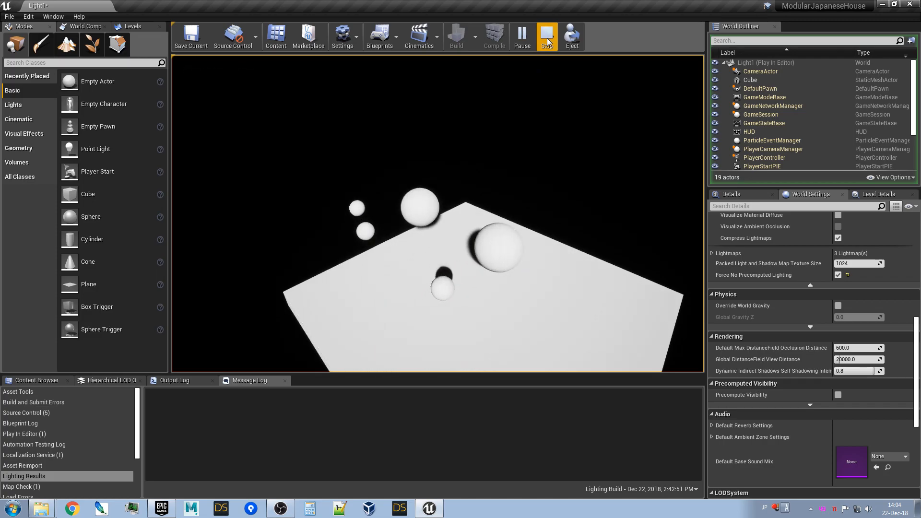
click(527, 102)
key(a)
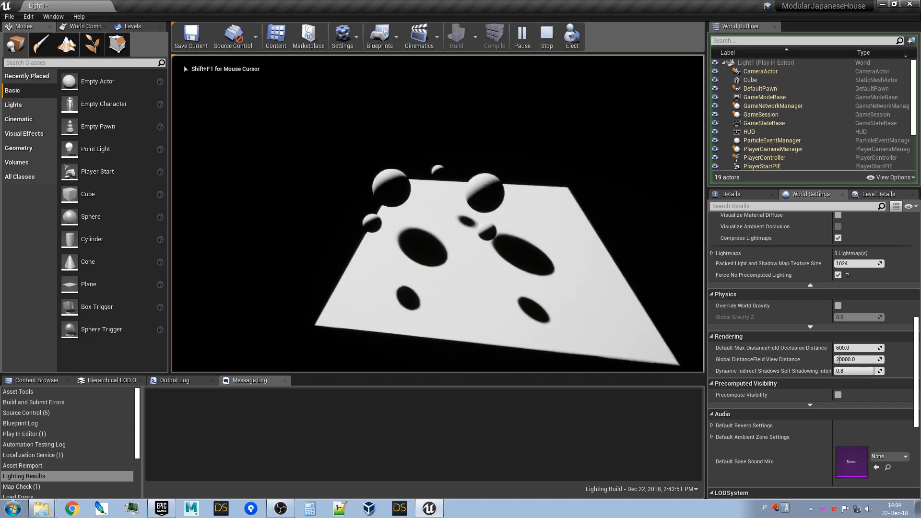
key(Escape)
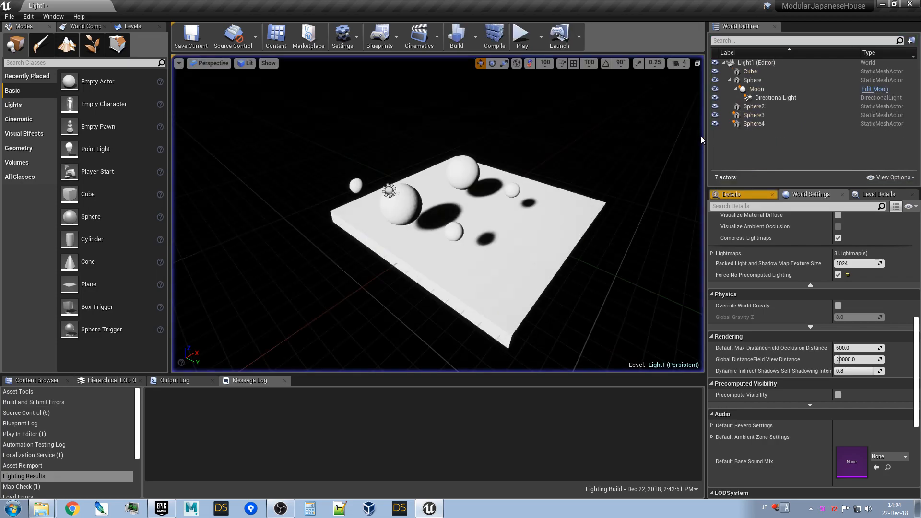
Detach the DirectionalLight from the Moon sphere
click(389, 192)
right_click(785, 97)
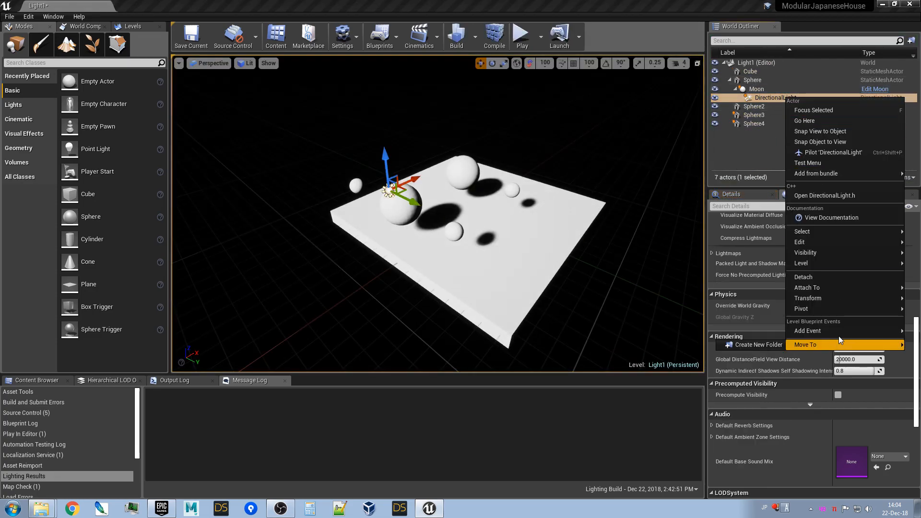
click(824, 278)
Examine the spheres and their shadows on the floor cube from several sides and distances
right_drag(384, 213, 512, 243)
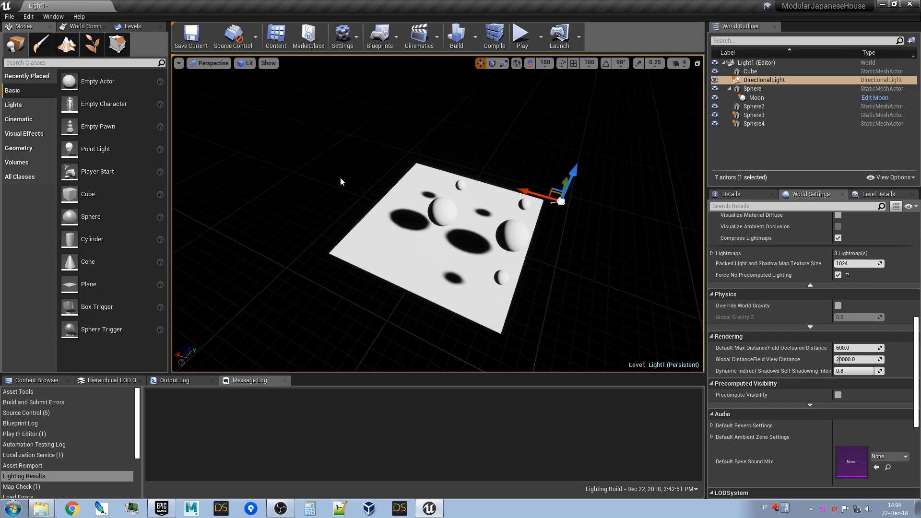
right_drag(459, 259, 430, 236)
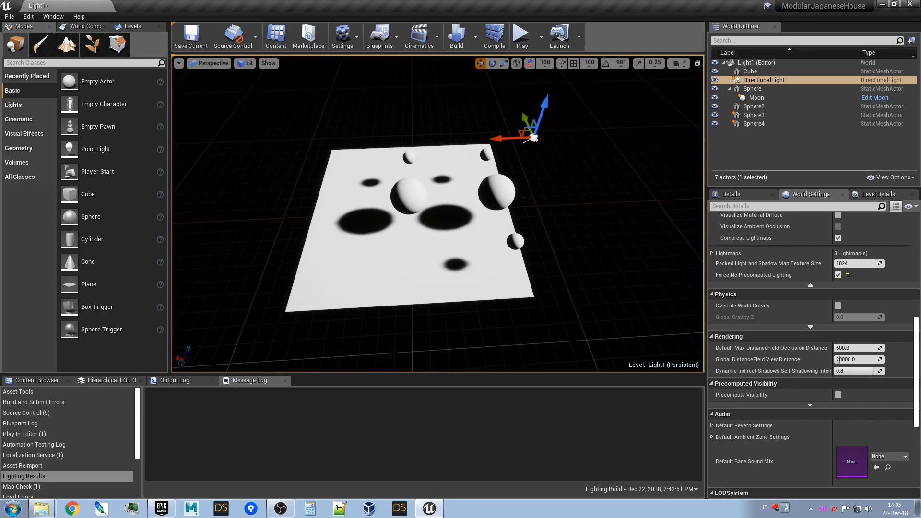
right_drag(431, 263, 285, 198)
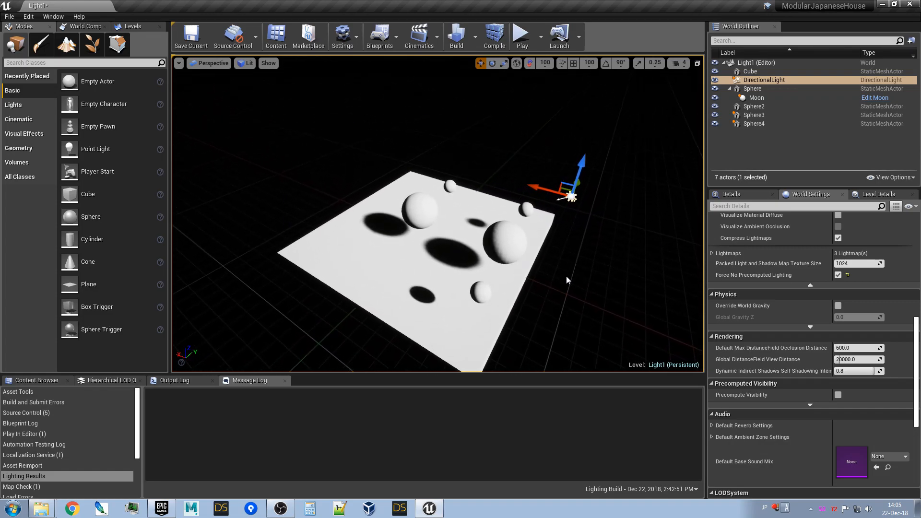
right_drag(571, 299, 482, 276)
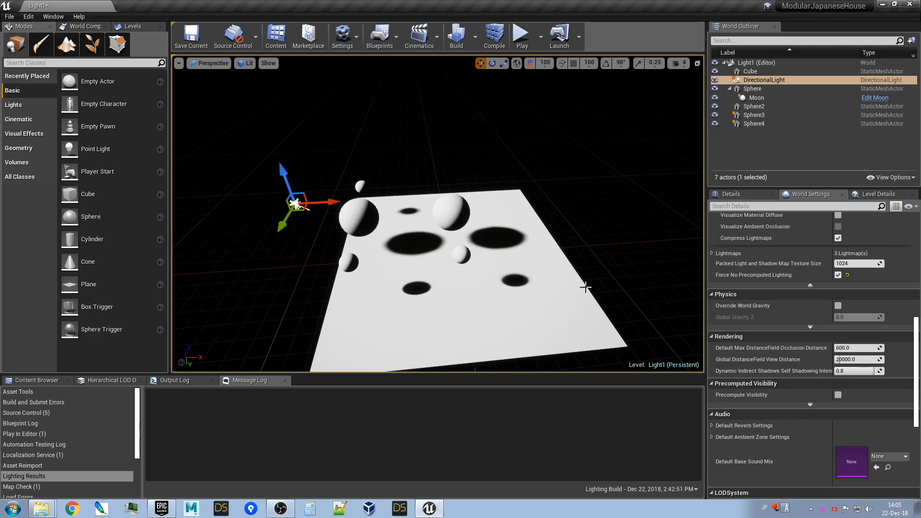
right_drag(383, 301, 400, 292)
key(a)
key(q)
key(d)
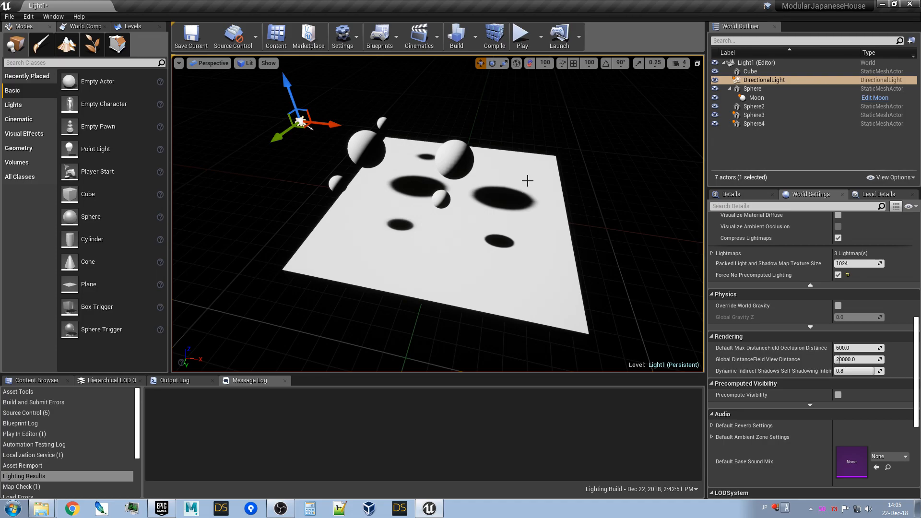
right_drag(515, 195, 695, 168)
key(w)
key(a)
key(q)
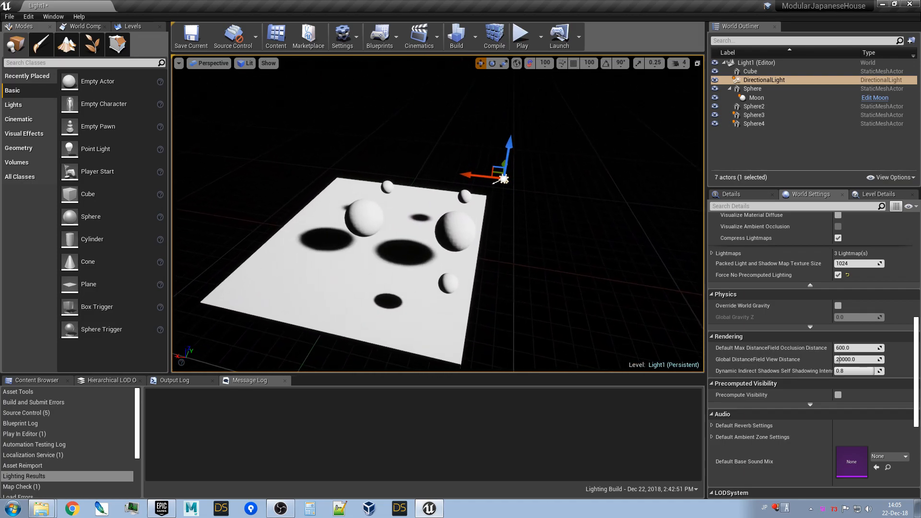
right_drag(462, 256, 434, 247)
key(d)
key(a)
key(w)
right_drag(527, 260, 503, 257)
key(d)
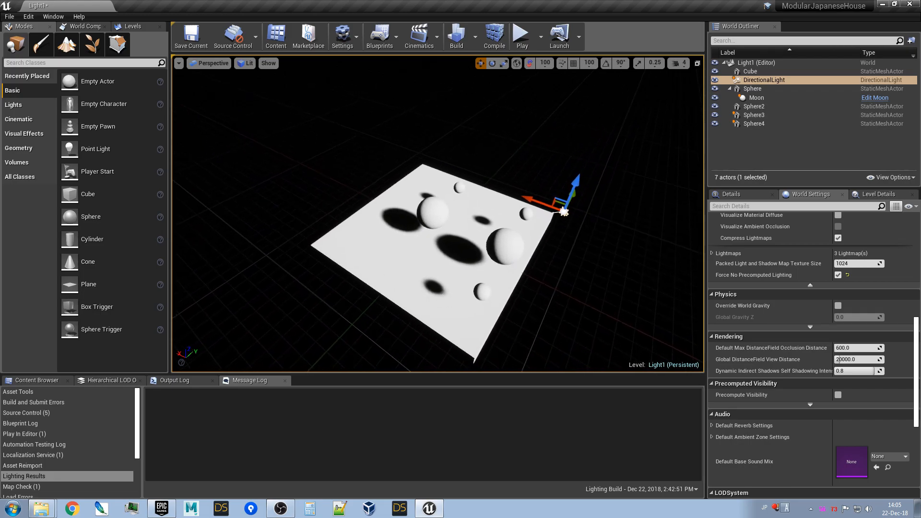
right_drag(557, 229, 554, 259)
key(w)
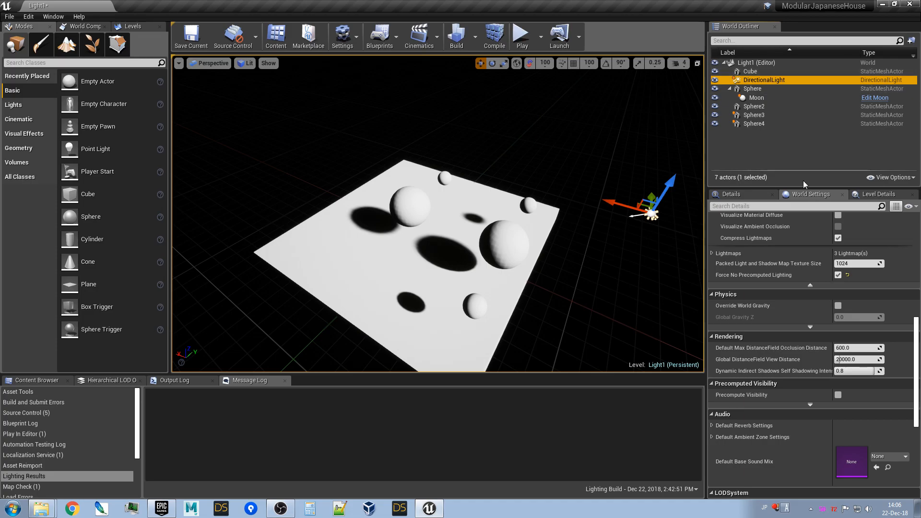
Set the DirectionalLight's mobility to Stationary and inspect the shadows on the floor
click(732, 194)
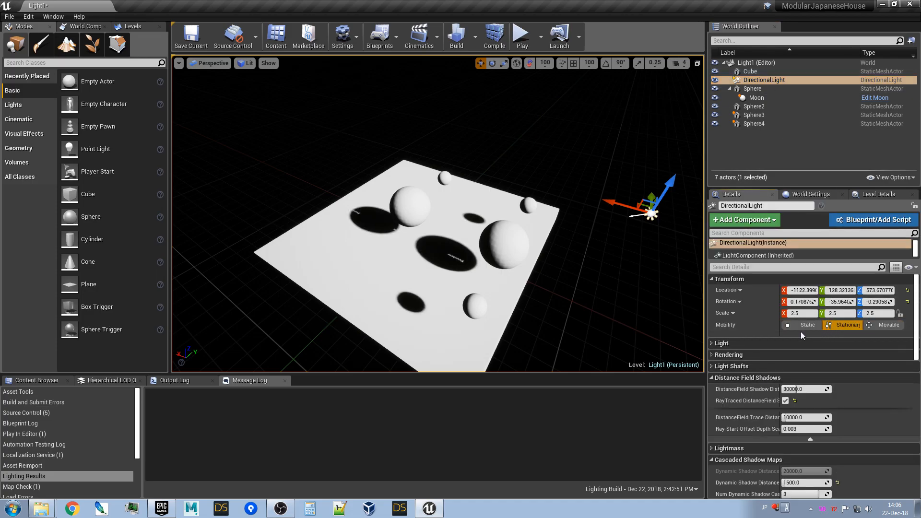
right_drag(565, 266, 593, 268)
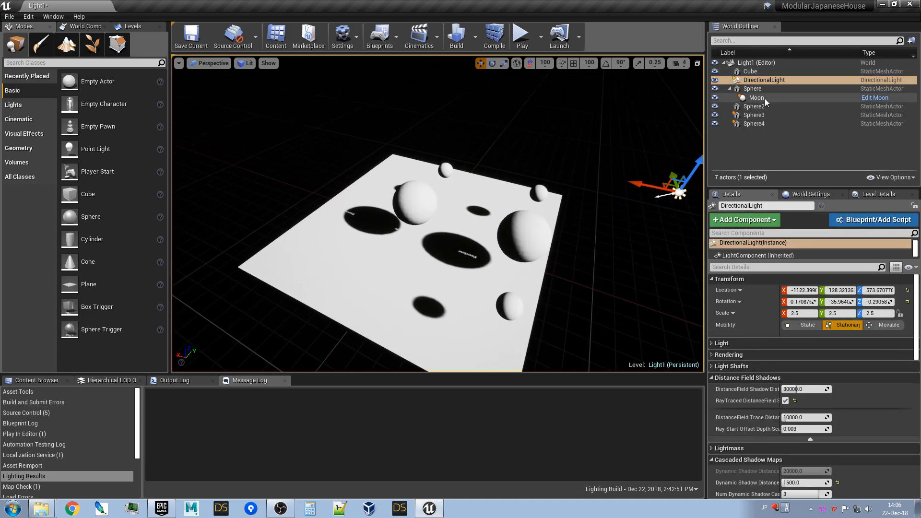
right_drag(378, 208, 360, 219)
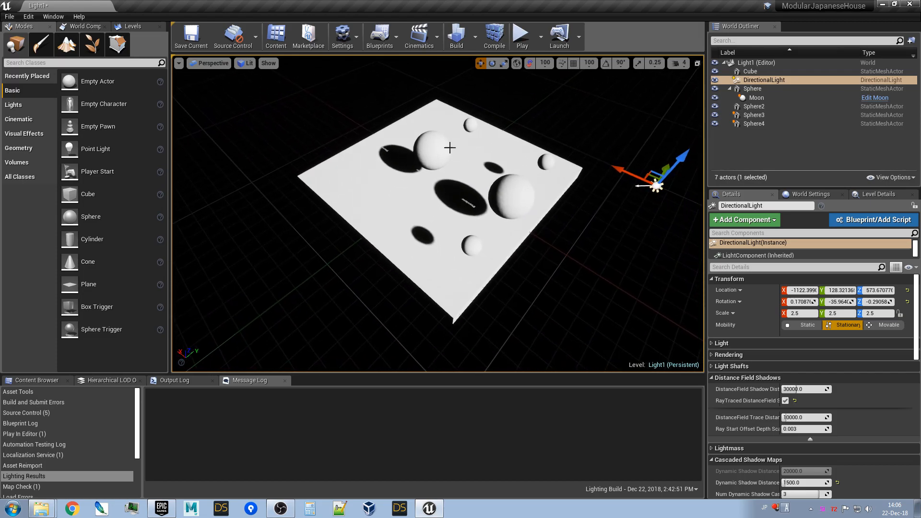
Delete Sphere2, Sphere3, Sphere4 and the Moon, keeping only the static Sphere above the floor
click(432, 148)
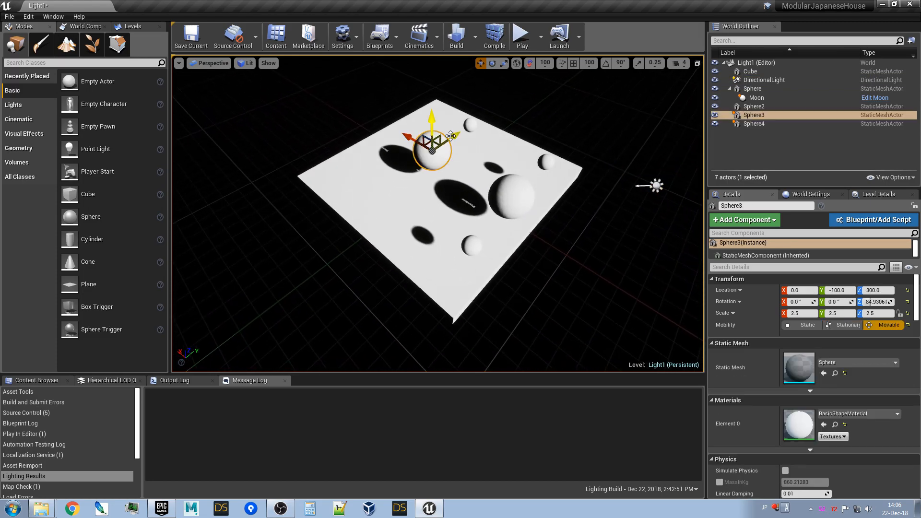
ctrl+click(471, 124)
ctrl+click(547, 161)
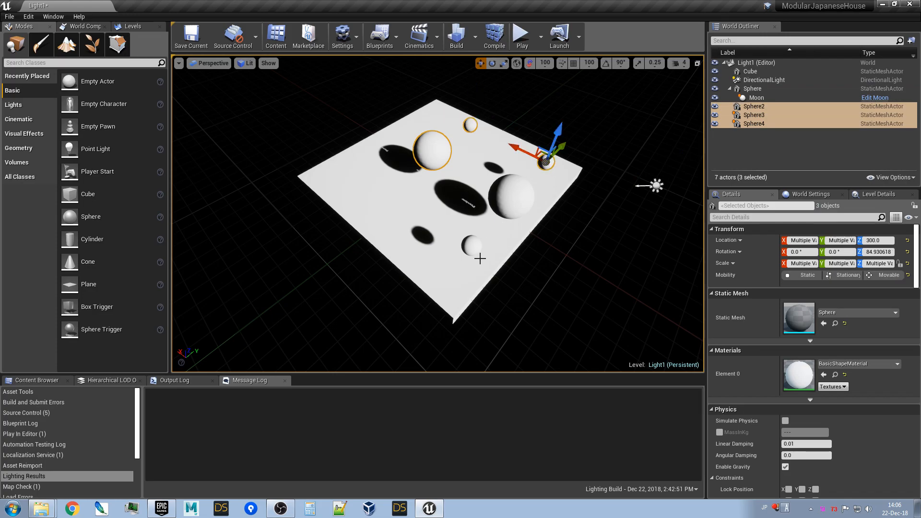
ctrl+click(470, 247)
key(Delete)
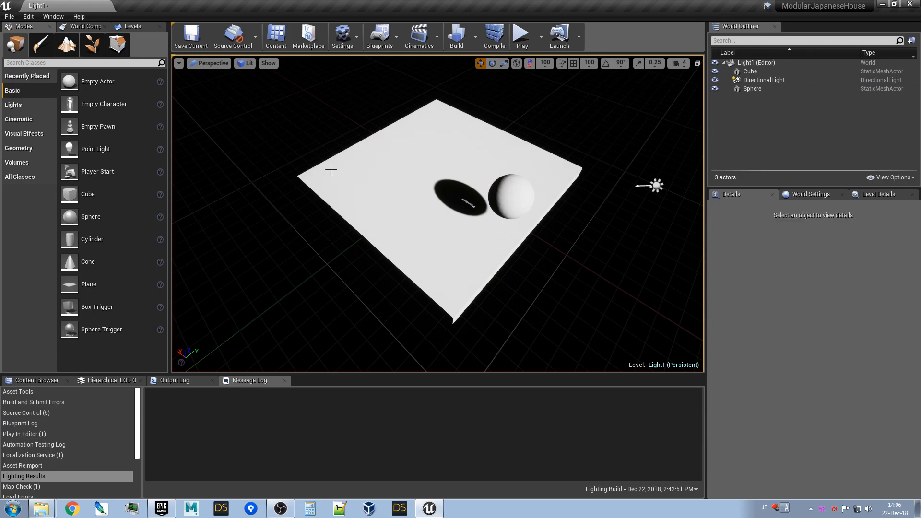
Set the floor Cube's X and Y scale to 20
click(408, 182)
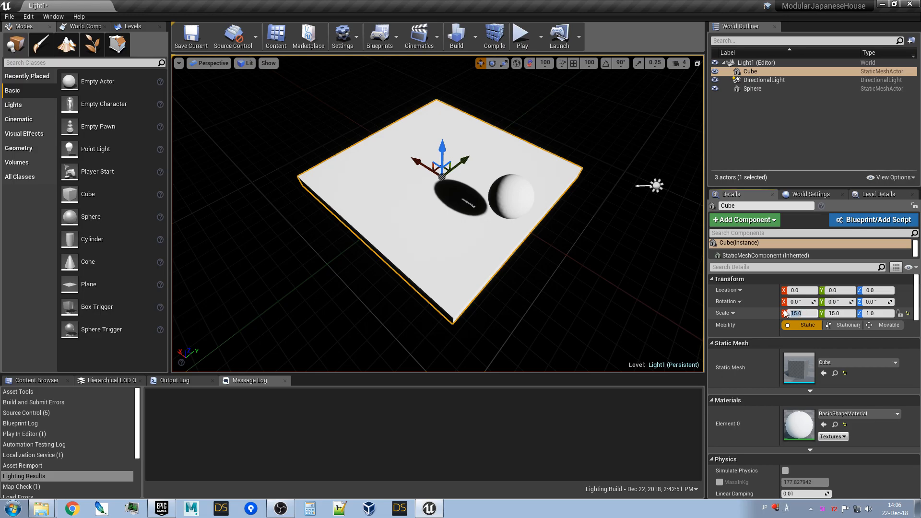
key(Tab)
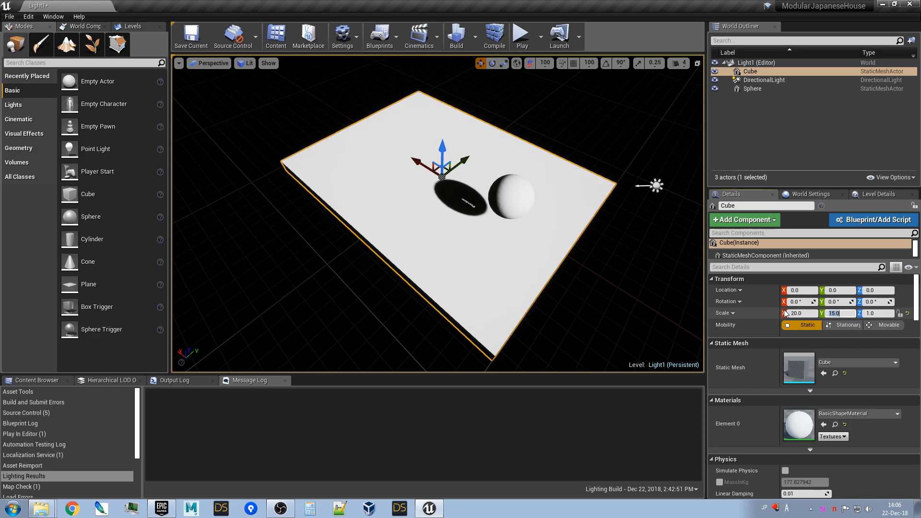
text(20)
key(Tab)
Duplicate the remaining Sphere along the Y axis into a row of five spheres near the floor's edge
right_drag(528, 286, 489, 291)
click(572, 216)
right_drag(572, 216, 515, 231)
key(s)
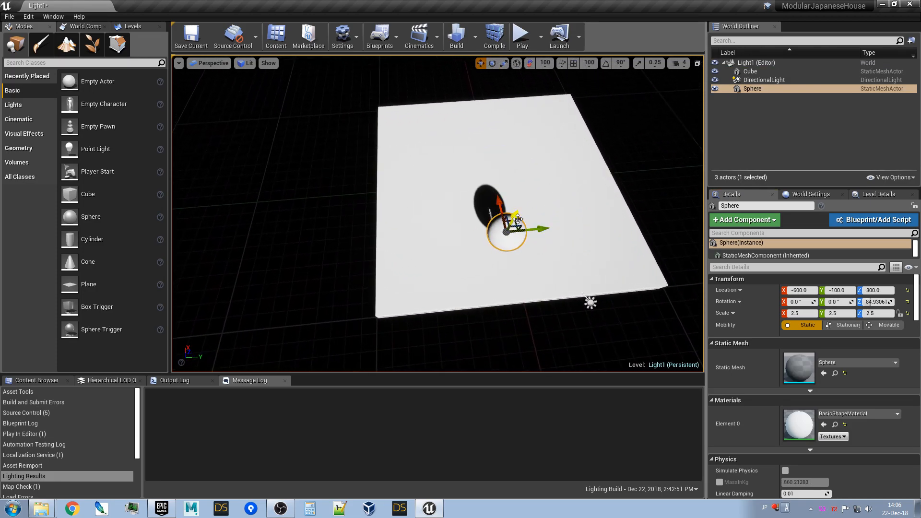
alt+drag(537, 241, 632, 223)
right_drag(571, 261, 610, 258)
Select the row of five spheres and duplicate it four times along the X axis to form a five-by-five grid
ctrl+click(505, 228)
ctrl+click(455, 235)
ctrl+click(412, 236)
ctrl+click(362, 236)
right_drag(362, 237, 355, 233)
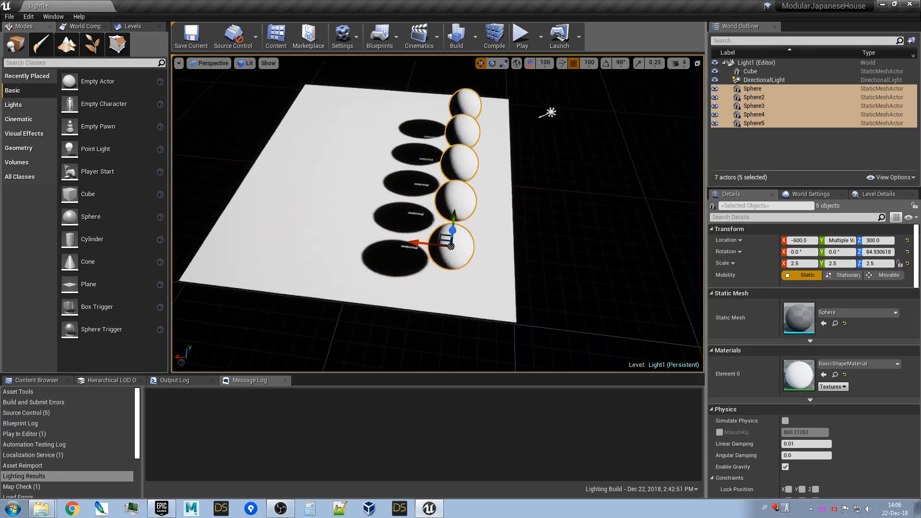
alt+drag(428, 247, 380, 230)
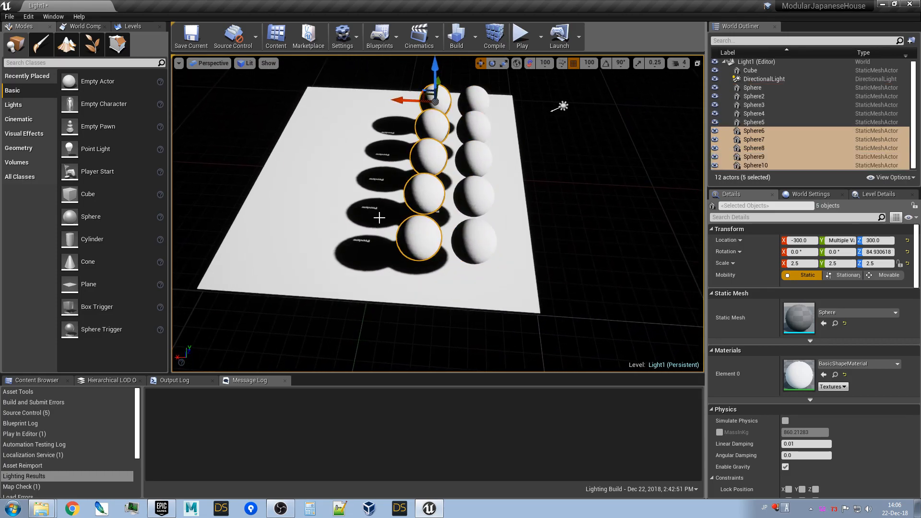
alt+drag(409, 101, 322, 99)
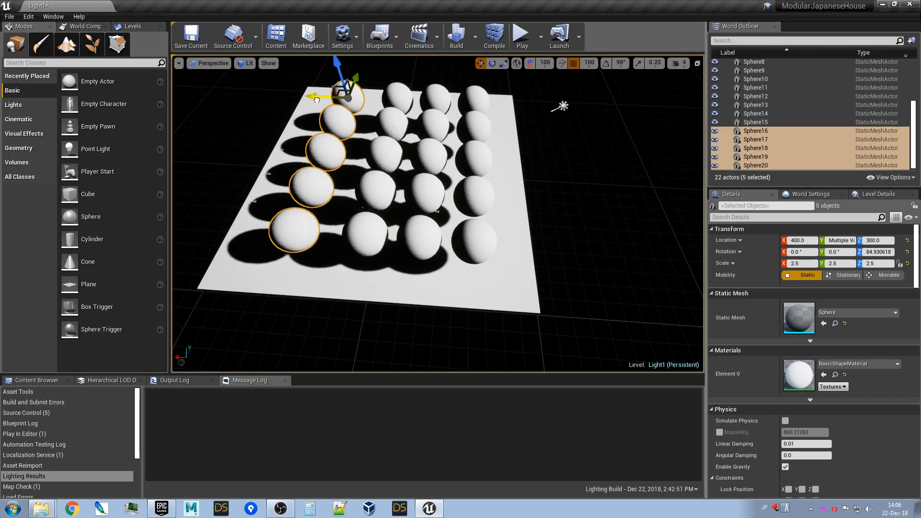
alt+drag(461, 162, 368, 122)
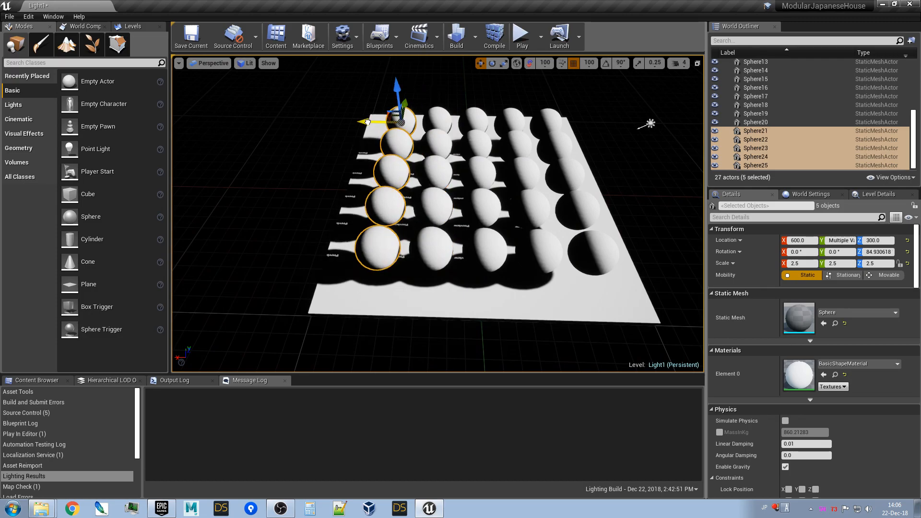
Duplicate the floor Cube straight up to a Z location of 900 as a ceiling above the spheres
right_drag(521, 212, 576, 212)
click(488, 282)
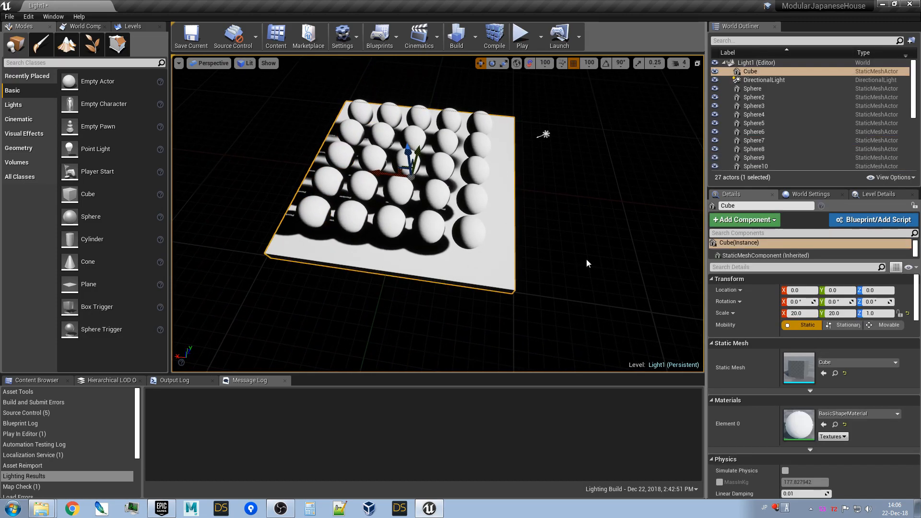
right_drag(582, 261, 580, 249)
alt+drag(408, 192, 408, 56)
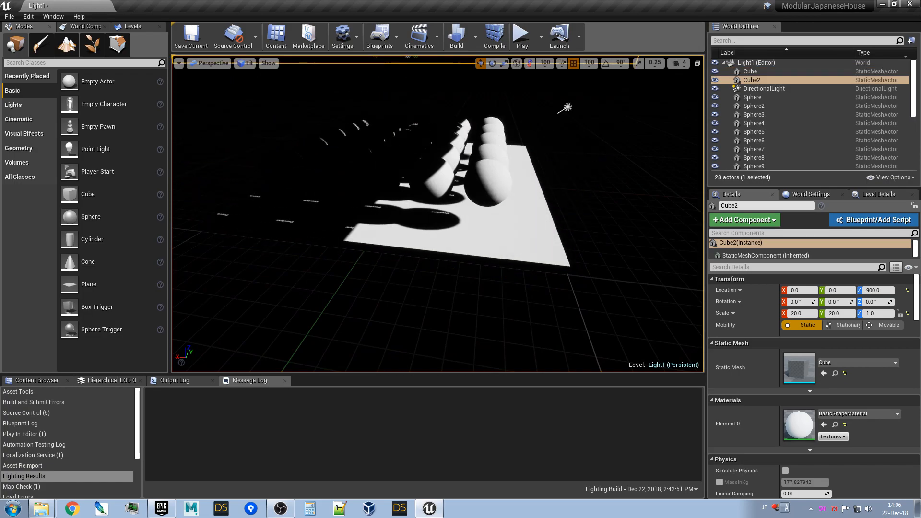
Frame the floor and ceiling cubes in the view and lower the ceiling cube to a Z location of 800
ctrl+click(445, 236)
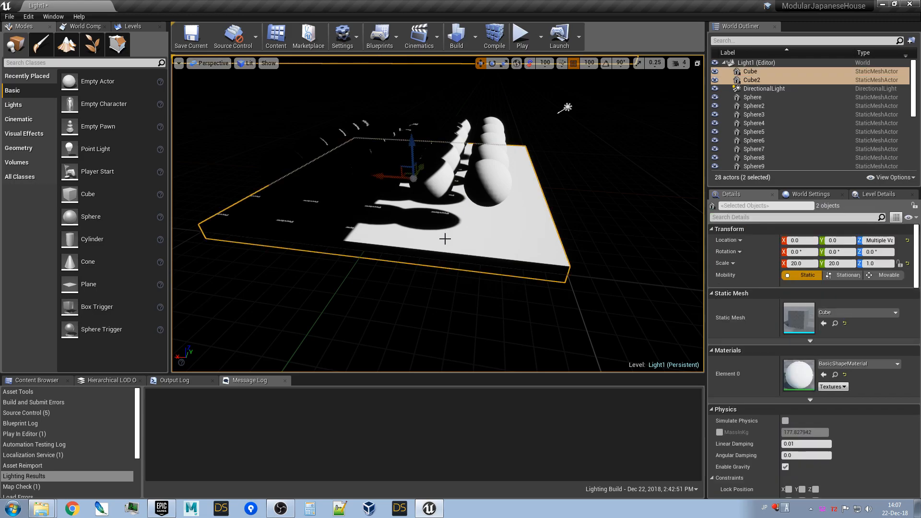
key(f)
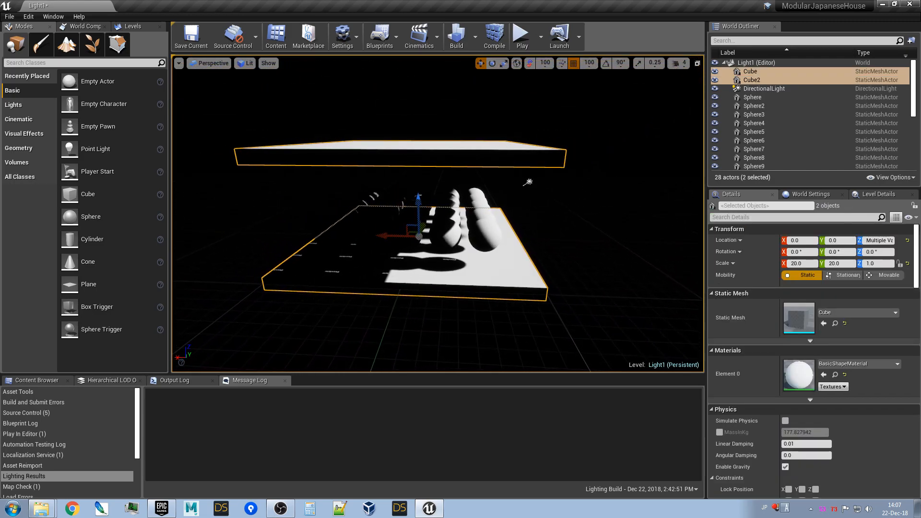
click(444, 156)
mouse_move(444, 192)
right_down()
mouse_move(444, 201)
mouse_move(472, 207)
mouse_move(444, 204)
right_up()
mouse_move(494, 291)
right_down()
mouse_move(504, 288)
mouse_move(494, 290)
right_up()
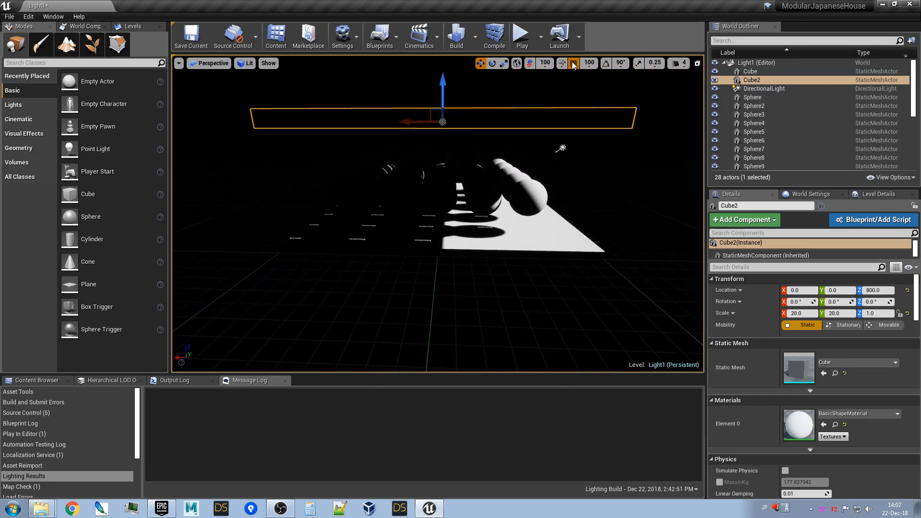
Raise the ceiling cube to a Z location of about 836 and set the directional light's mobility to Movable
drag(445, 80, 443, 75)
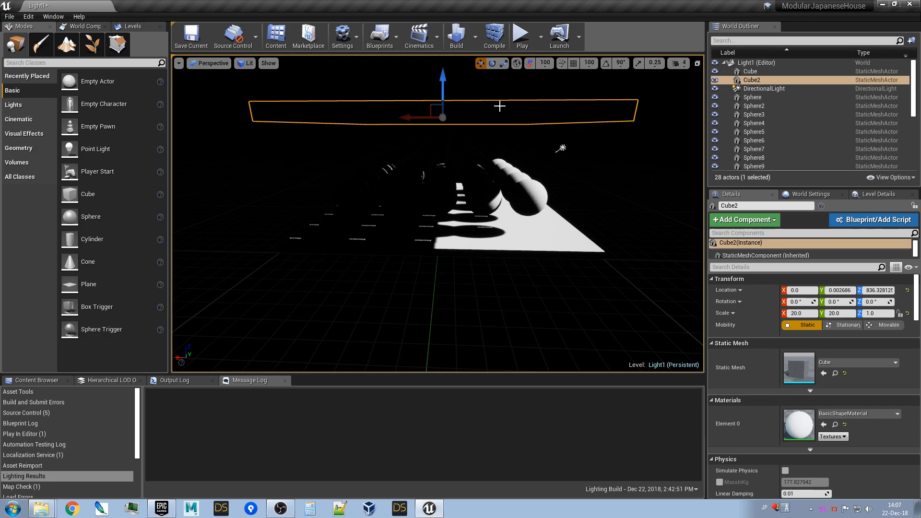
click(560, 149)
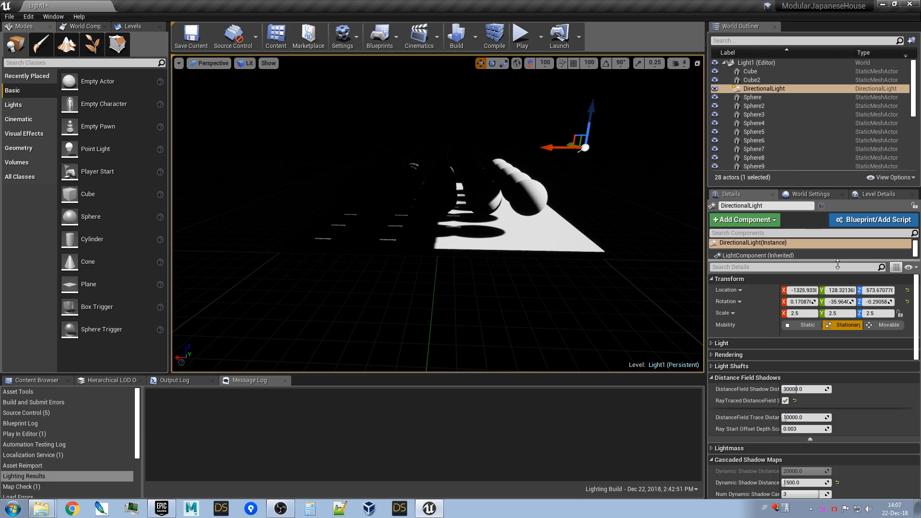
click(885, 326)
right_drag(438, 213, 499, 219)
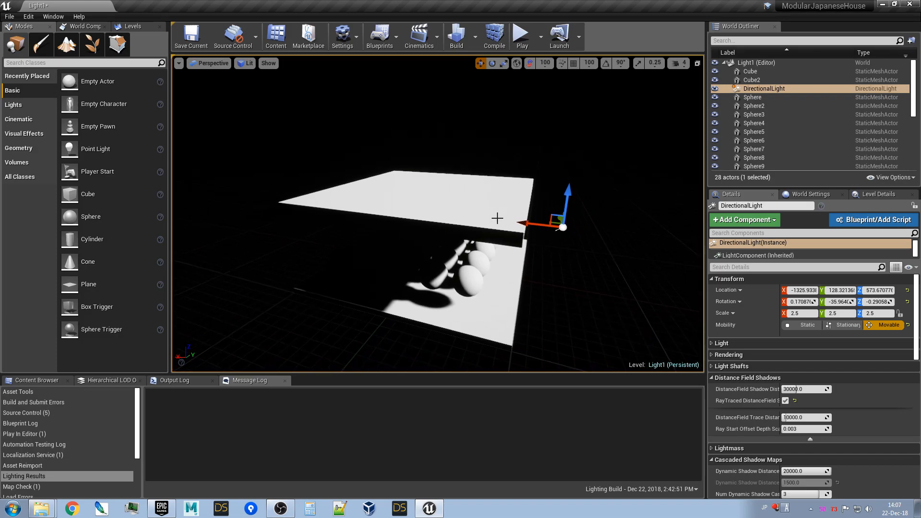
Duplicate the ceiling cube straight up to a Z location of about 1636 as a second slab above it
click(500, 219)
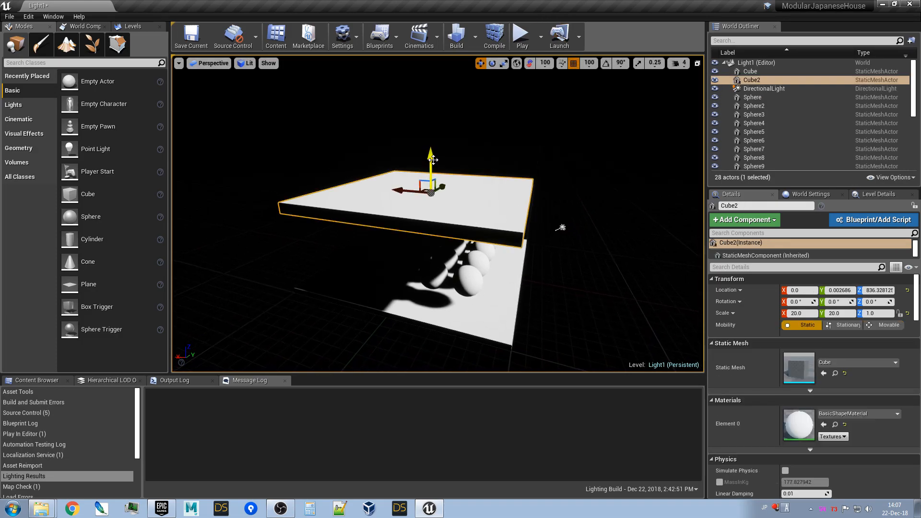
alt+drag(430, 161, 433, 74)
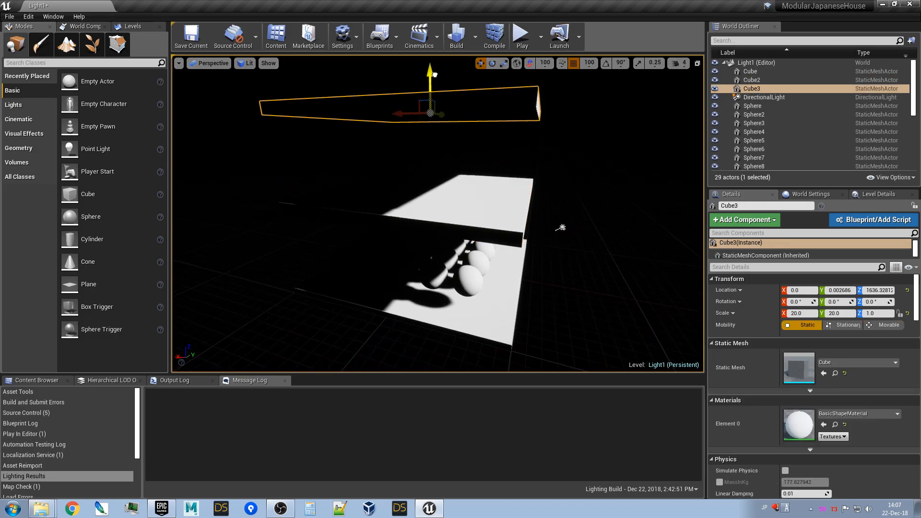
Set the directional light's mobility to Stationary and build the lighting
click(816, 193)
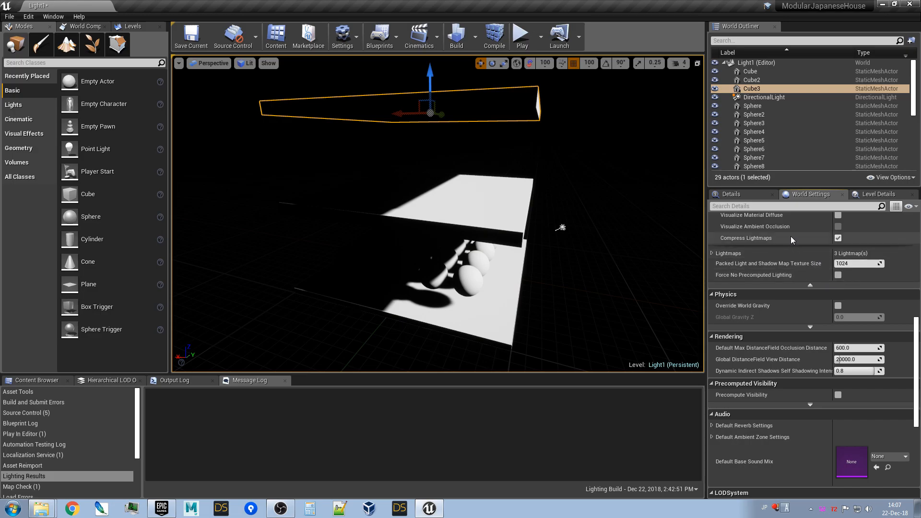
click(563, 227)
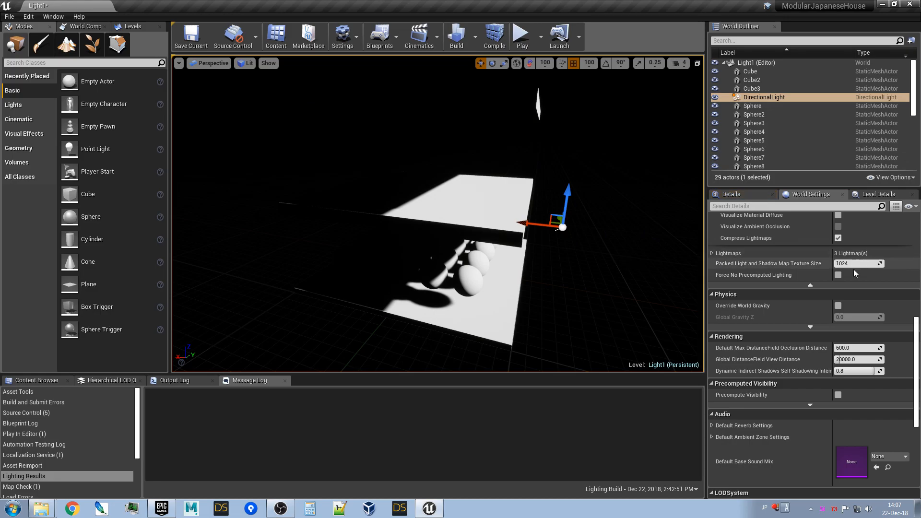
scroll(788, 278, up, 10)
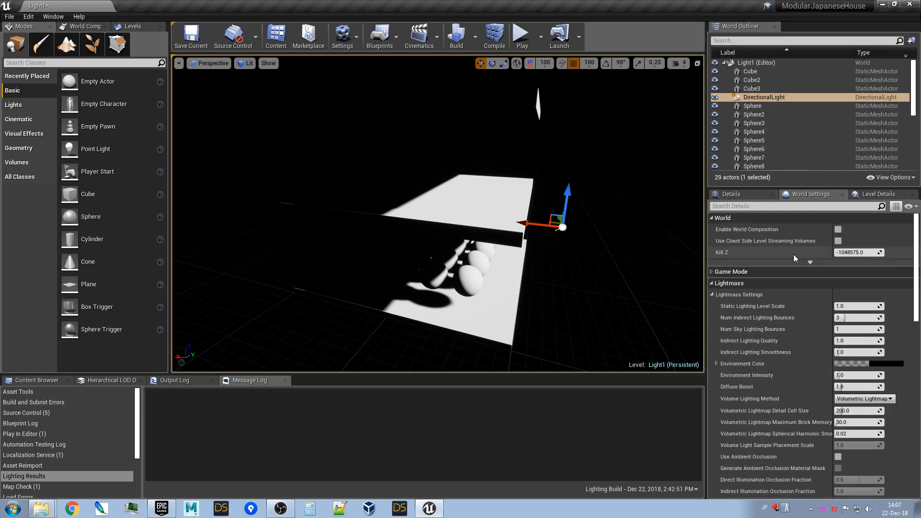
click(733, 193)
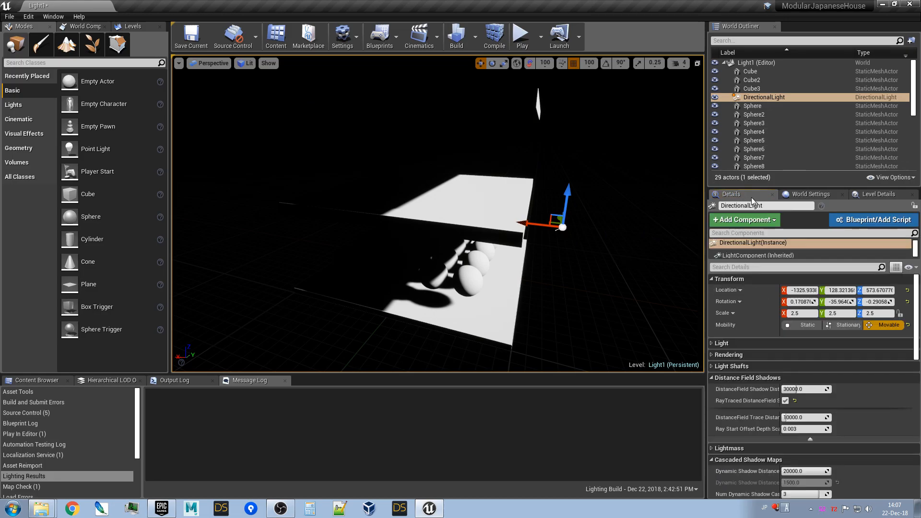
click(846, 329)
mouse_move(616, 231)
right_down()
mouse_move(600, 221)
mouse_move(612, 218)
right_up()
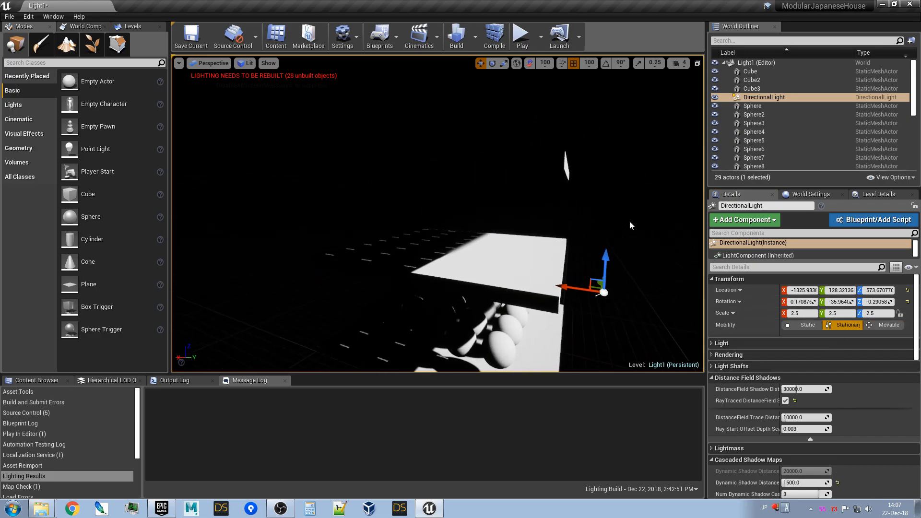
click(457, 38)
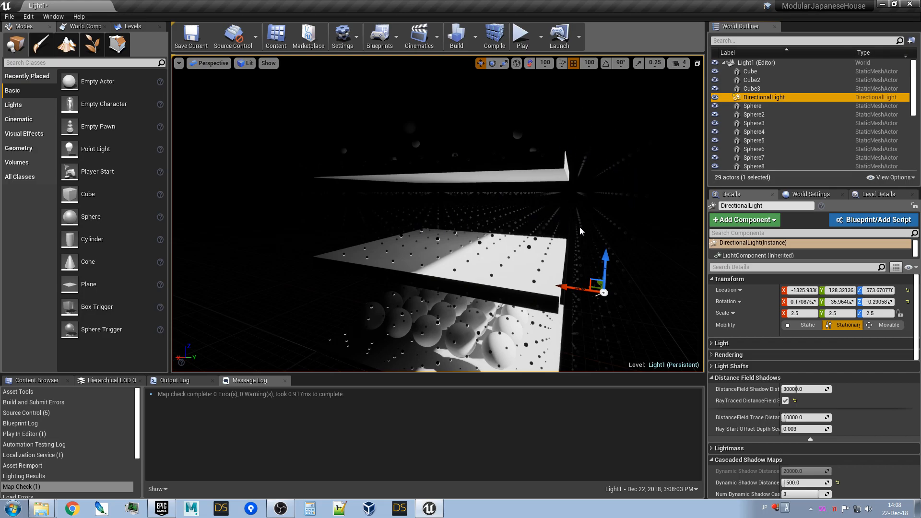
Turn off the Volumetric Lightmap visualization and inspect the baked lighting on the spheres and slabs
click(268, 63)
mouse_move(305, 313)
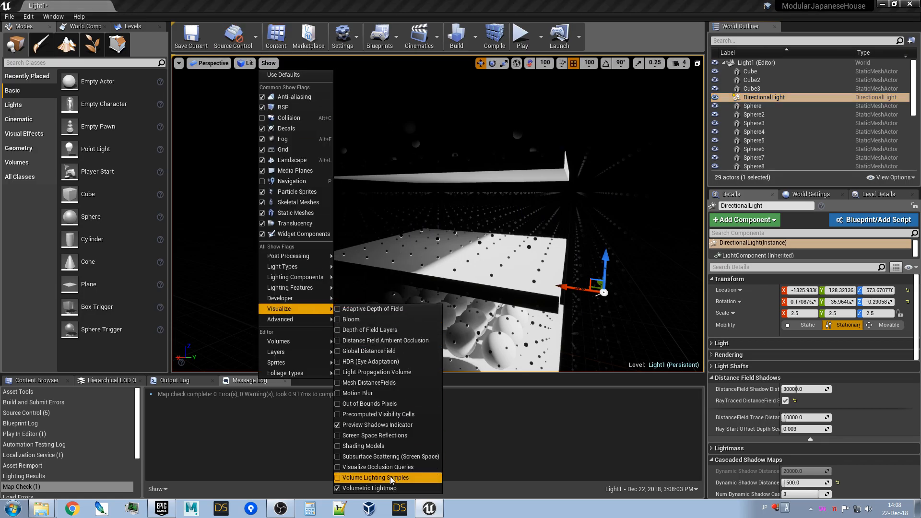
click(364, 489)
right_drag(488, 284, 381, 188)
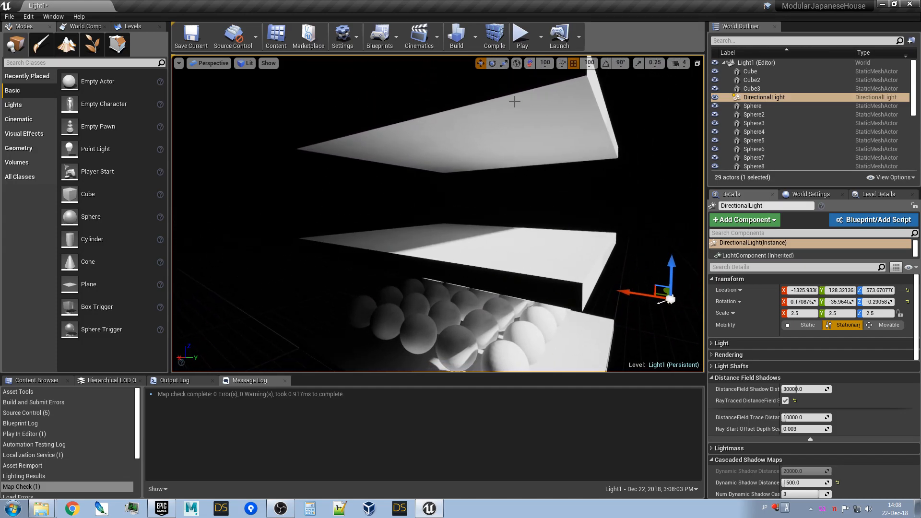
right_drag(476, 103, 406, 191)
mouse_move(492, 216)
right_down()
mouse_move(500, 250)
mouse_move(490, 220)
right_up()
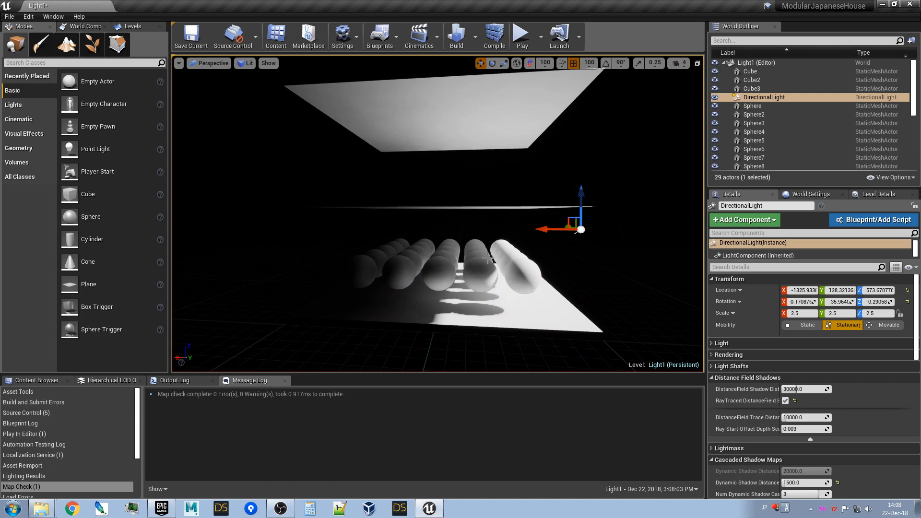
right_drag(596, 264, 615, 284)
right_drag(603, 248, 604, 249)
mouse_move(656, 175)
right_down()
mouse_move(665, 175)
mouse_move(656, 175)
right_up()
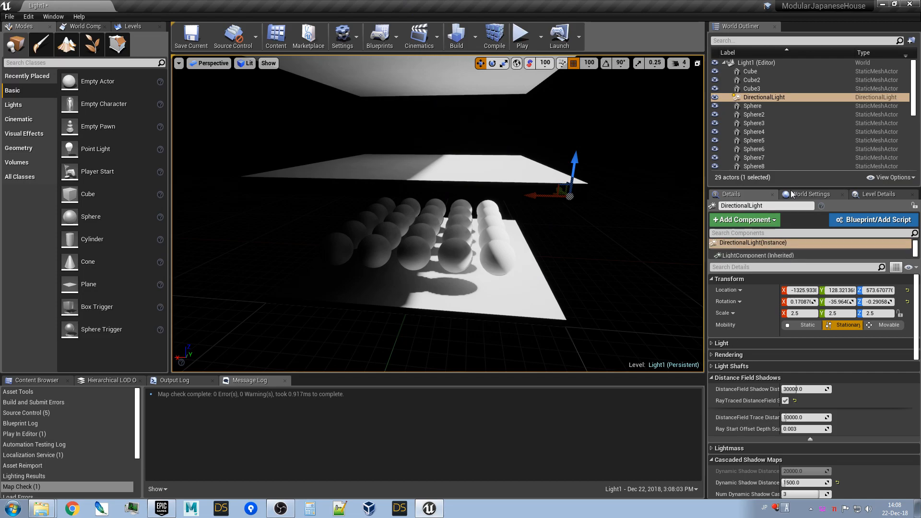
Show the Lightmass world settings and raise the middle slab and the top slab slightly
click(813, 195)
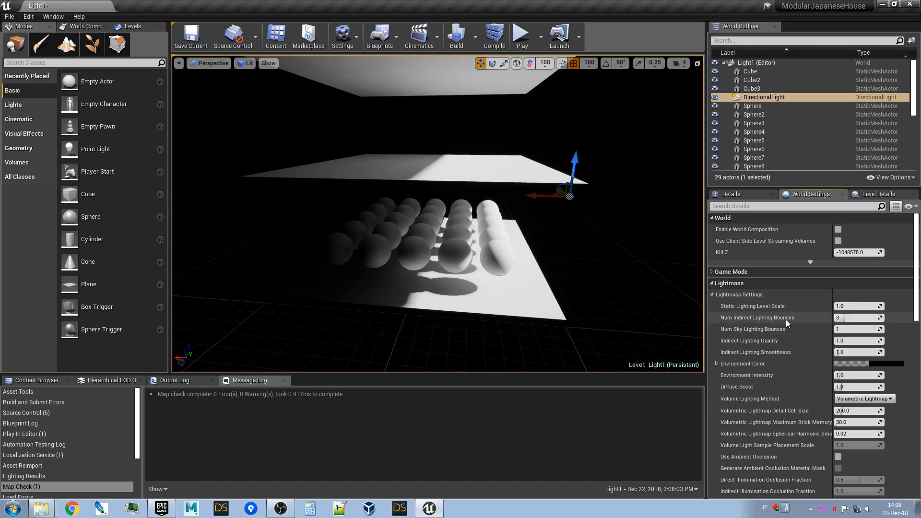
right_drag(614, 275, 526, 189)
click(527, 190)
drag(480, 140, 480, 124)
right_drag(489, 169, 490, 162)
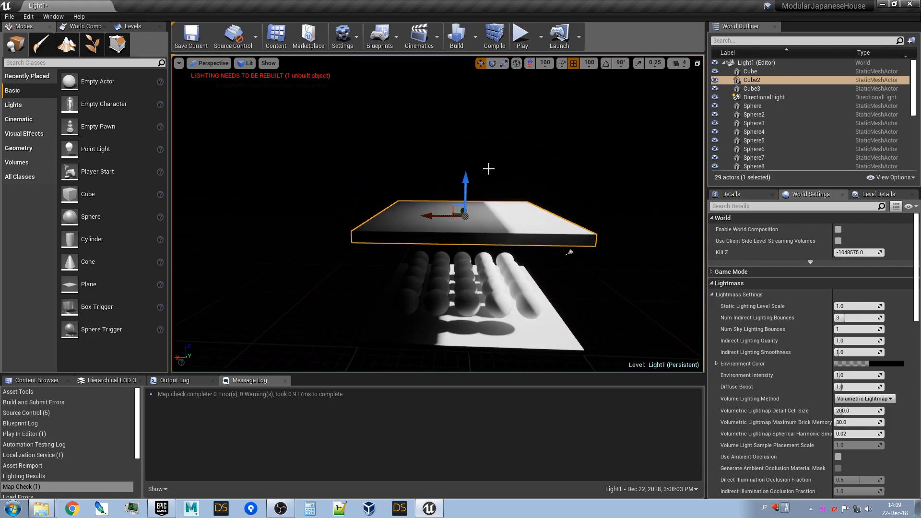
click(472, 158)
drag(468, 127, 461, 112)
mouse_move(487, 208)
right_down()
mouse_move(485, 231)
mouse_move(494, 233)
mouse_move(480, 221)
right_up()
right_drag(577, 227, 573, 227)
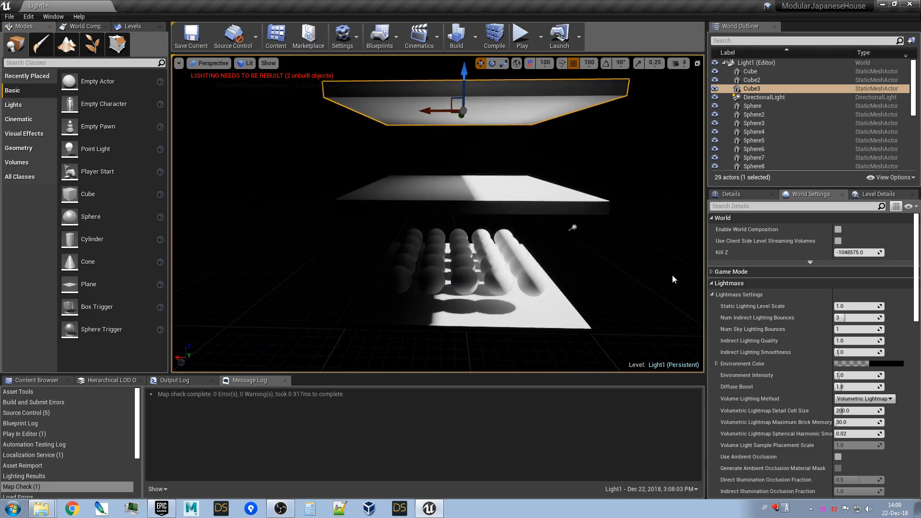
Set Num Indirect Lighting Bounces to 0, rebuild the lighting and inspect the shadowed areas
click(858, 320)
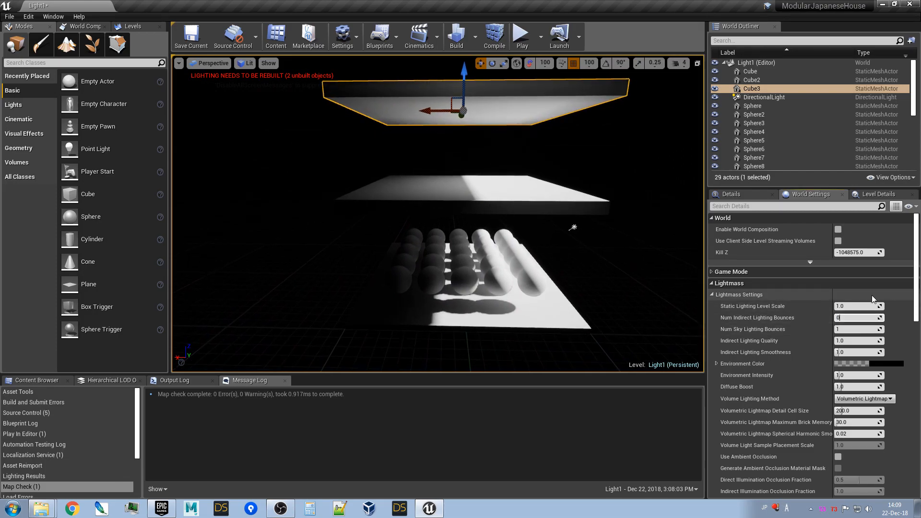
key(Return)
click(456, 37)
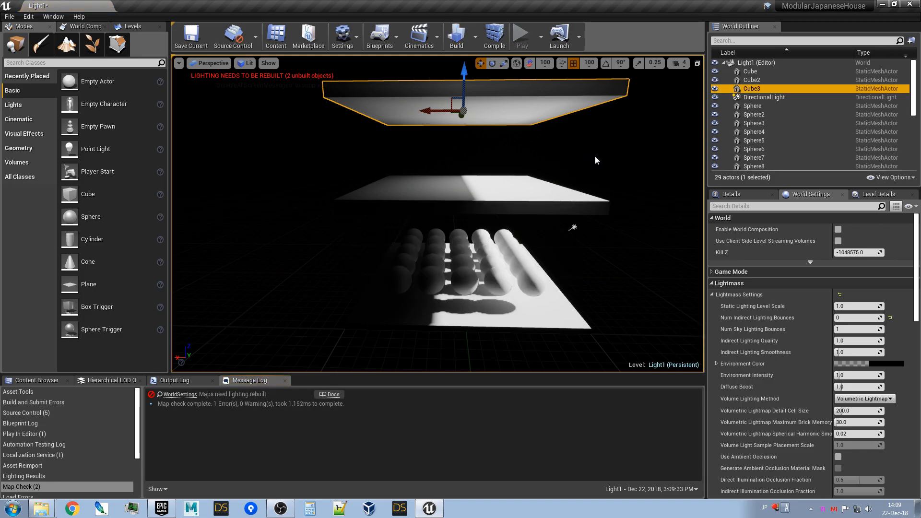
mouse_move(597, 157)
mouse_down()
mouse_move(566, 129)
mouse_move(606, 156)
mouse_up()
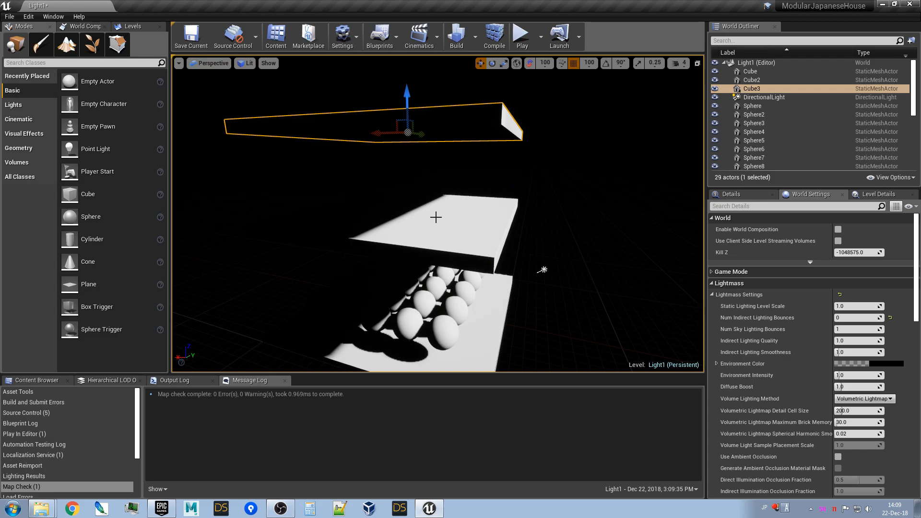
drag(439, 218, 450, 211)
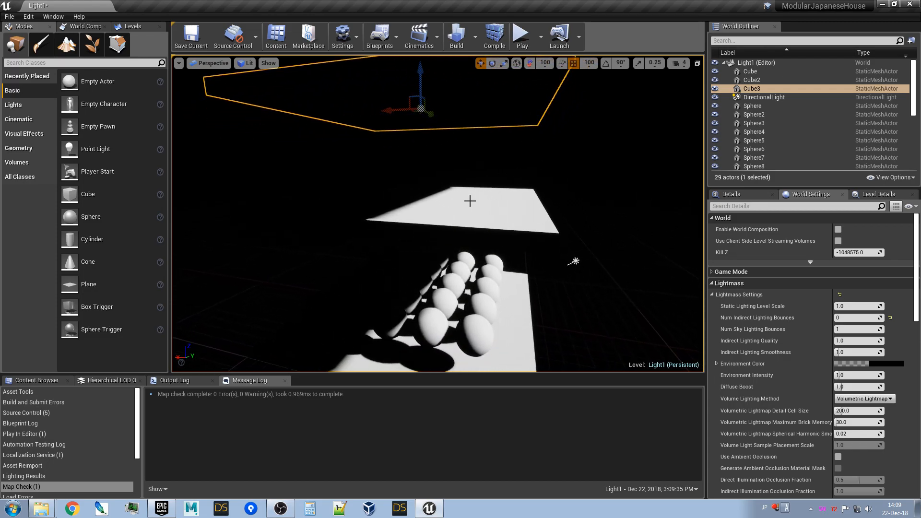
Set Num Indirect Lighting Bounces to 1, rebuild the lighting and inspect the top slab's underside and the spheres
drag(850, 318, 855, 317)
click(458, 39)
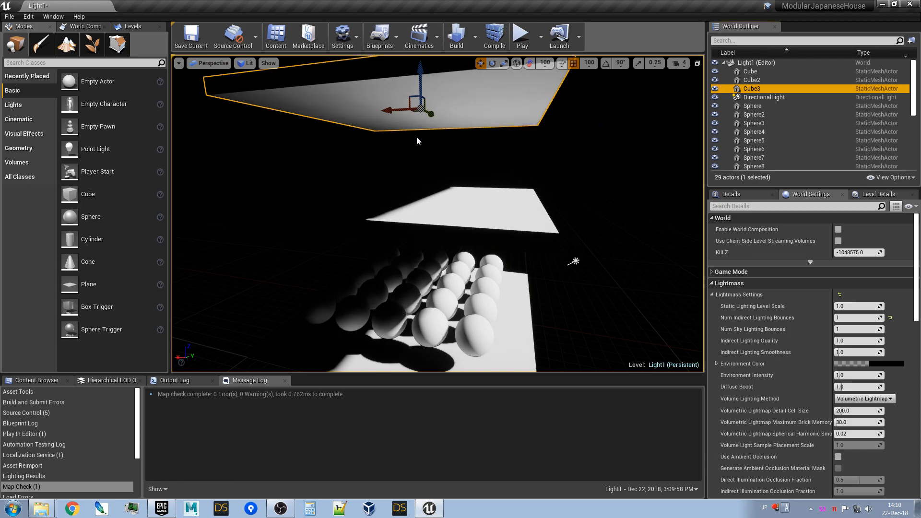
alt+drag(390, 179, 373, 228)
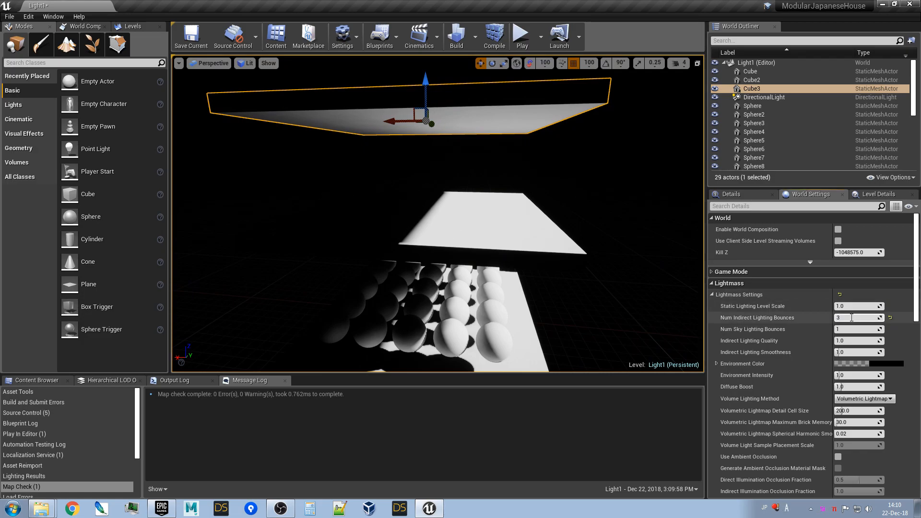
Rebuild the lighting with Num Indirect Lighting Bounces set to 3 and inspect the middle slab and spheres
click(456, 36)
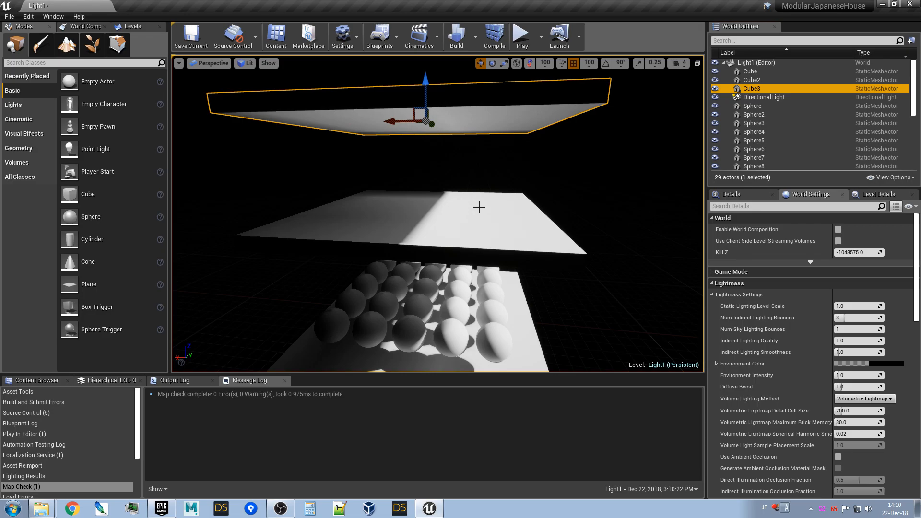
right_drag(427, 214, 477, 229)
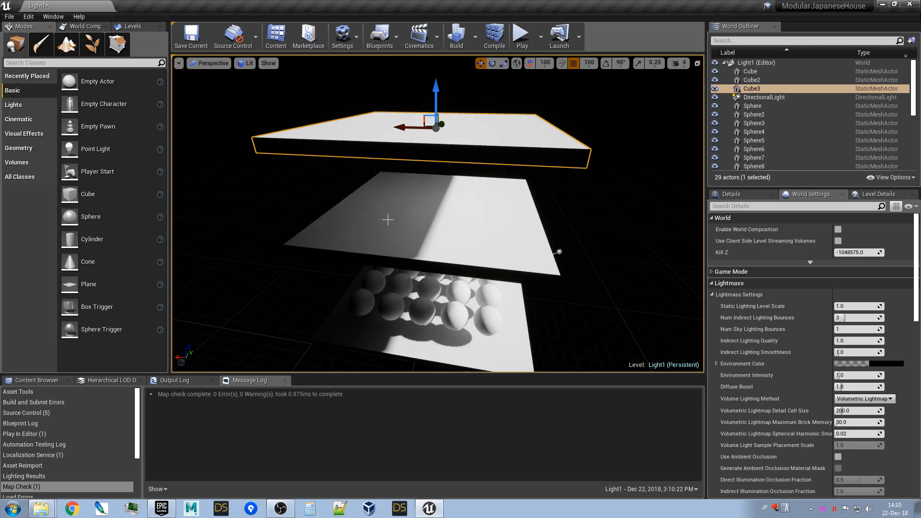
scroll(391, 215, up, 6)
Set Num Indirect Lighting Bounces to 10 and rebuild the lighting
drag(847, 320, 864, 319)
scroll(494, 214, down, 5)
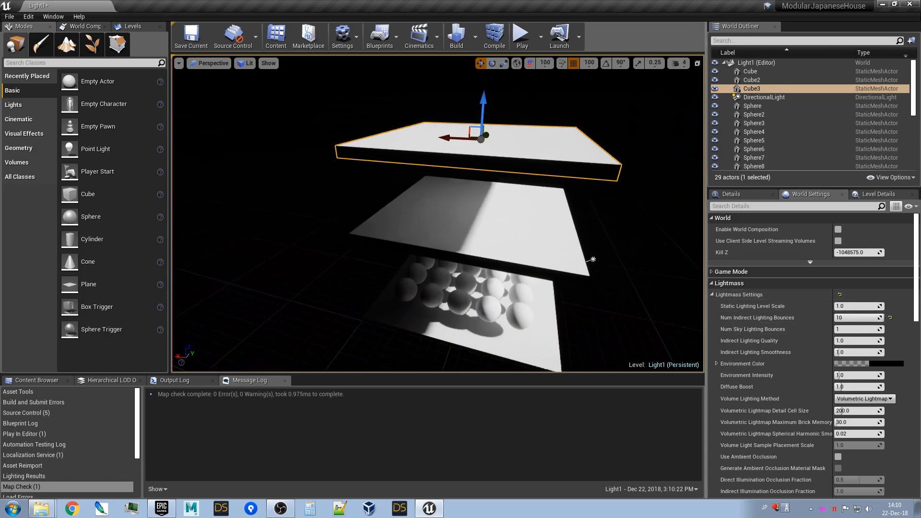
scroll(399, 140, up, 5)
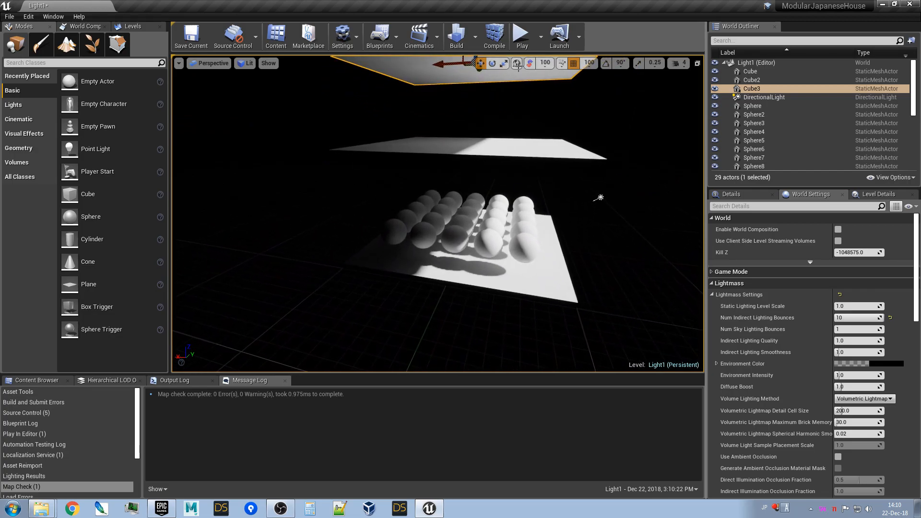
click(456, 36)
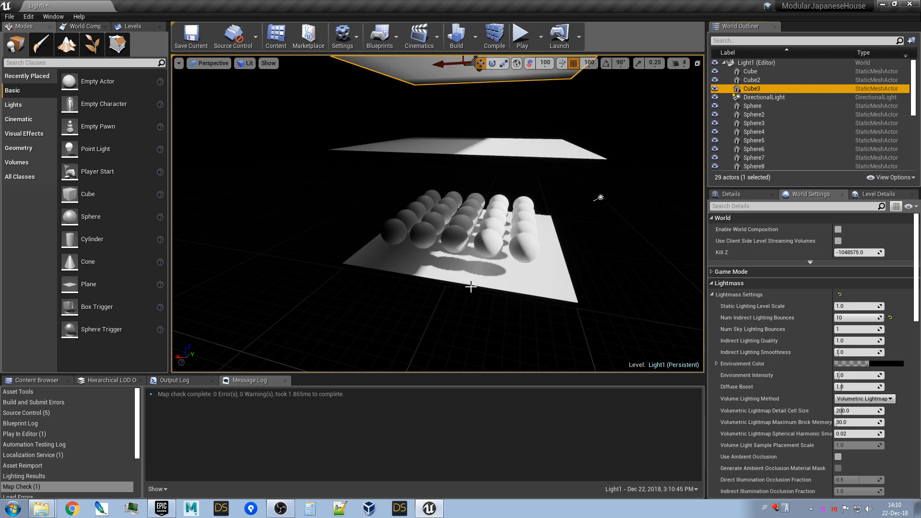
Examine the bounced light and shadows on the spheres, floor and slabs from several angles
right_drag(471, 286, 415, 315)
key(w)
key(a)
key(s)
key(d)
key(s)
key(d)
key(w)
key(a)
key(s)
key(e)
right_drag(410, 229, 410, 229)
Switch the viewport to the Lightmap Density optimization view mode and inspect the floor, spheres and slabs
click(245, 64)
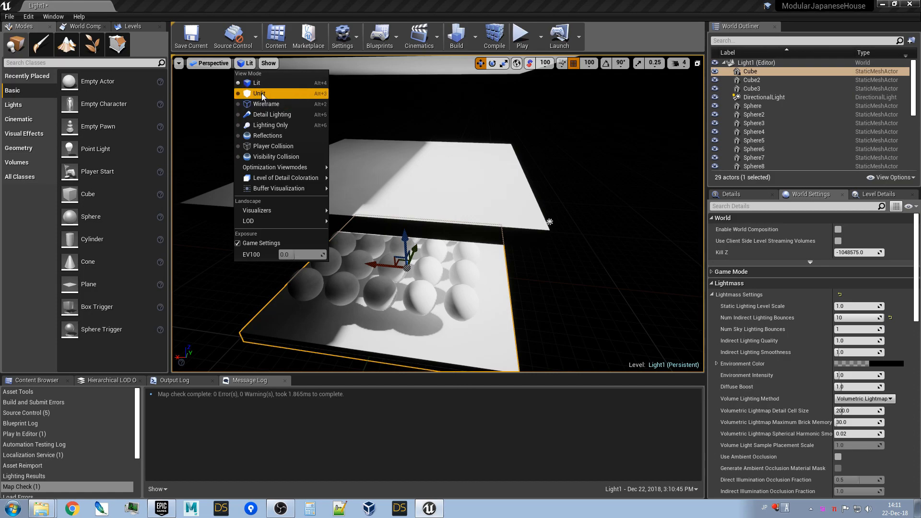
mouse_move(278, 169)
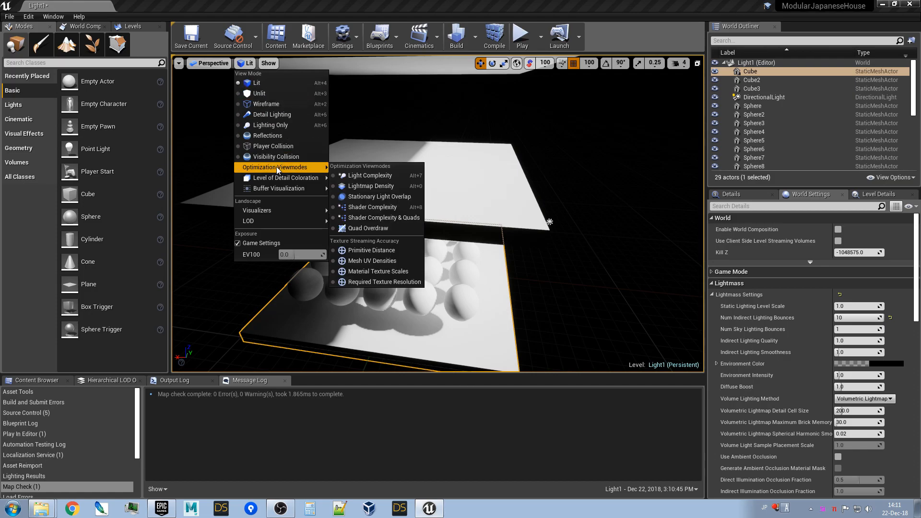
click(376, 189)
right_drag(357, 284, 356, 284)
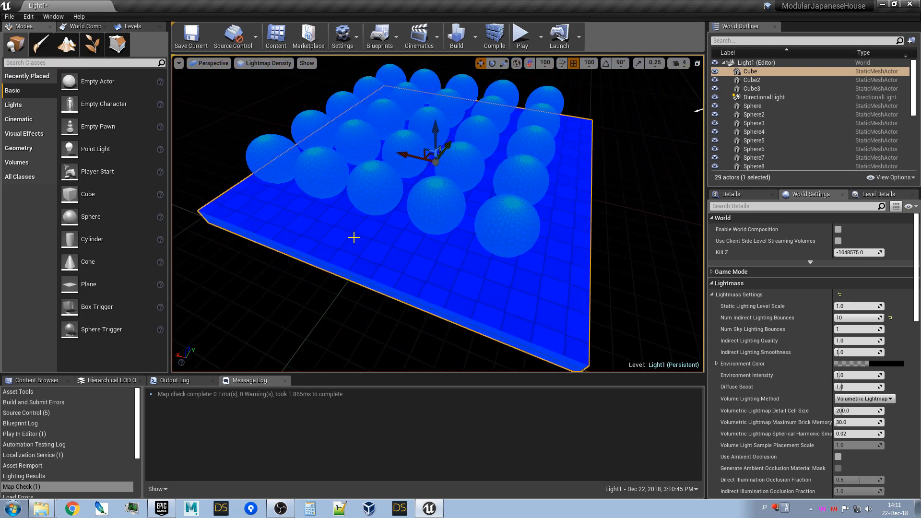
right_drag(367, 247, 420, 242)
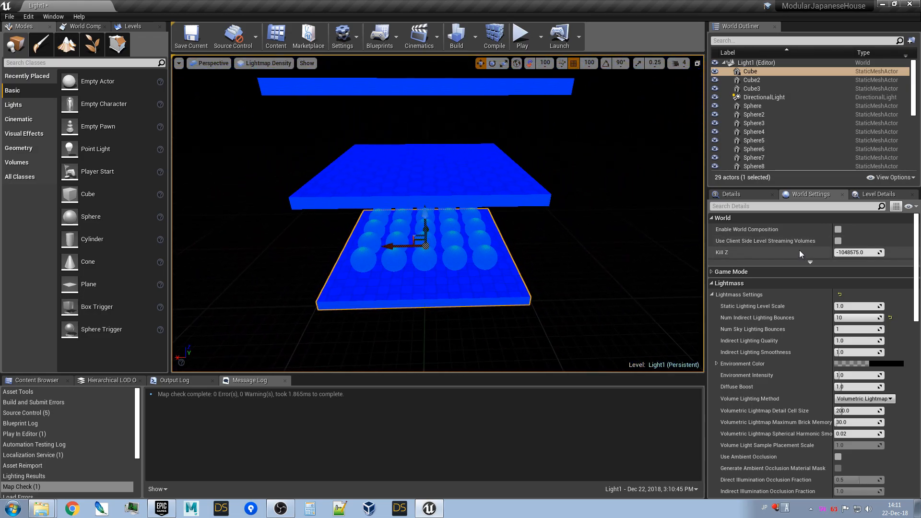
Add the middle and top slabs to the selection and override the light map resolution of all three slabs with 256
ctrl+click(431, 170)
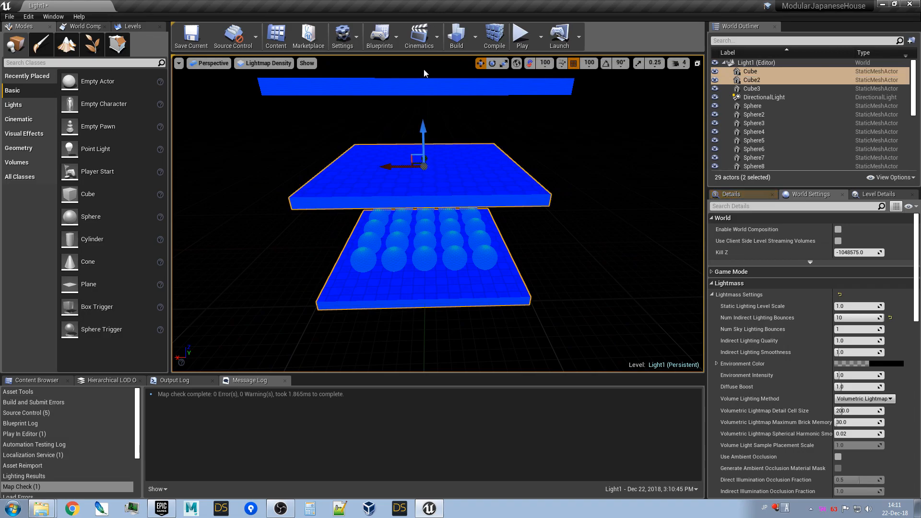
ctrl+click(421, 90)
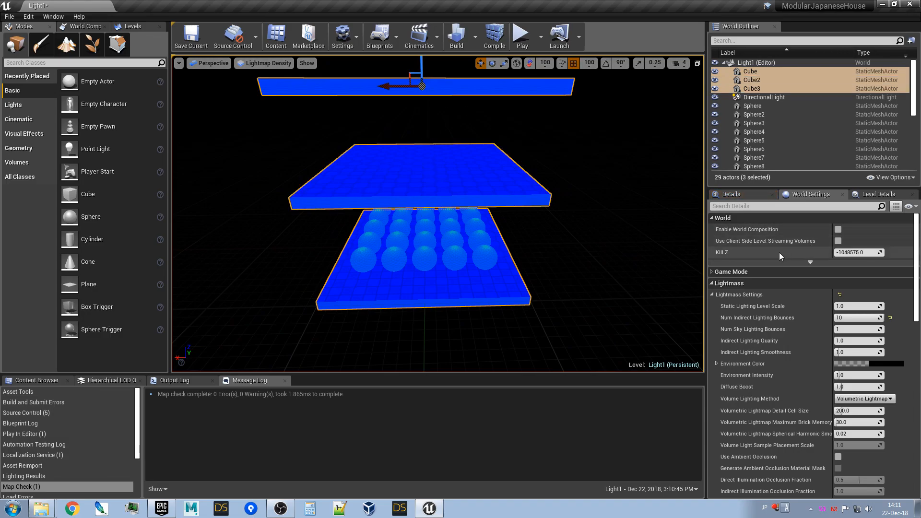
click(739, 195)
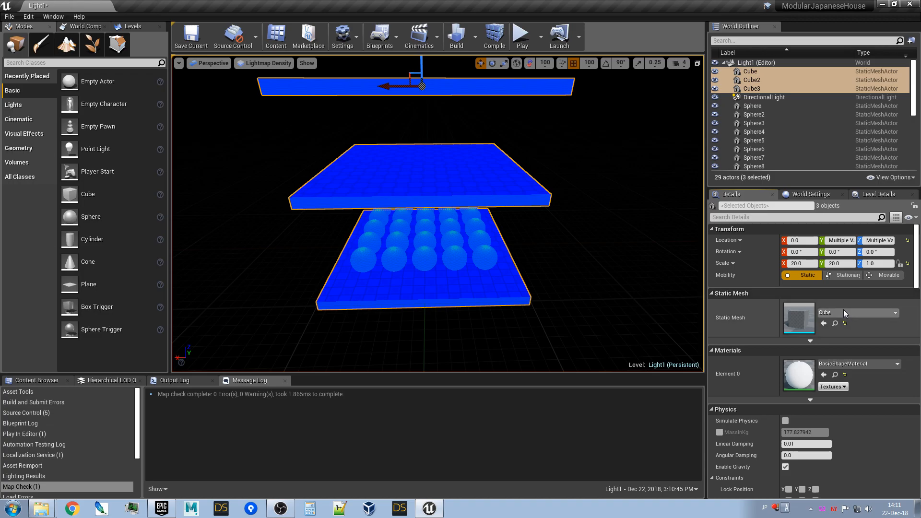
scroll(845, 309, down, 3)
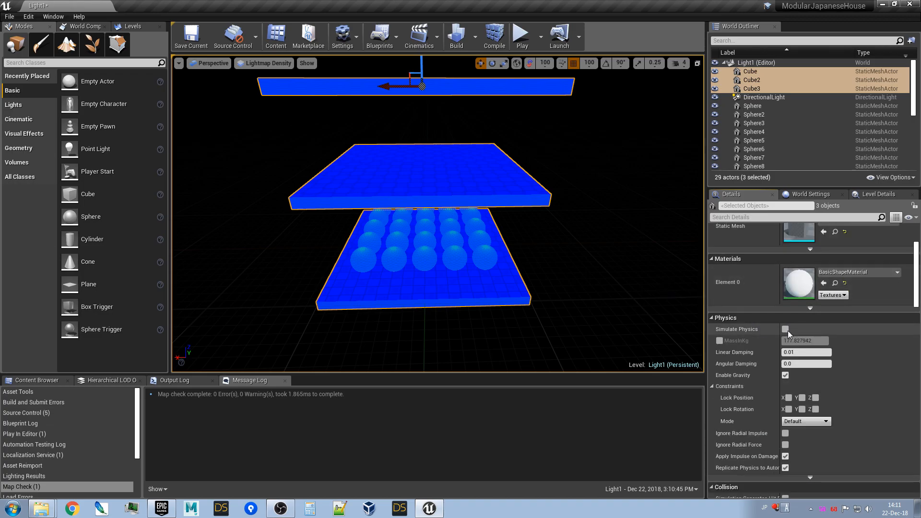
scroll(789, 348, down, 5)
scroll(790, 380, down, 2)
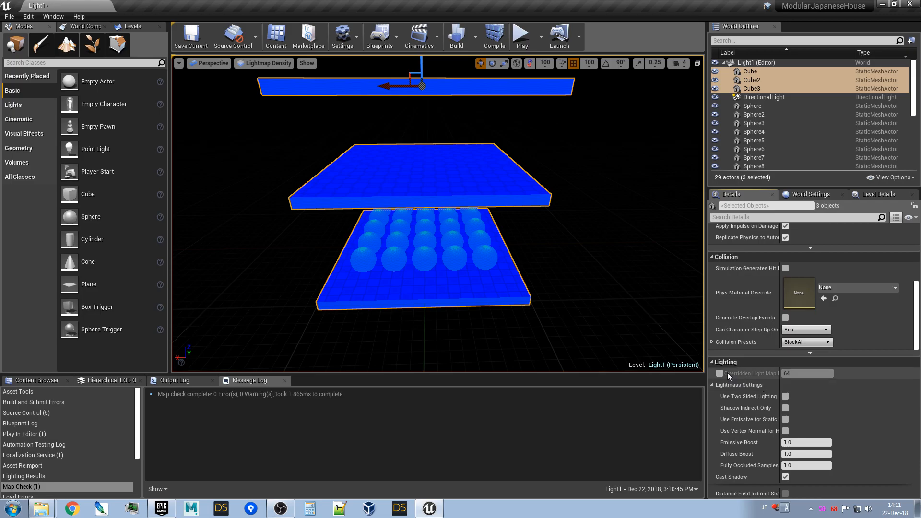
click(719, 373)
double_click(808, 373)
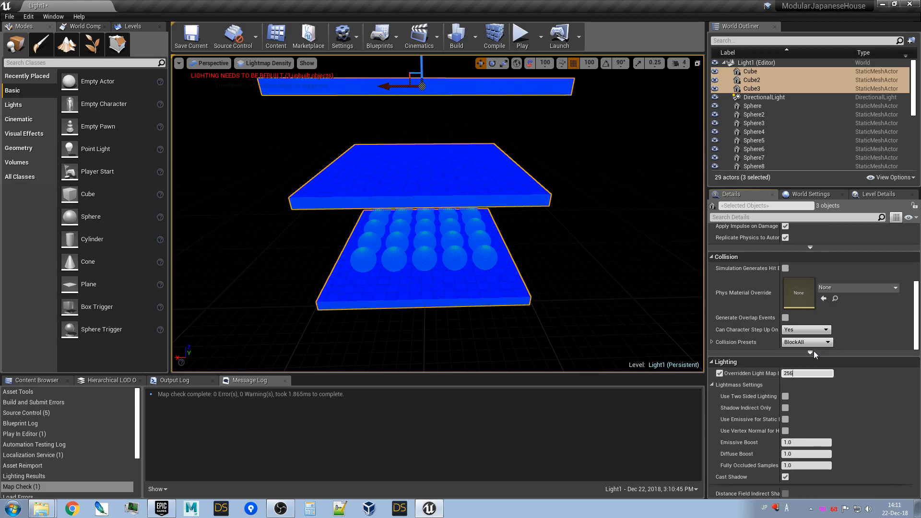
key(Return)
Examine the lightmap density grid on the slabs and spheres up close and from a distance
right_drag(568, 237, 533, 268)
mouse_move(607, 247)
right_down()
mouse_move(598, 239)
mouse_move(607, 247)
right_up()
key(w)
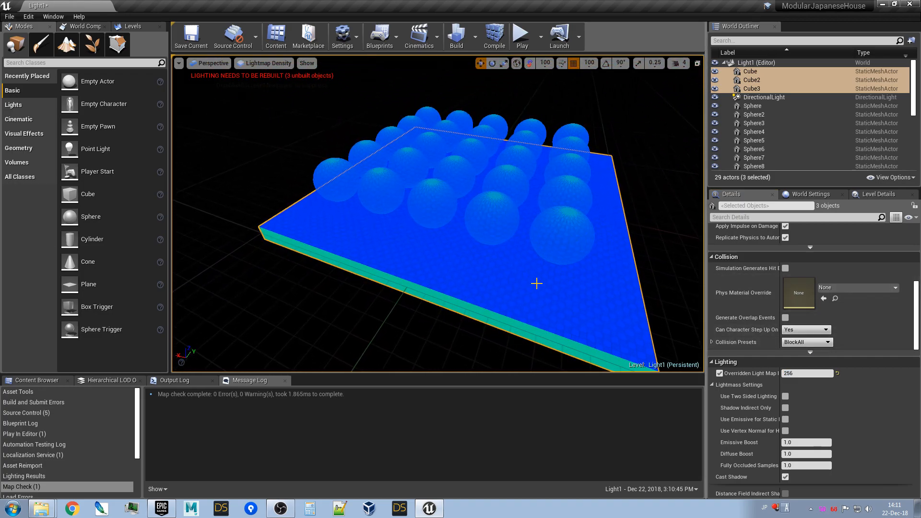
mouse_move(484, 271)
right_down()
mouse_move(485, 247)
mouse_move(480, 275)
mouse_move(494, 293)
mouse_move(480, 278)
mouse_move(495, 272)
right_up()
key(w)
key(s)
key(d)
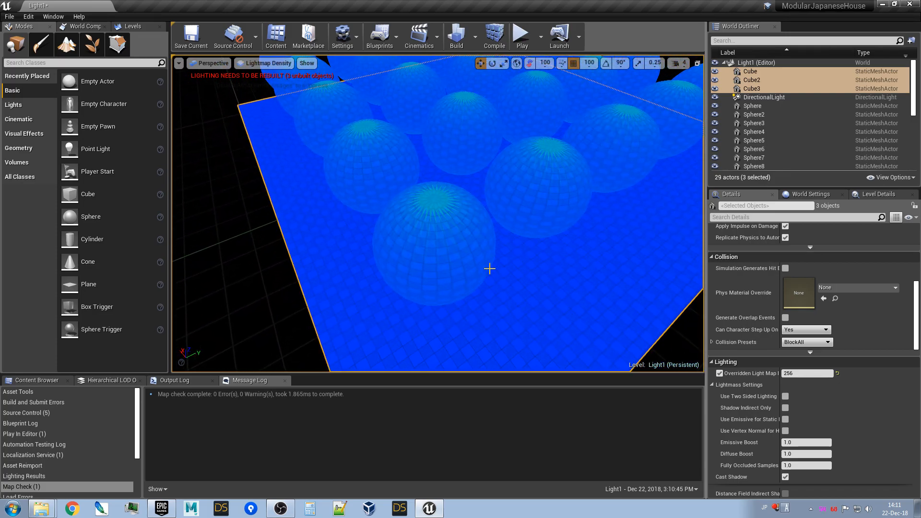
right_drag(599, 279, 681, 224)
key(s)
key(a)
scroll(601, 200, down, 3)
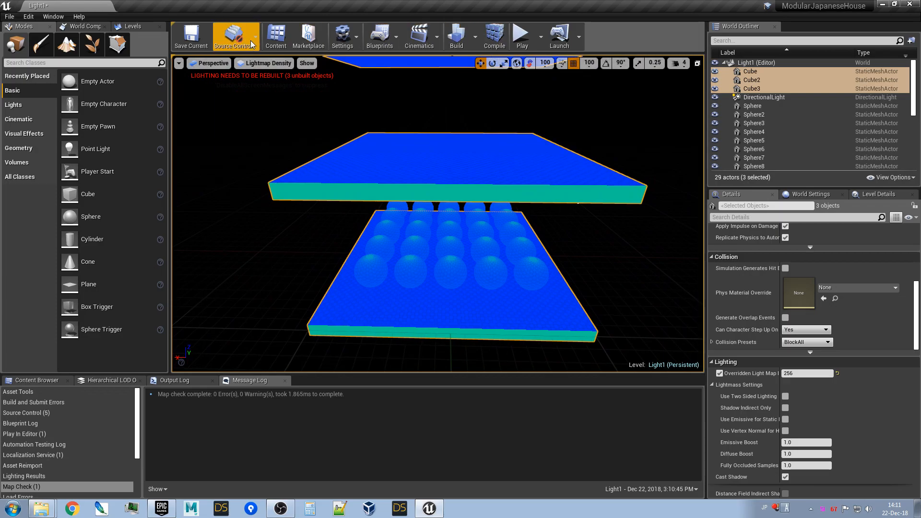
Return the viewport to the Lit view mode and rebuild the lighting
click(269, 64)
click(265, 84)
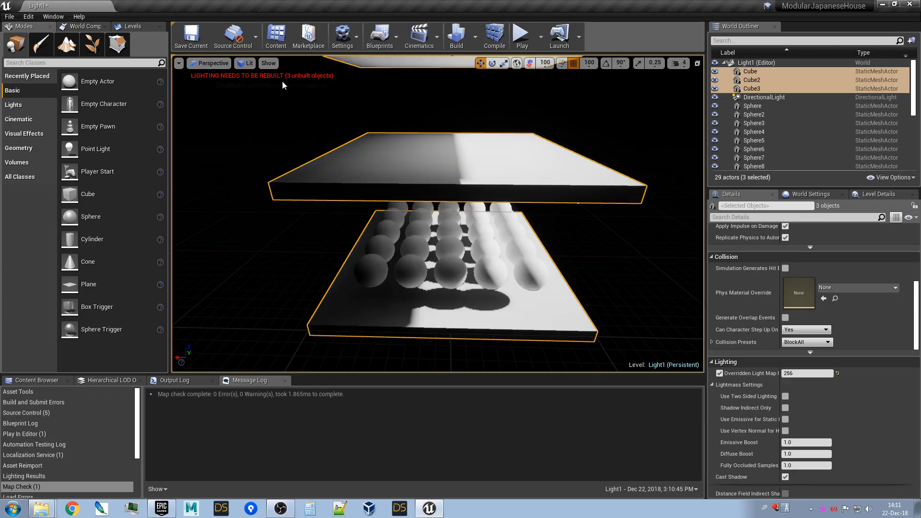
click(456, 35)
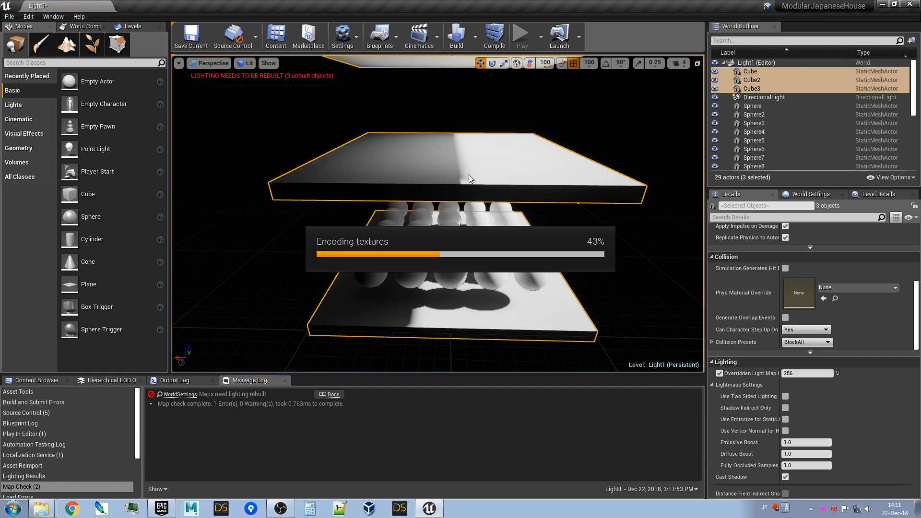
Deselect the slabs and examine the rebuilt shadows and bounced light on the slabs and spheres from several angles
right_drag(447, 302, 442, 302)
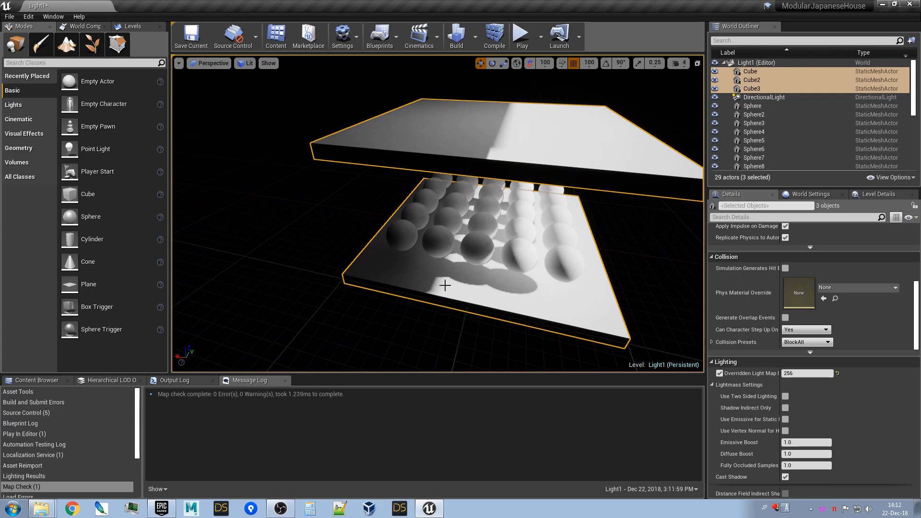
right_drag(446, 286, 546, 297)
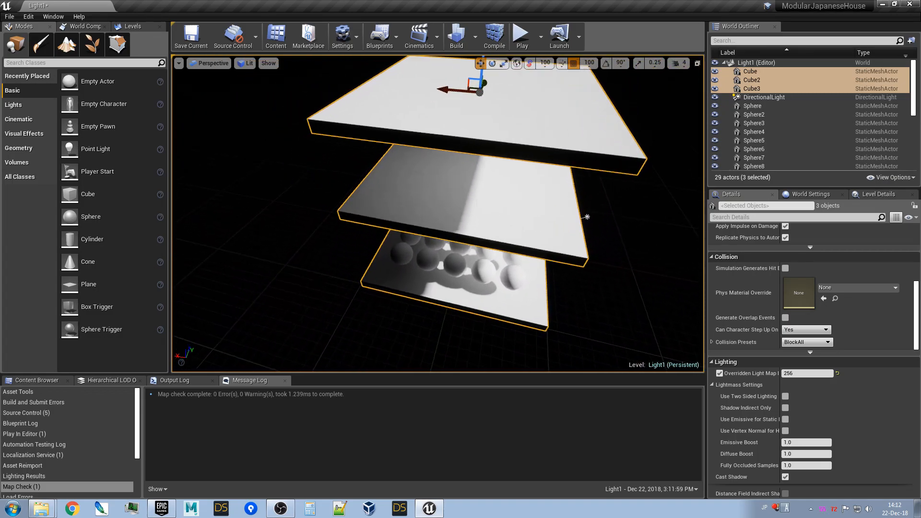
right_drag(546, 298, 554, 314)
right_drag(392, 282, 387, 279)
click(237, 211)
mouse_move(236, 209)
right_down()
mouse_move(217, 207)
mouse_move(236, 218)
right_up()
right_drag(284, 244, 295, 245)
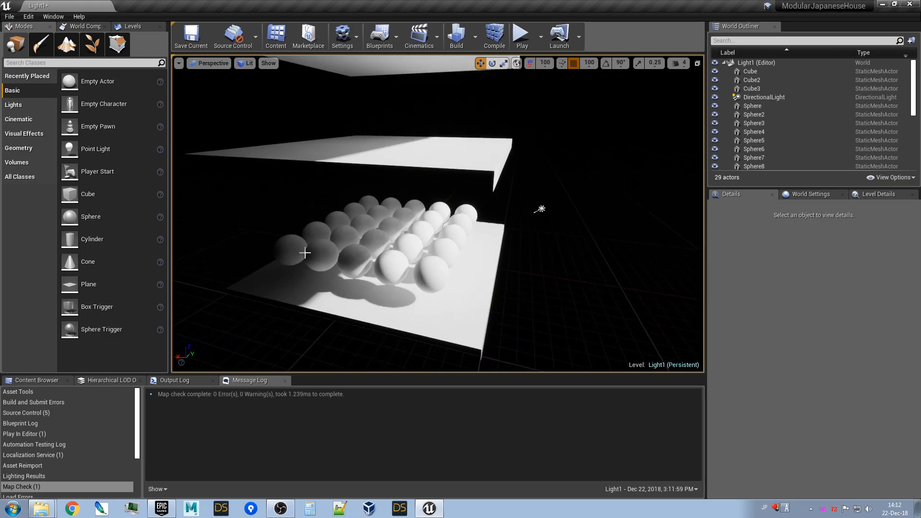
right_drag(261, 234, 241, 233)
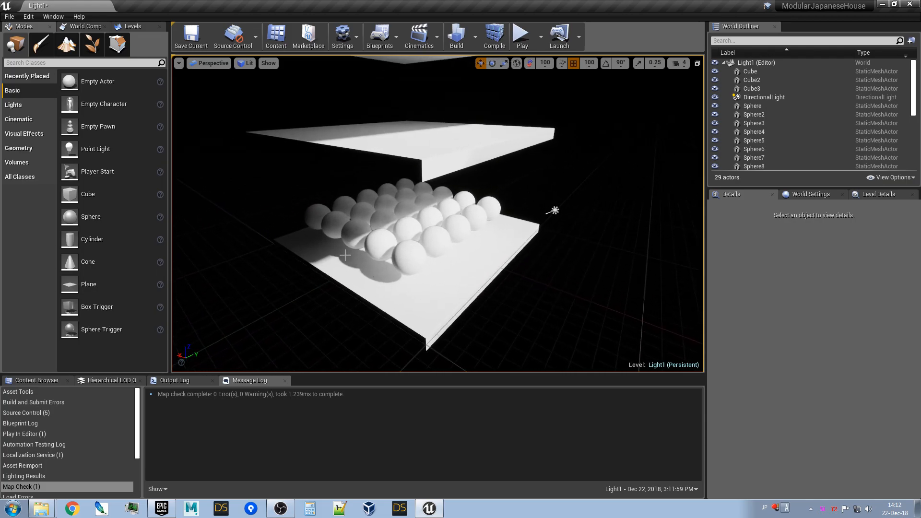
right_drag(241, 233, 241, 233)
right_drag(463, 306, 463, 306)
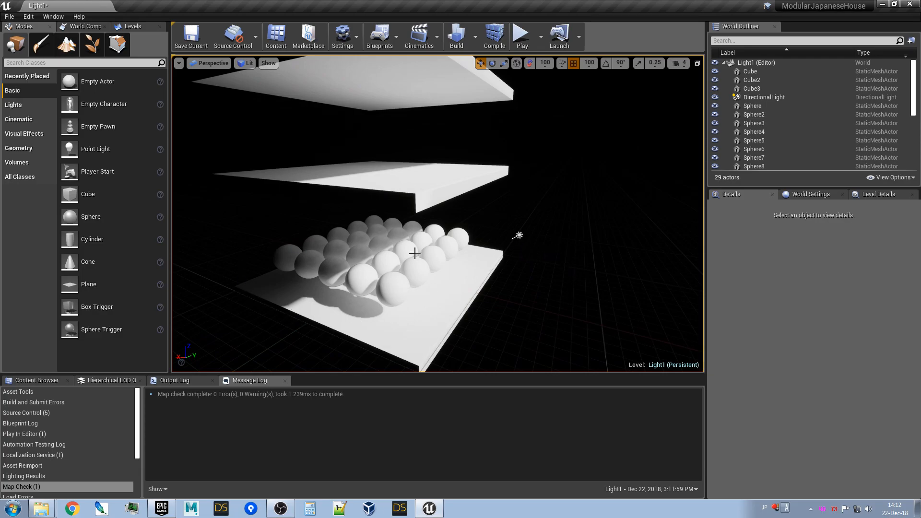
mouse_move(474, 286)
right_down()
mouse_move(483, 288)
mouse_move(484, 312)
mouse_move(470, 291)
right_up()
right_drag(395, 278, 390, 286)
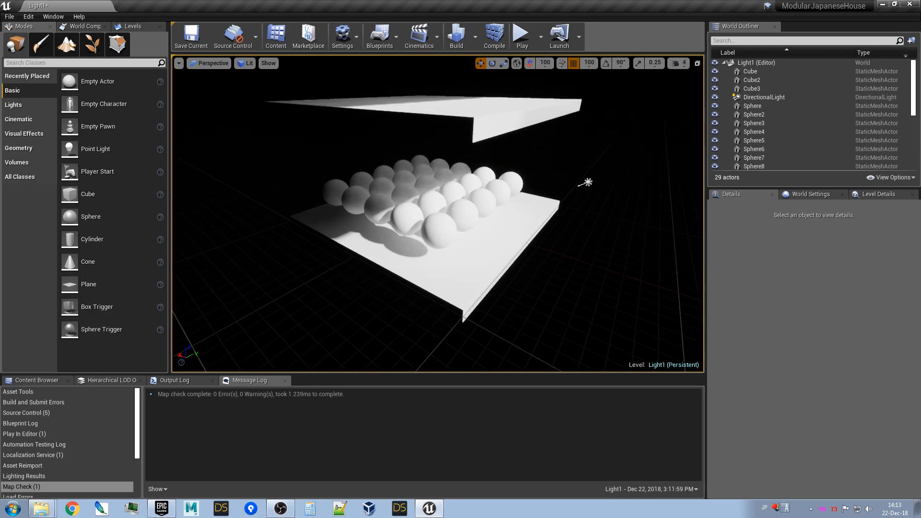
right_drag(389, 287, 427, 275)
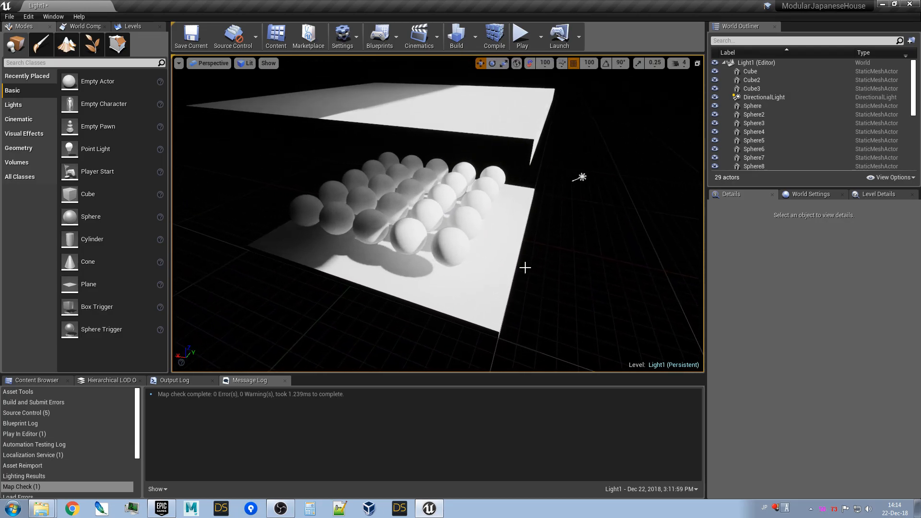
Set Num Indirect Lighting Bounces to 3 in the world's Lightmass settings
click(813, 195)
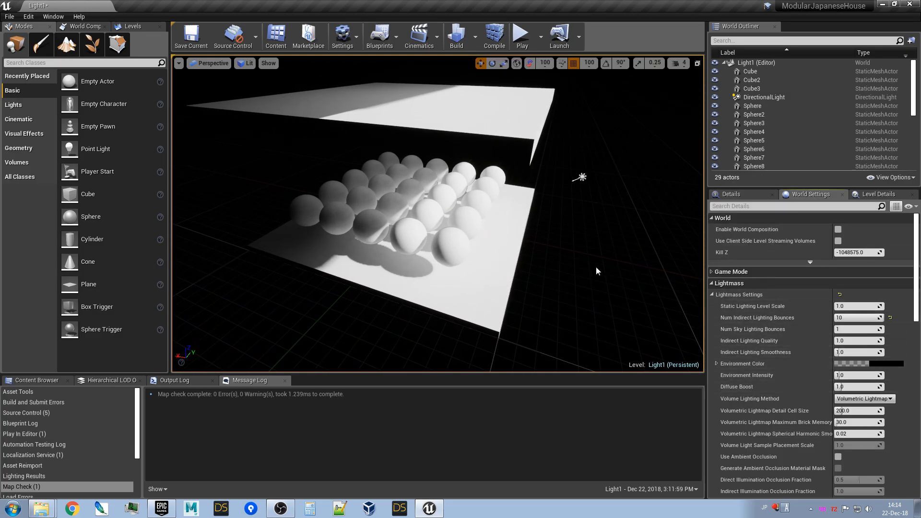
right_drag(553, 293, 554, 293)
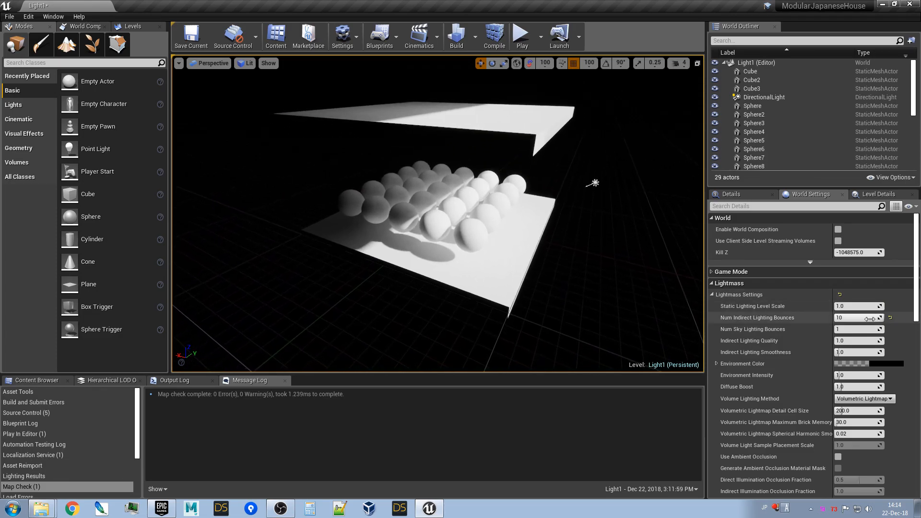
text(3)
key(Return)
right_drag(573, 227, 563, 247)
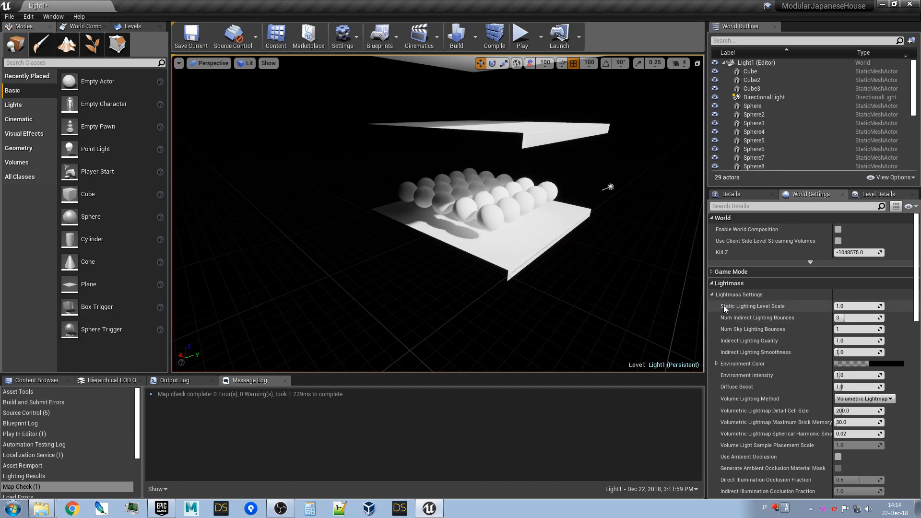
right_drag(616, 224, 624, 207)
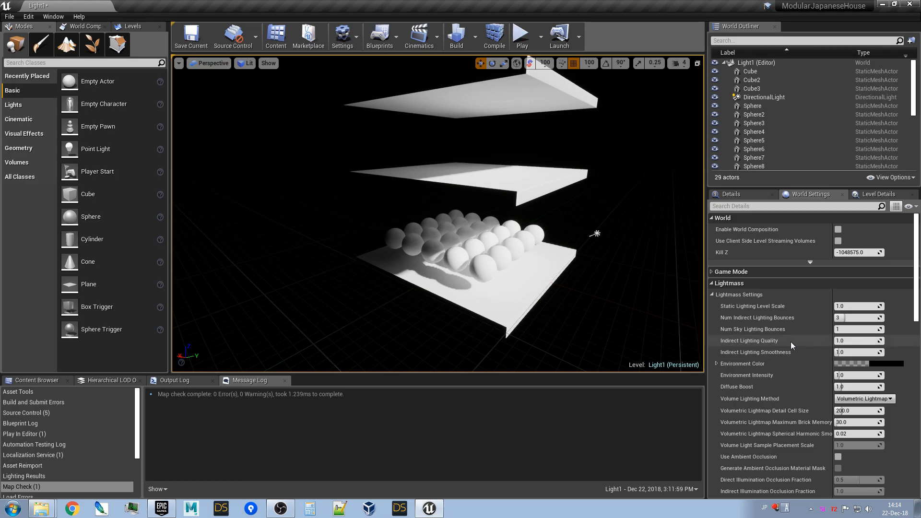
Set Indirect Lighting Quality to 2 and Static Lighting Level Scale to 0.5
click(853, 340)
text(2)
click(849, 306)
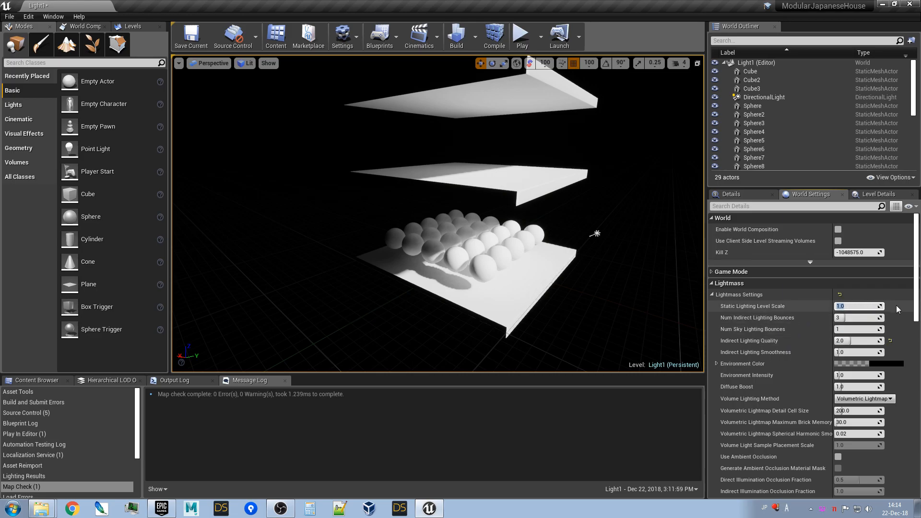
text(.5)
key(Return)
Set Indirect Lighting Quality to 4 and Static Lighting Level Scale to 0.25
click(858, 341)
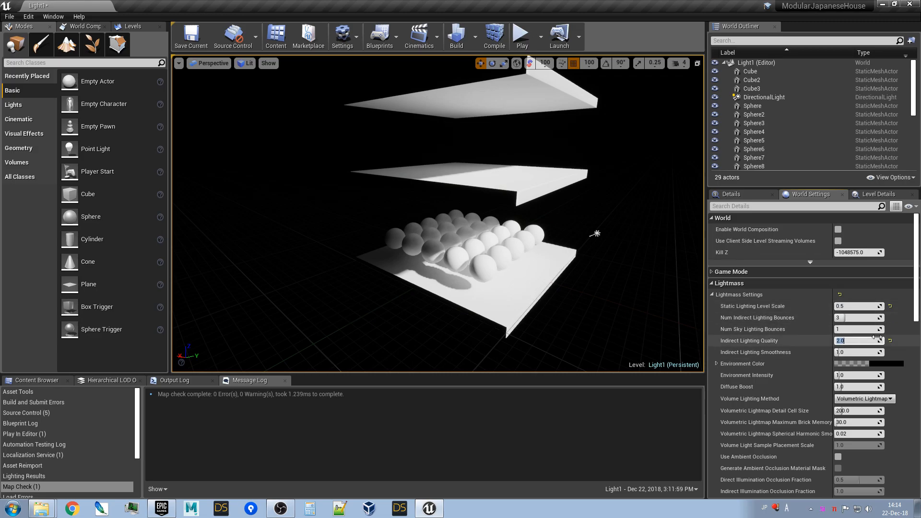
text(4)
click(848, 306)
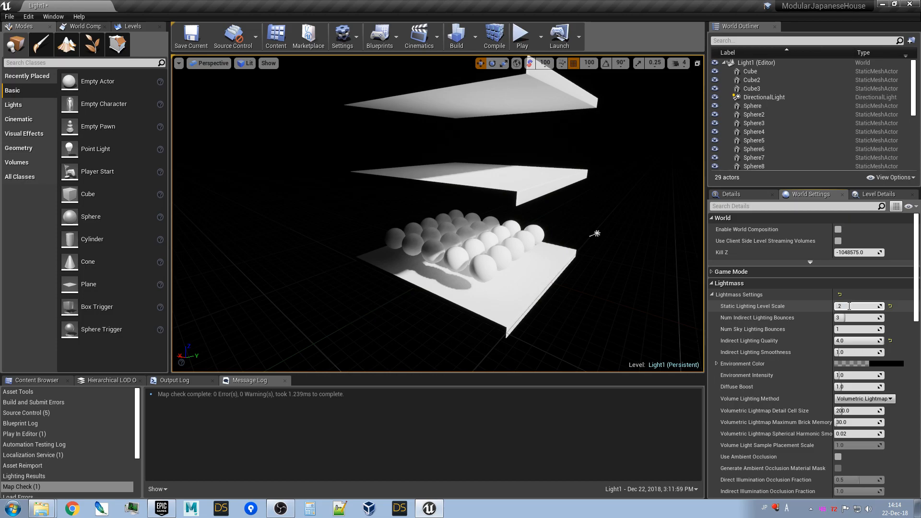
key(Return)
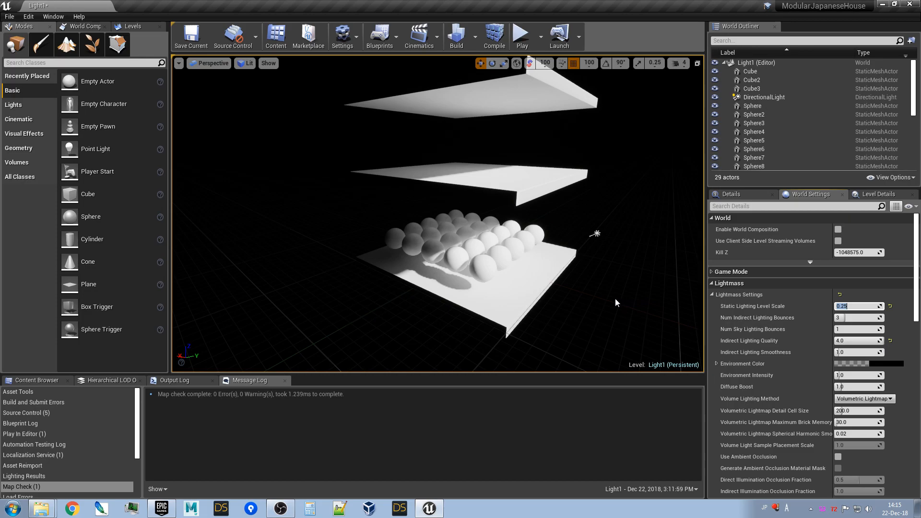
Frame the spheres and lower slabs more closely and rebuild the lighting with the high-quality Lightmass settings
key(w)
mouse_move(610, 303)
right_down()
mouse_move(599, 313)
mouse_move(612, 306)
right_up()
key(d)
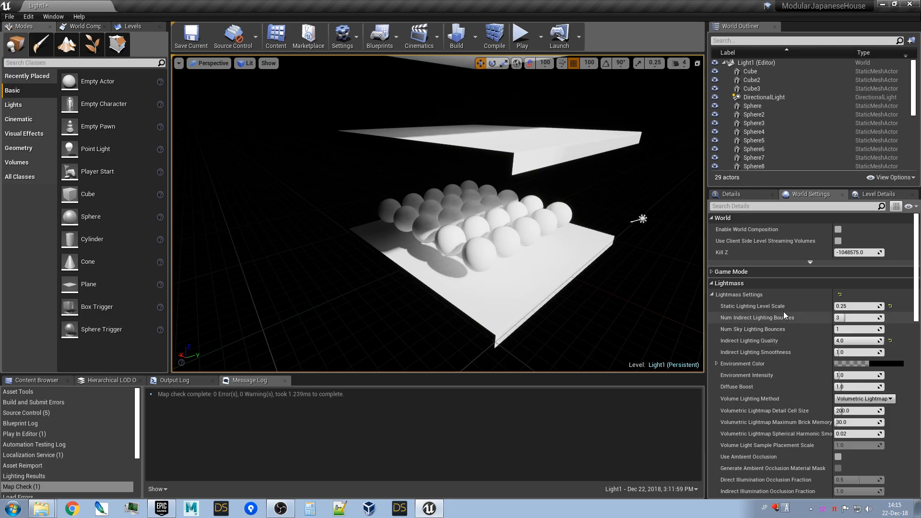
click(456, 36)
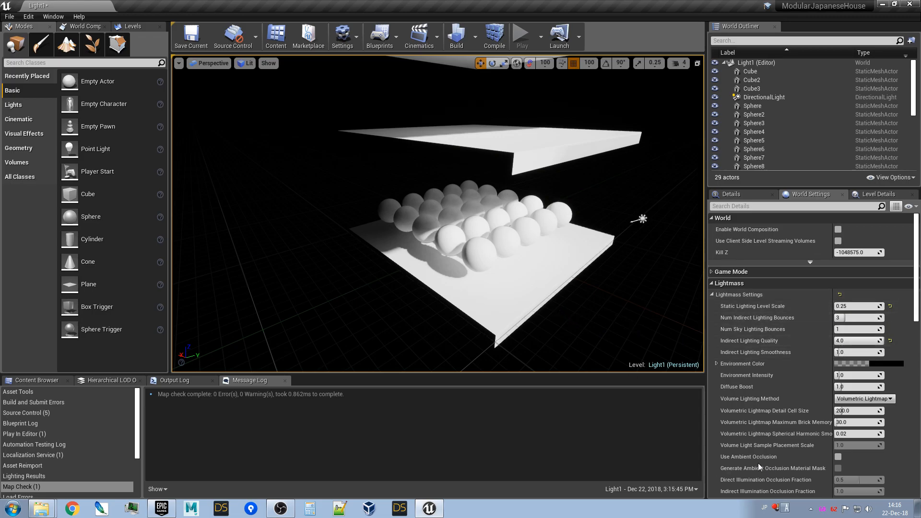
Check the lighting build's progress and log in Swarm Agent, closing its window when done
click(811, 509)
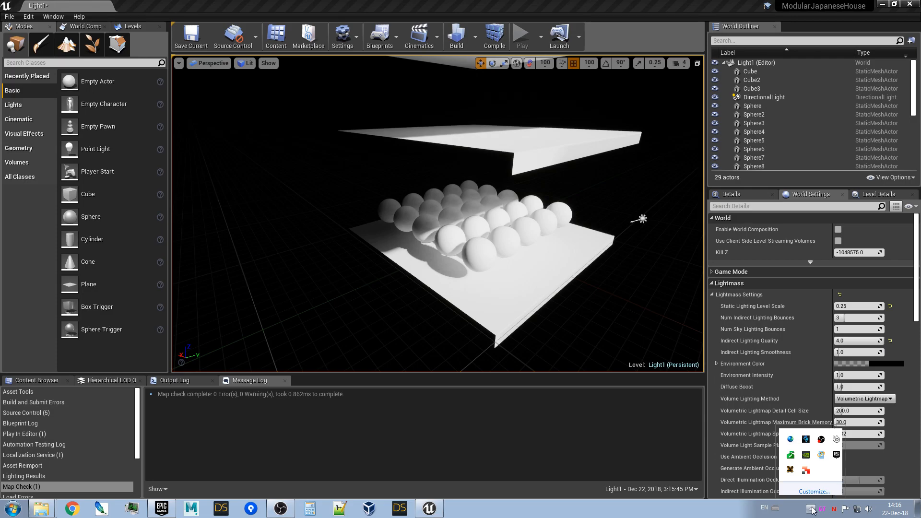
double_click(791, 471)
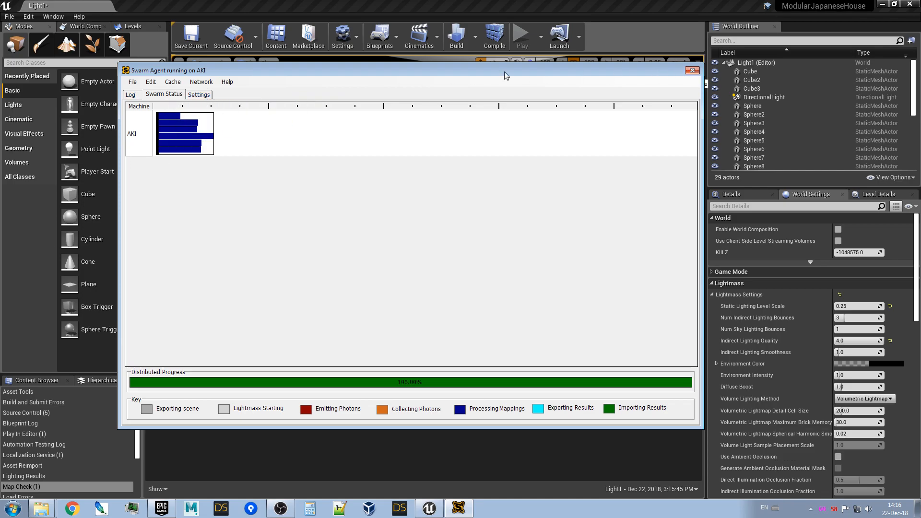
click(132, 96)
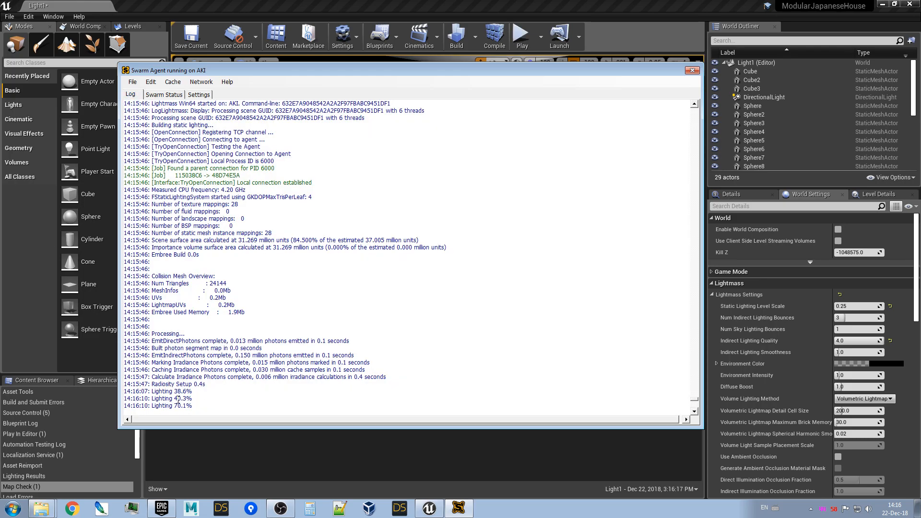
click(693, 70)
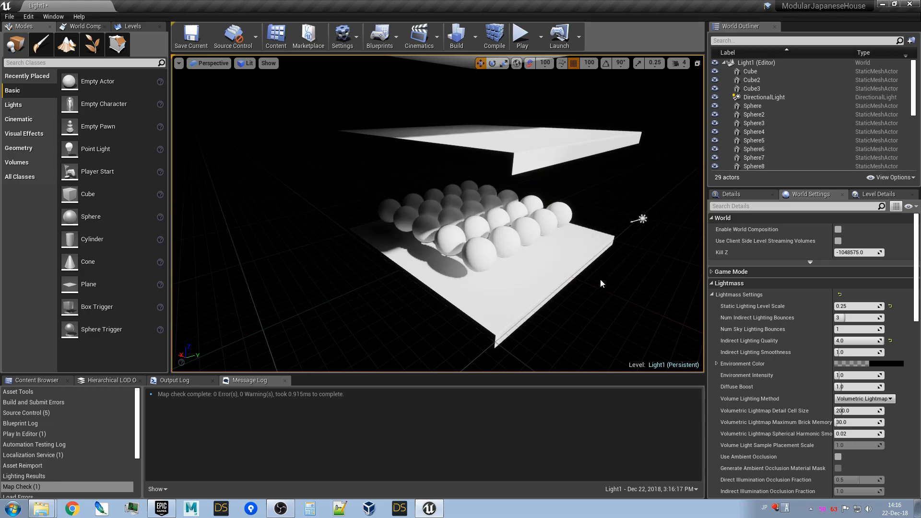
Look over the rebuilt lighting and reset Static Lighting Level Scale and Indirect Lighting Quality to 1.0
right_drag(624, 304, 704, 309)
right_drag(562, 270, 562, 269)
right_drag(524, 165, 524, 166)
click(865, 306)
text(1)
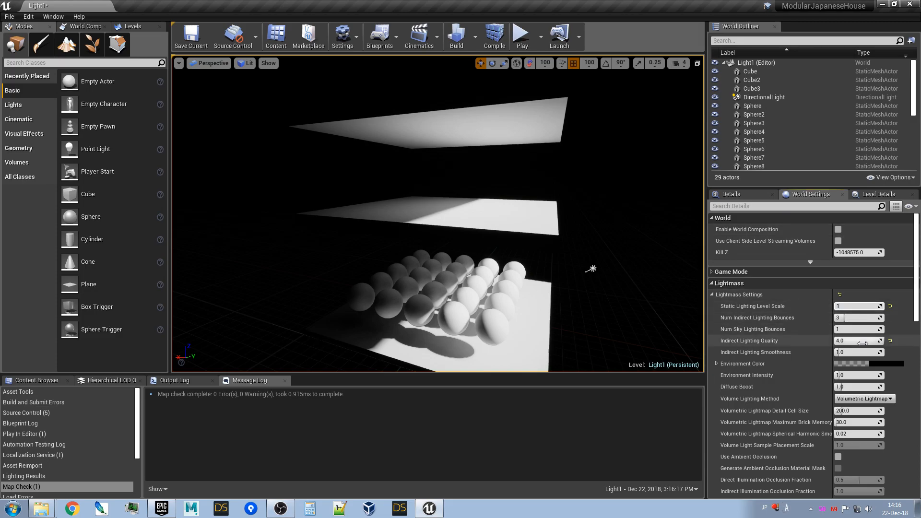
click(863, 341)
text(1)
click(868, 294)
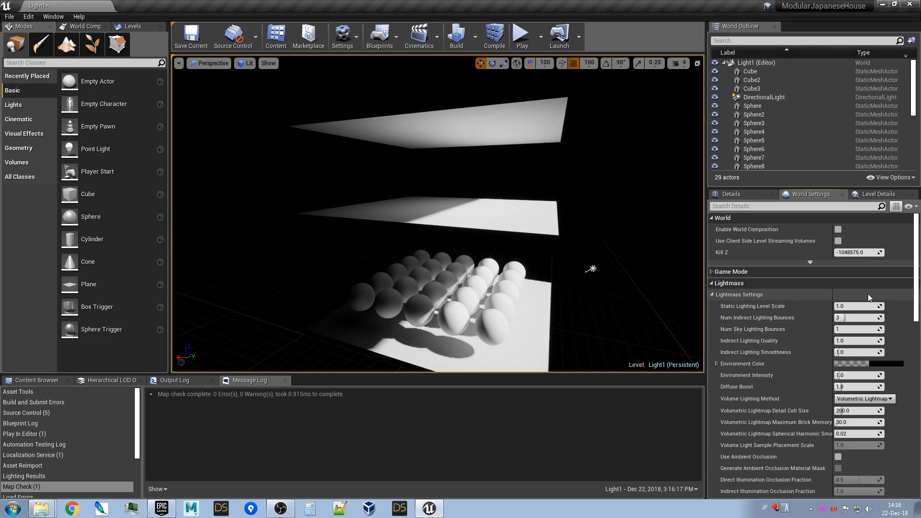
Assign the M_Basic_Brick material to the topmost slab, Cube3
click(487, 117)
scroll(487, 117, up, 2)
right_drag(474, 176, 473, 175)
mouse_move(463, 227)
right_down()
mouse_move(432, 228)
mouse_move(424, 213)
mouse_move(444, 209)
mouse_move(464, 231)
right_up()
key(d)
key(q)
click(751, 194)
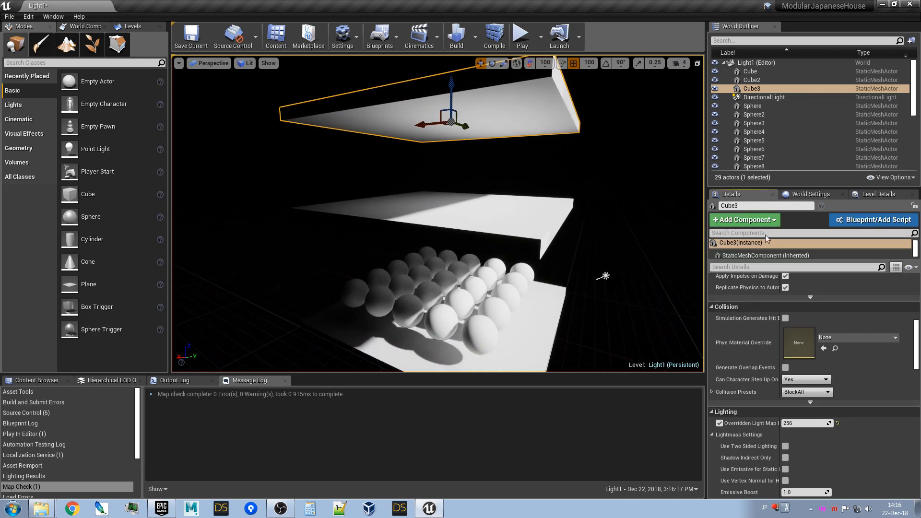
scroll(811, 371, up, 10)
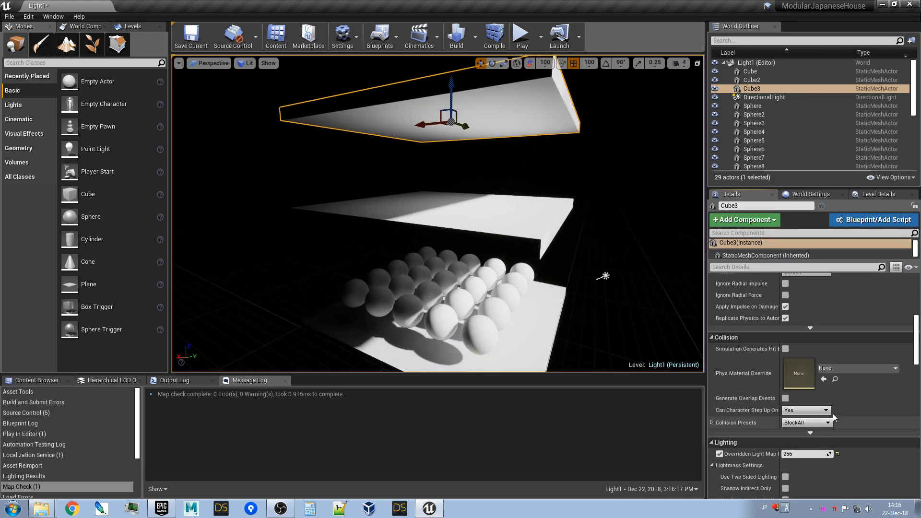
click(850, 339)
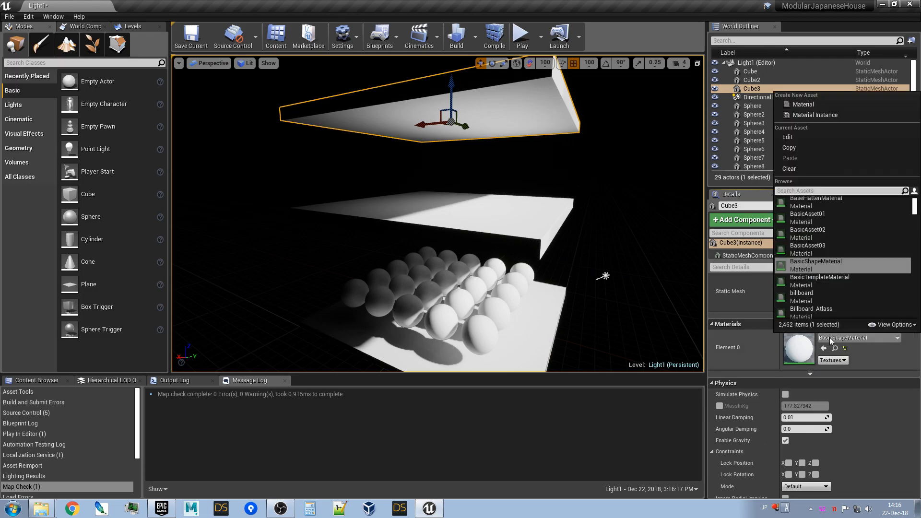
text(bric)
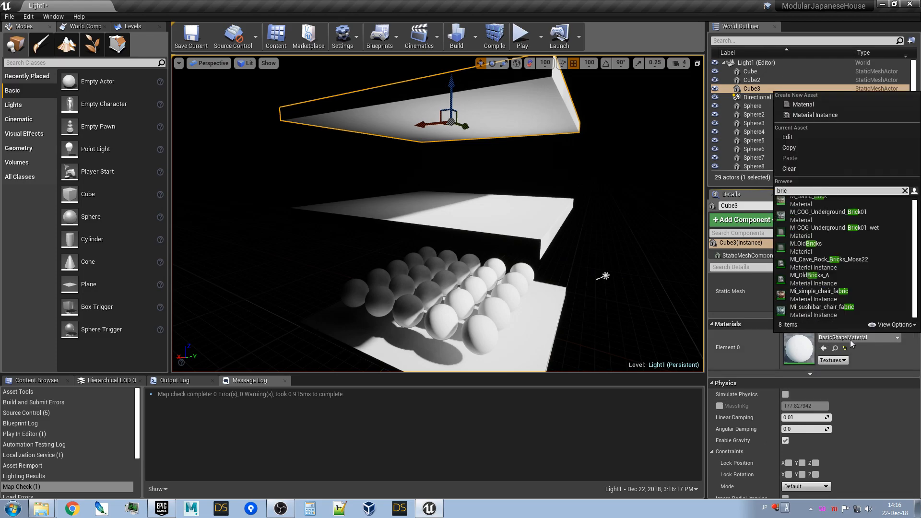
text(k)
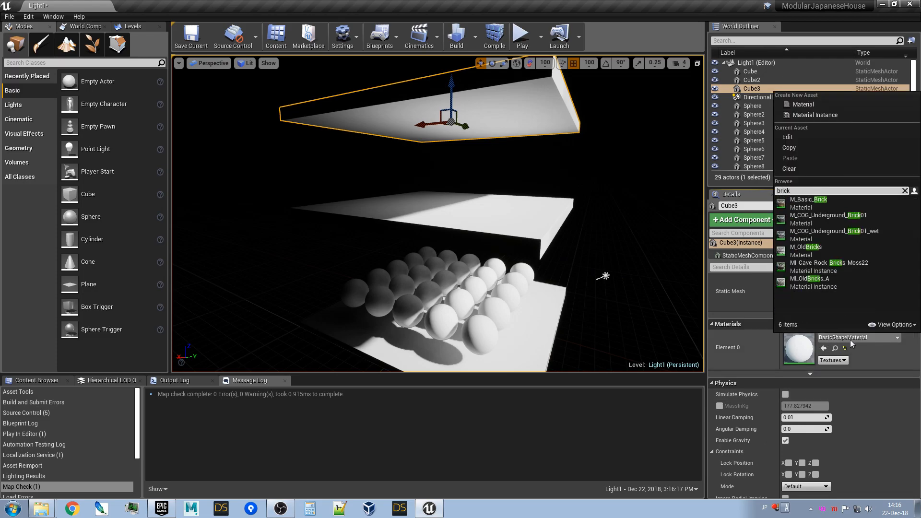
click(832, 201)
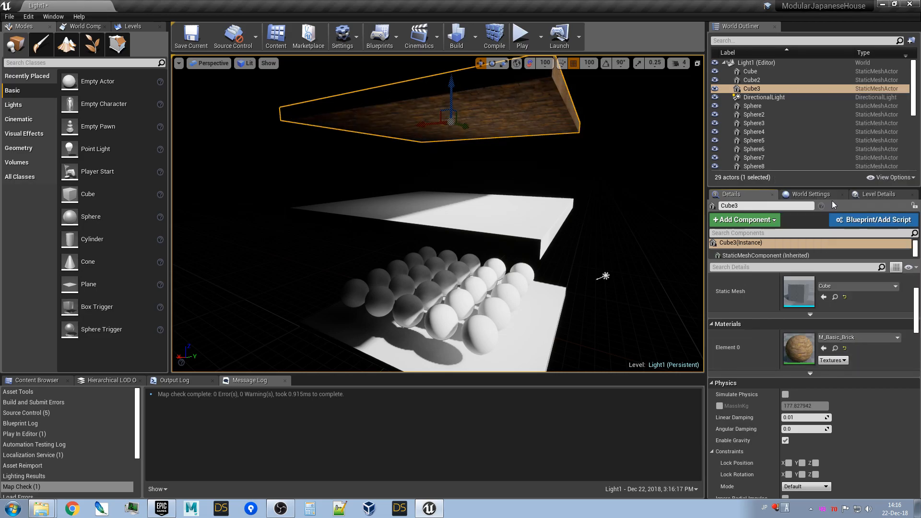
Rebuild the lighting and examine the bounced colour between the brick slab and the surfaces beneath it
click(457, 36)
right_drag(621, 225, 642, 298)
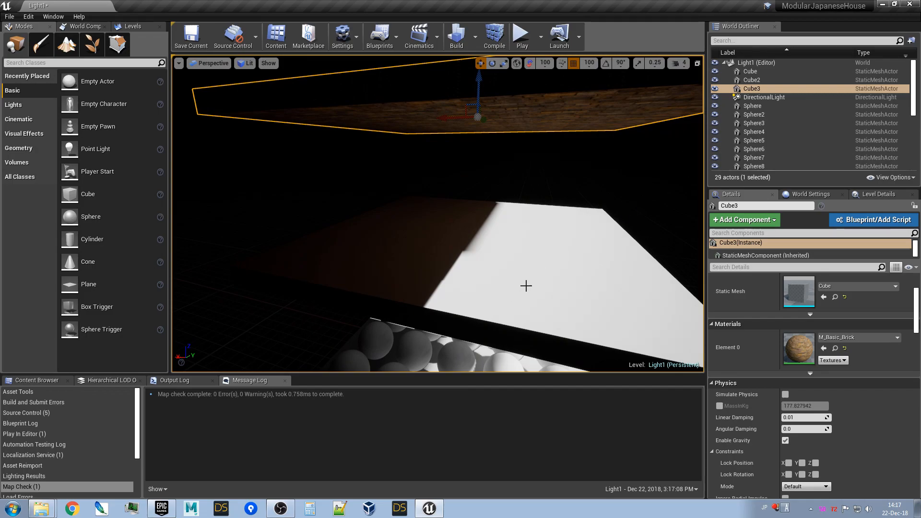
right_drag(568, 265, 574, 268)
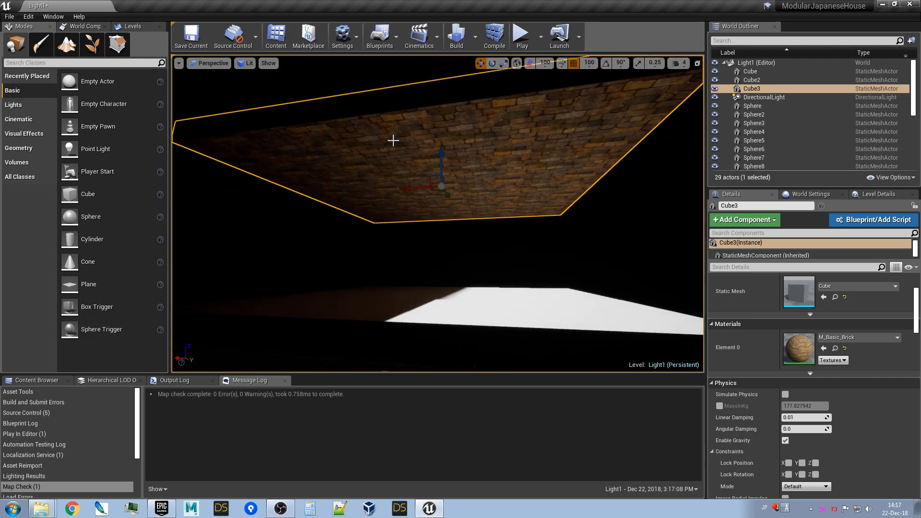
right_drag(498, 127, 534, 127)
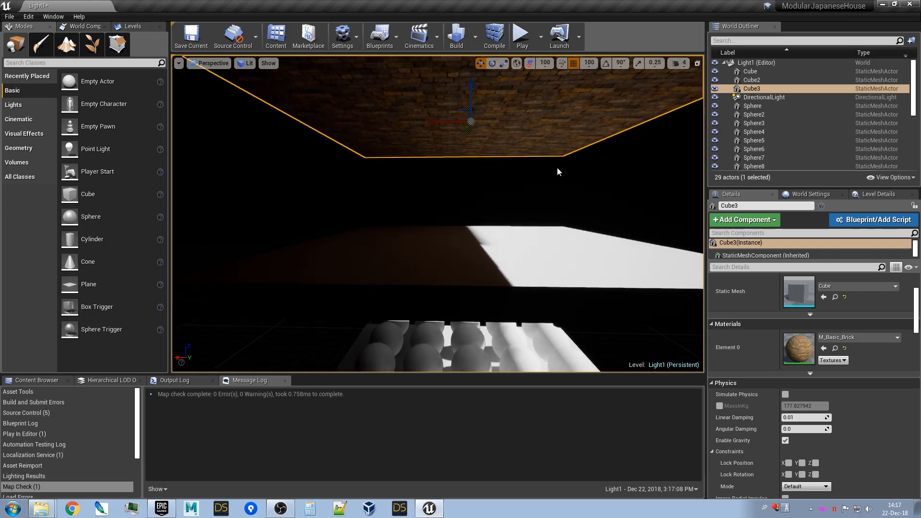
right_drag(546, 185, 379, 268)
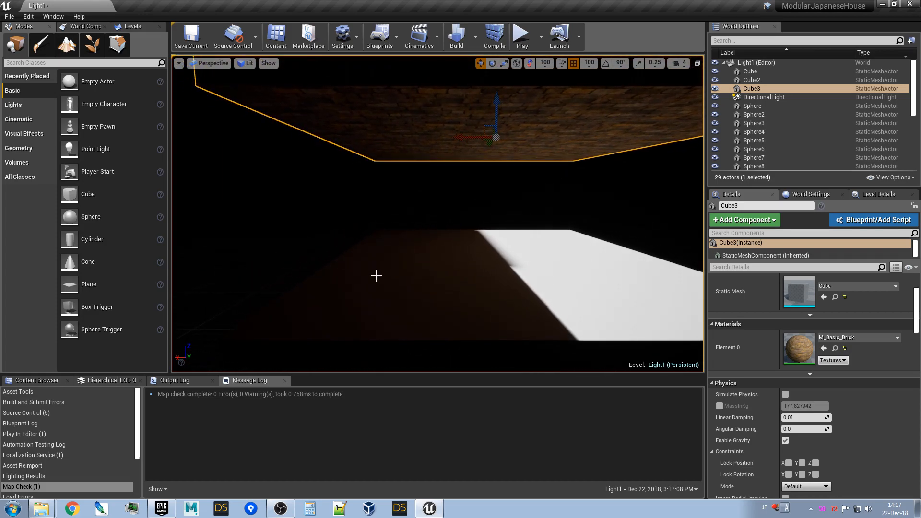
right_drag(440, 283, 473, 367)
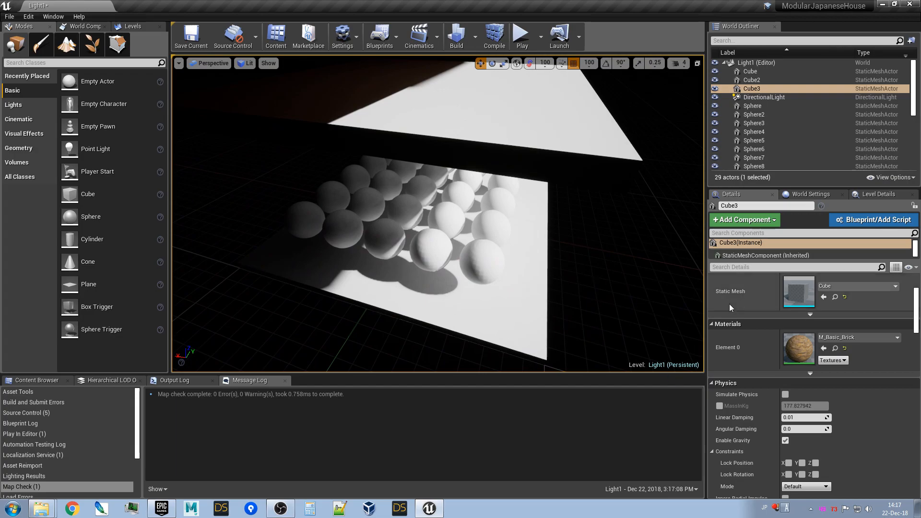
Bring up the level's Lightmass volumetric settings and turn on the Volumetric Lightmap visualization in the viewport
click(822, 196)
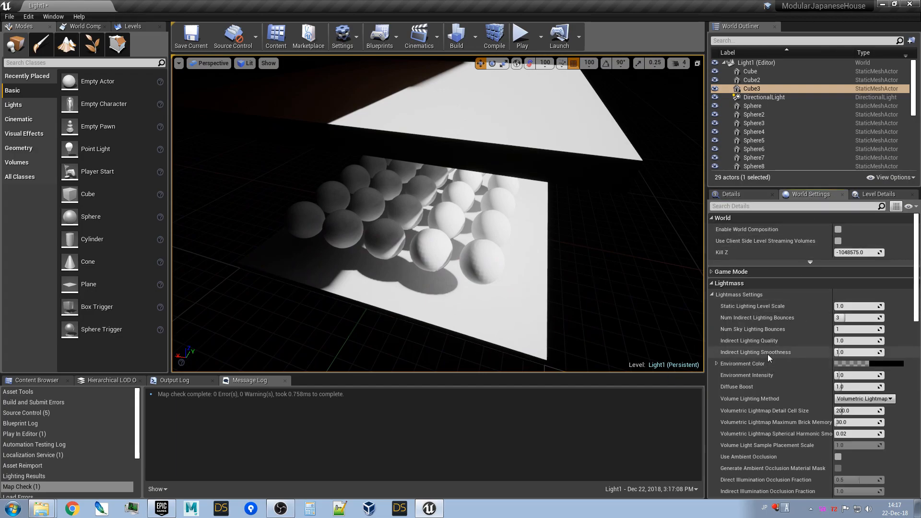
scroll(753, 352, down, 2)
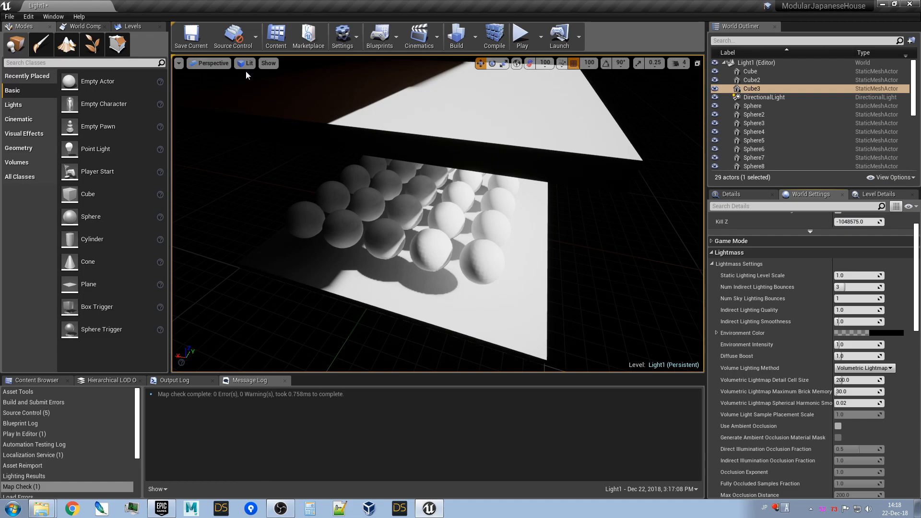
click(270, 64)
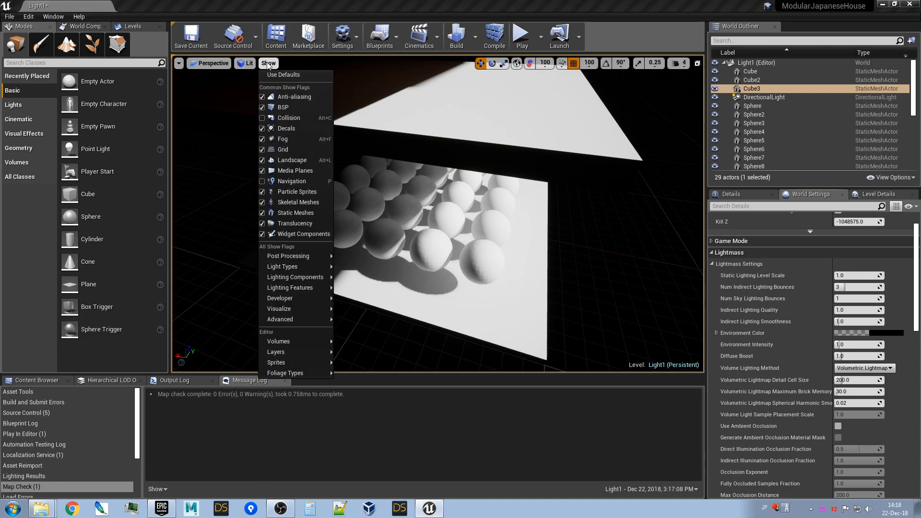
mouse_move(284, 309)
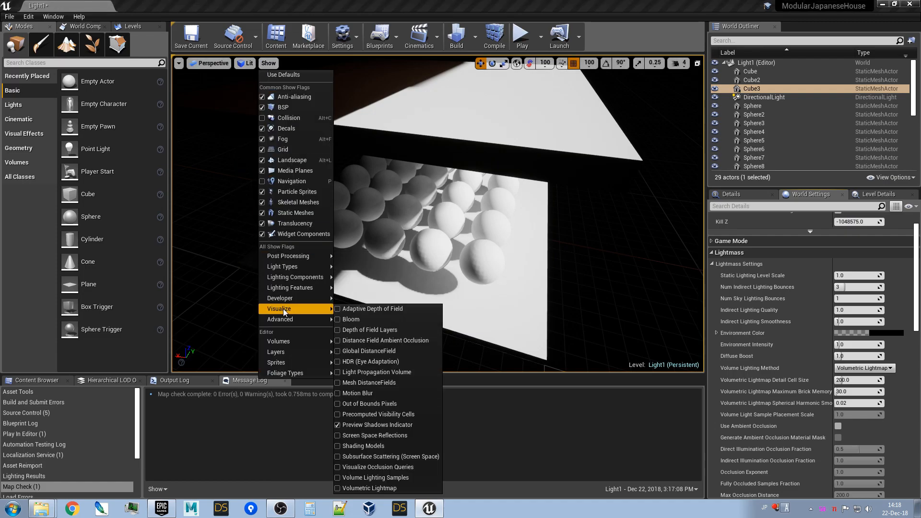
click(404, 487)
Place a new cube on the lowest slab in front of the spheres and make it Movable
alt+drag(585, 331, 494, 278)
right_drag(528, 320, 579, 337)
drag(72, 194, 460, 288)
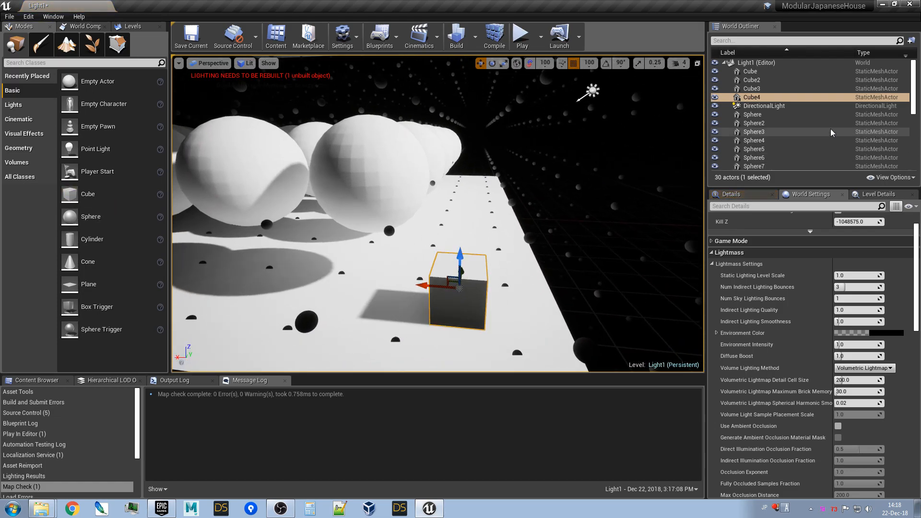
click(753, 193)
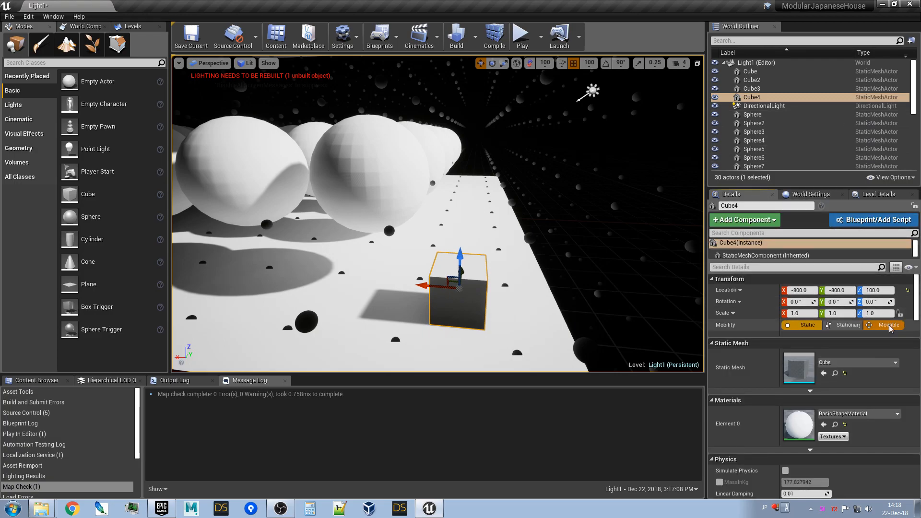
click(889, 328)
Lower the movable cube beneath the lowest slab to about Z -100, with grid snapping turned off
right_drag(566, 249, 374, 221)
mouse_move(556, 250)
alt+mouse_down()
mouse_move(559, 192)
mouse_move(542, 163)
mouse_move(555, 249)
alt+mouse_up()
drag(528, 207, 530, 292)
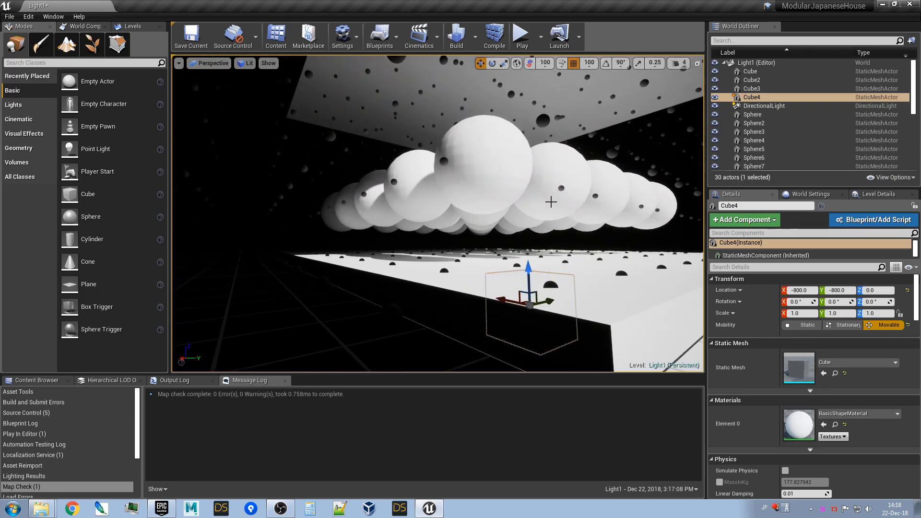
click(573, 68)
alt+drag(514, 206, 475, 149)
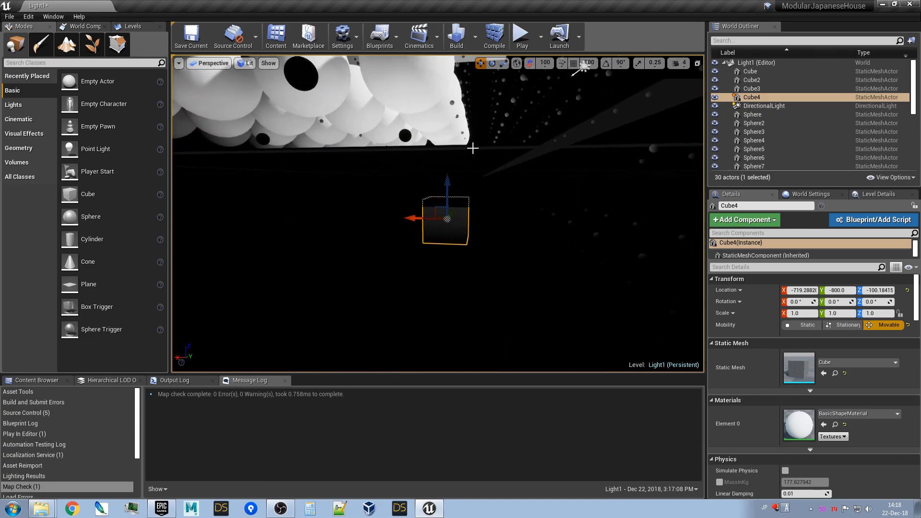
Switch the viewport to Unlit and examine the cube's position relative to the slab and the surrounding lightmap samples
click(246, 63)
click(262, 92)
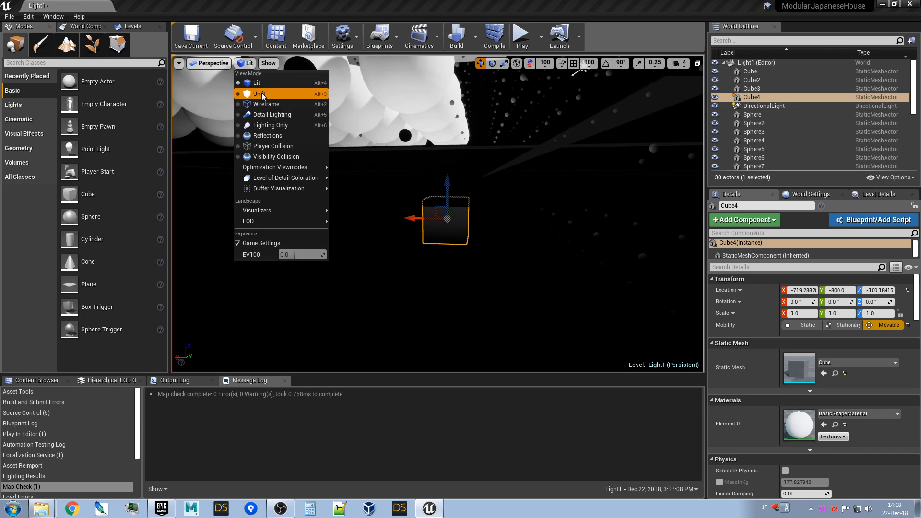
alt+drag(365, 212, 317, 183)
alt+drag(394, 192, 469, 230)
Set Volumetric Lightmap Detail Cell Size to 100 and rebuild the lighting, with the viewport back in Lit mode
click(801, 196)
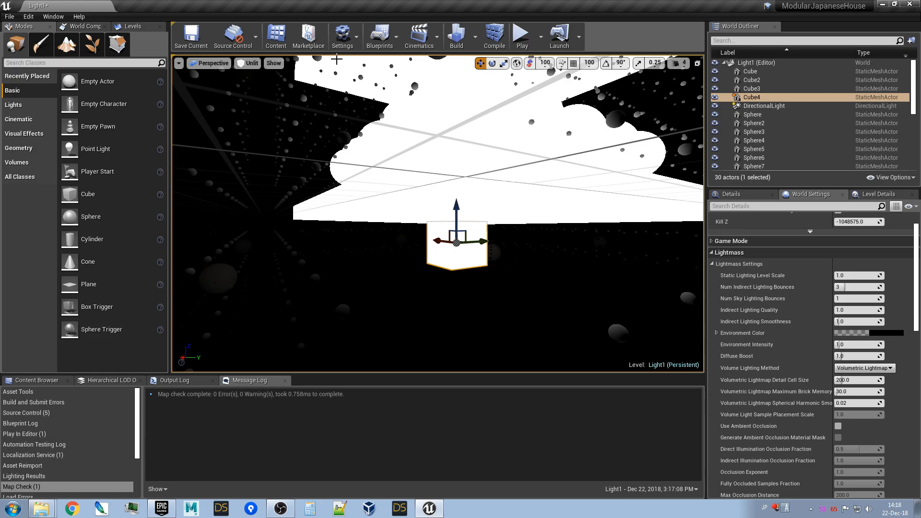
click(250, 63)
click(258, 85)
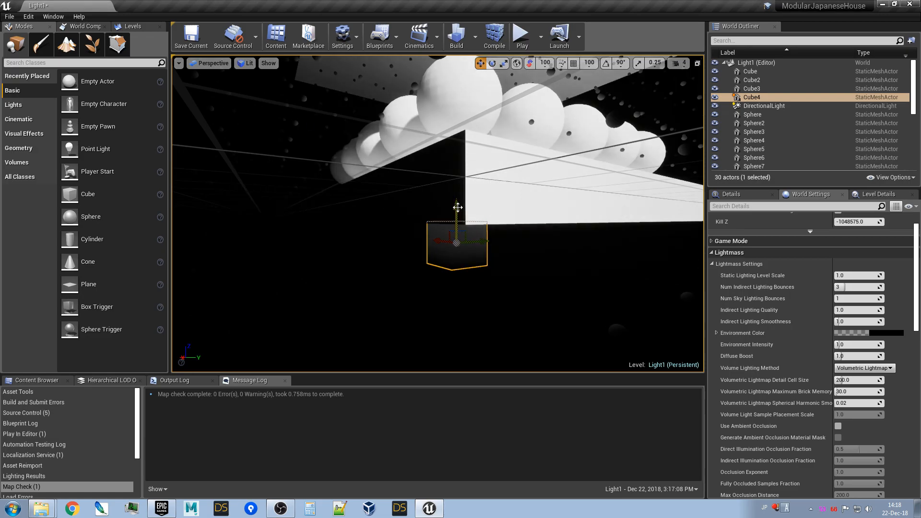
drag(458, 216, 465, 208)
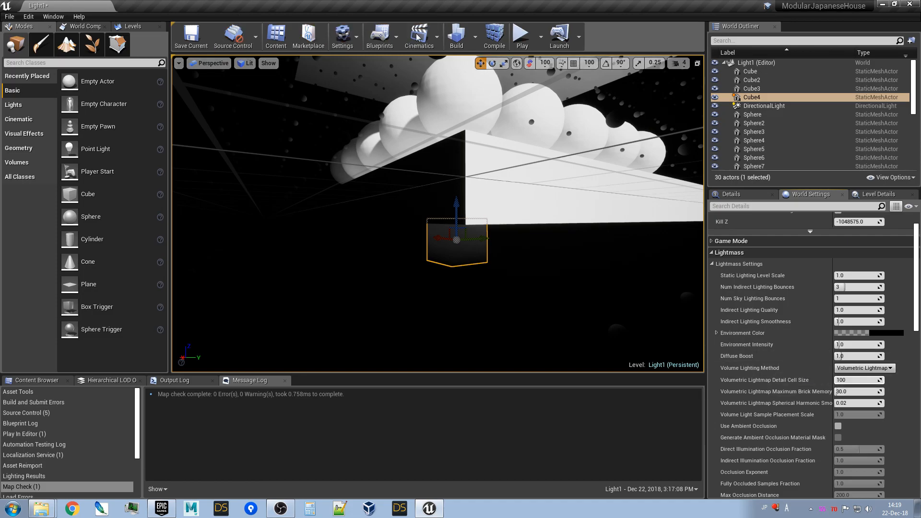
click(460, 35)
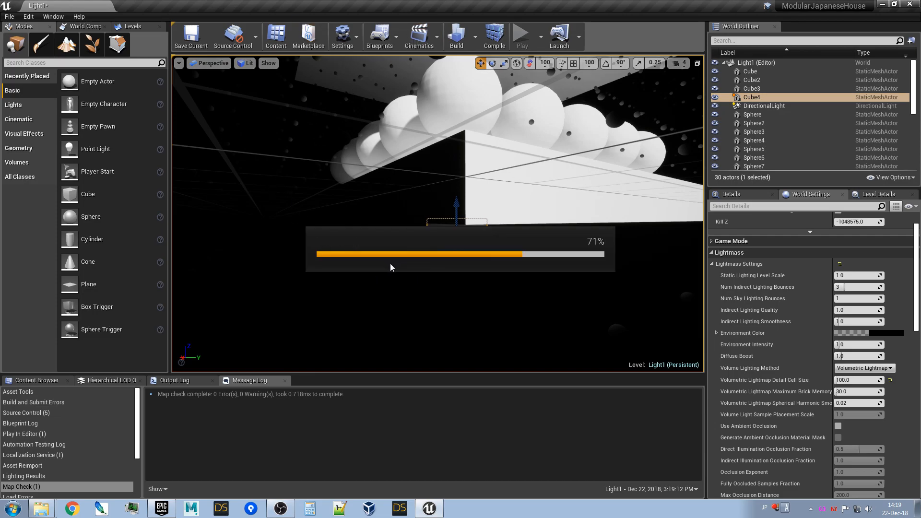
Shift the movable cube slightly and examine its lighting against the denser volumetric samples around the slab's edge
right_drag(436, 314, 417, 235)
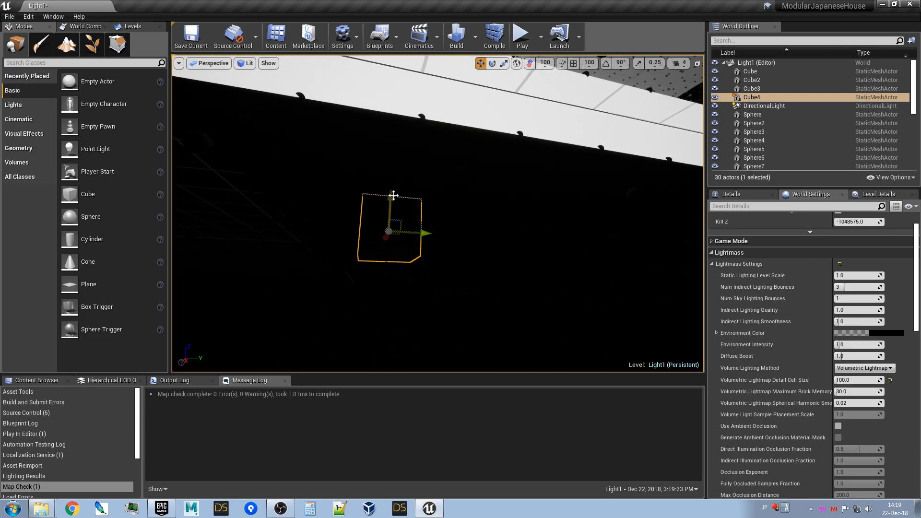
mouse_move(383, 195)
mouse_down()
mouse_move(382, 263)
mouse_move(381, 186)
mouse_move(380, 203)
mouse_up()
mouse_move(433, 299)
right_down()
mouse_move(424, 298)
mouse_move(434, 293)
mouse_move(430, 313)
right_up()
key(s)
right_drag(460, 273, 489, 272)
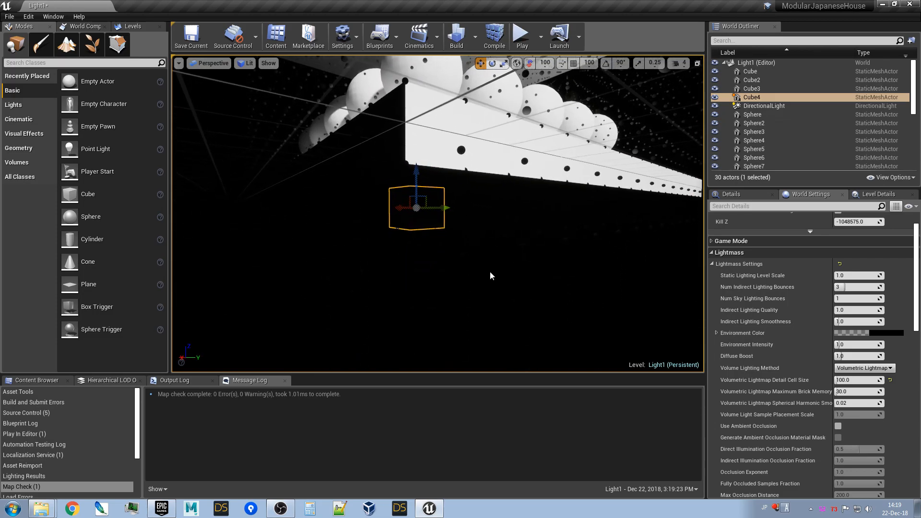
right_drag(497, 219, 460, 233)
right_drag(469, 154, 551, 102)
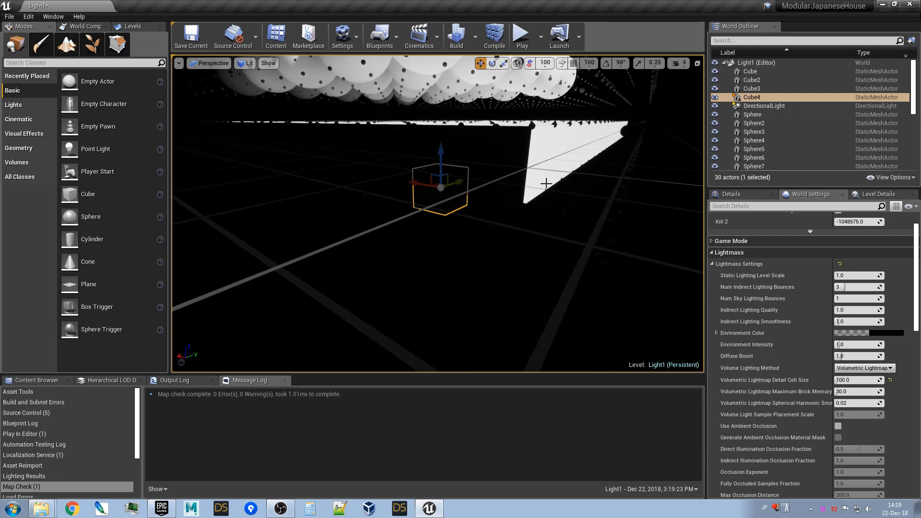
right_drag(444, 159, 539, 138)
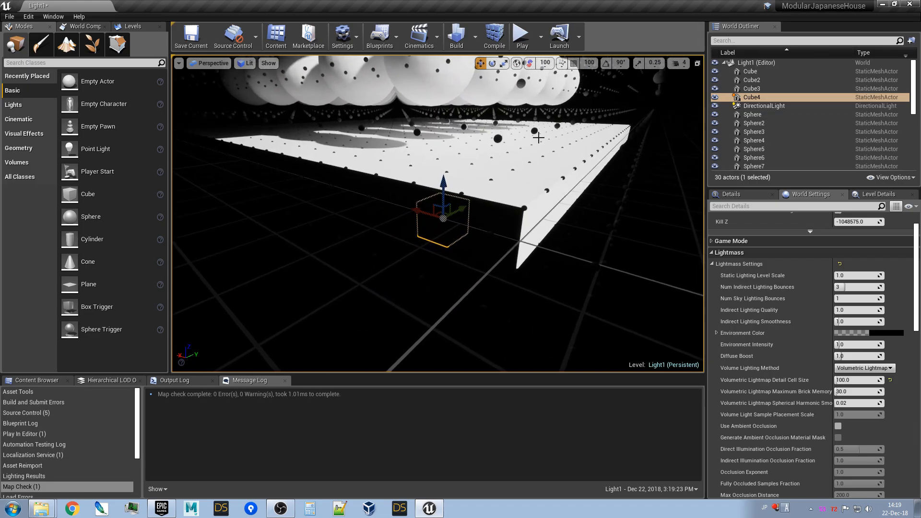
right_drag(522, 210, 492, 234)
Delete the movable cube and reset Volumetric Lightmap Detail Cell Size to its default of 200
key(Delete)
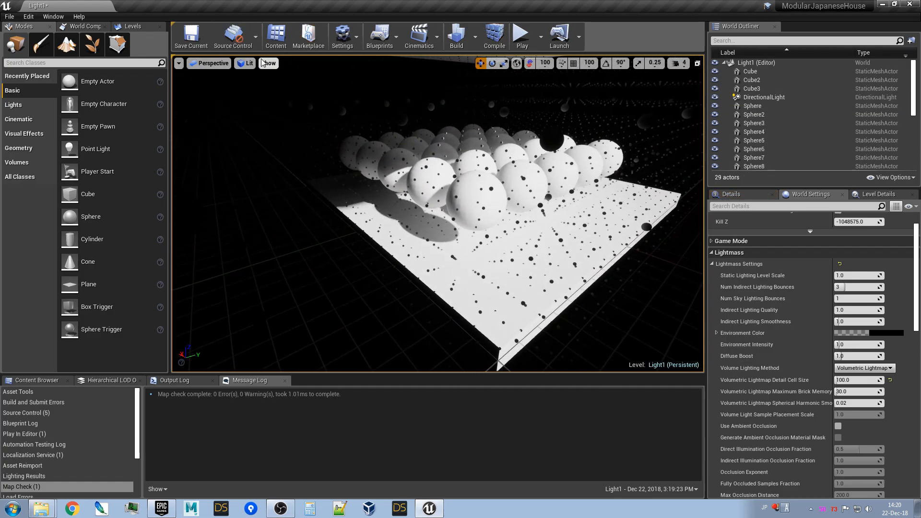
click(269, 63)
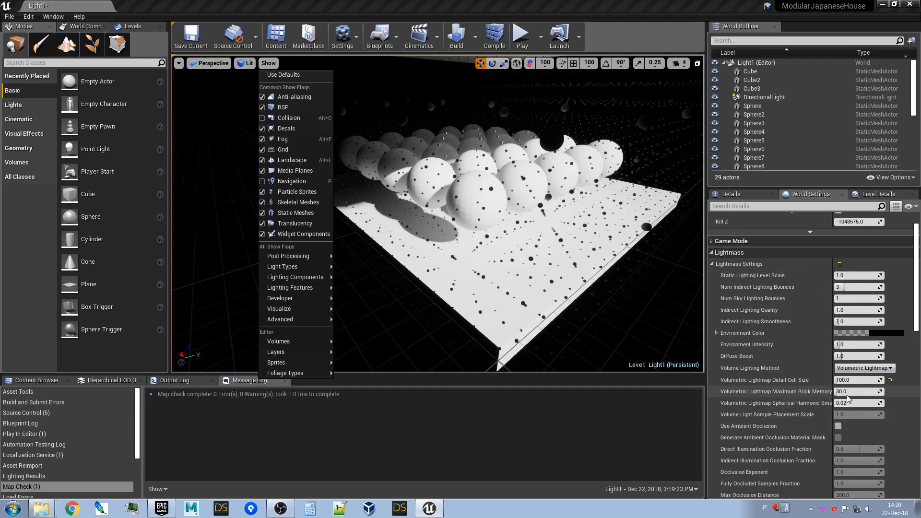
click(892, 380)
click(891, 380)
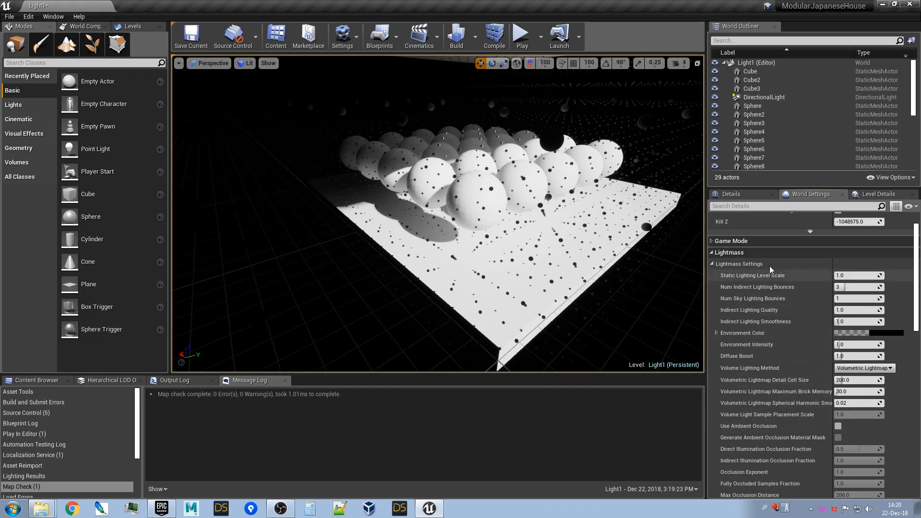
Turn off the Volumetric Lightmap visualization and frame all three slabs and the spheres
click(269, 65)
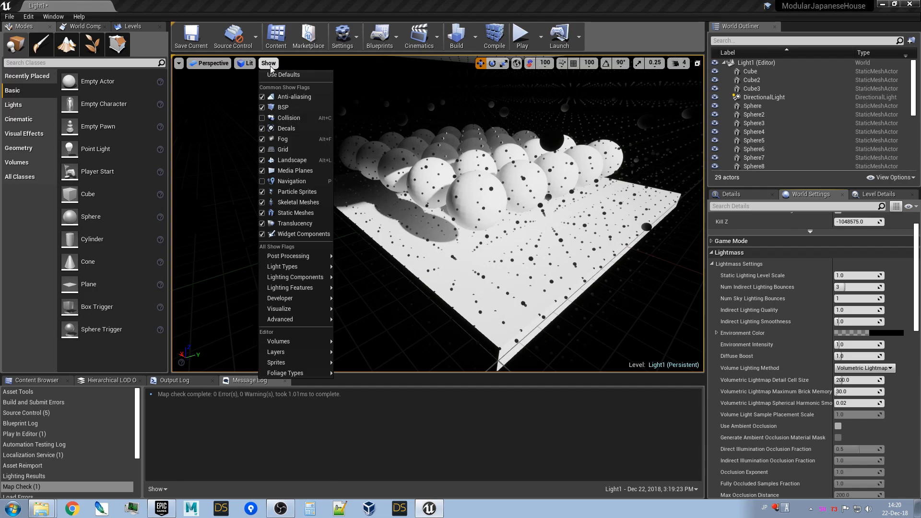
click(246, 63)
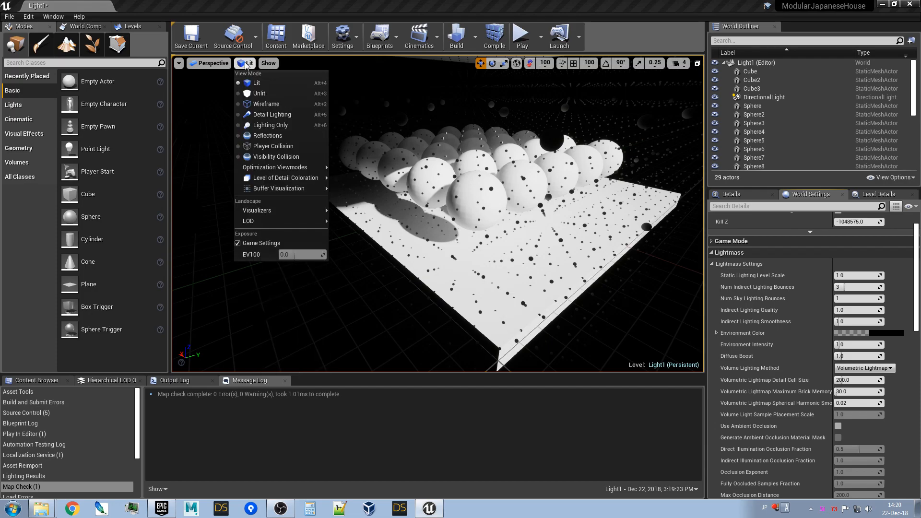
click(269, 63)
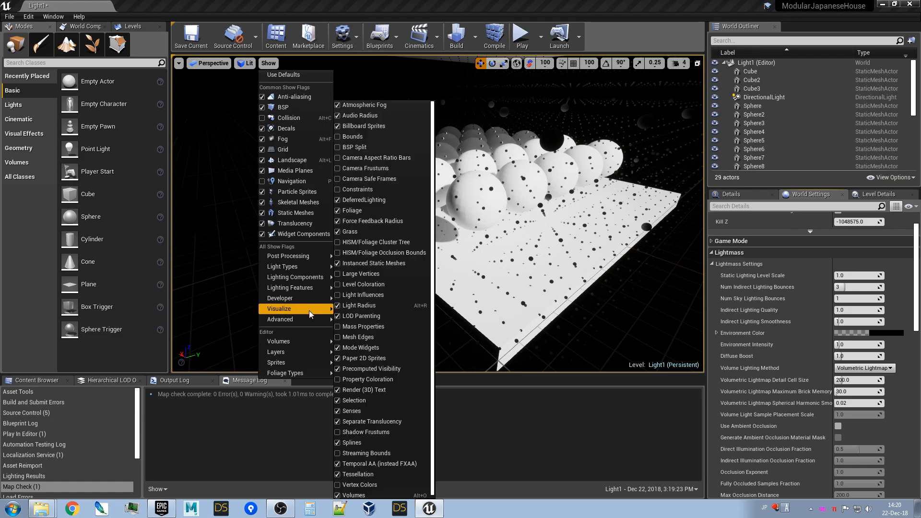
mouse_move(308, 309)
click(375, 485)
right_drag(422, 287, 504, 231)
mouse_move(443, 278)
right_down()
mouse_move(462, 275)
mouse_move(456, 284)
mouse_move(443, 278)
right_up()
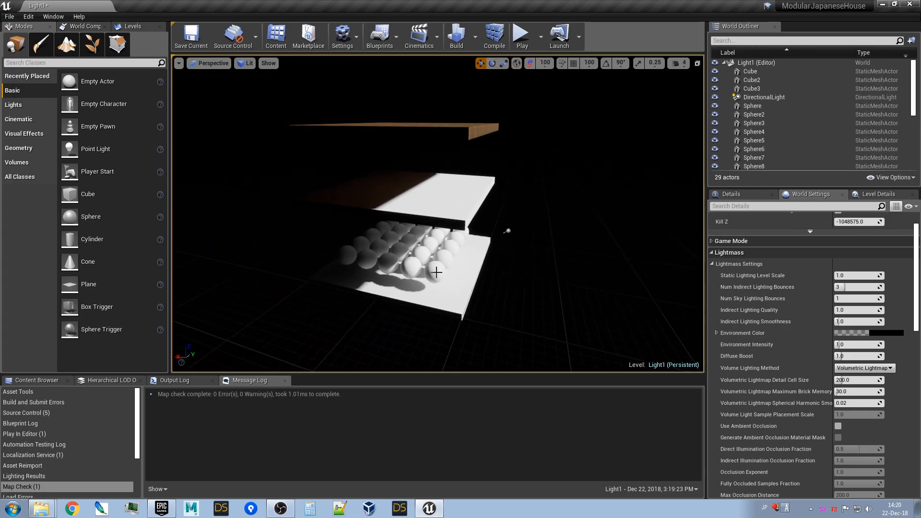
Duplicate one of the spheres and move the copy far away from the slabs, to about X 13107
right_drag(438, 272, 417, 268)
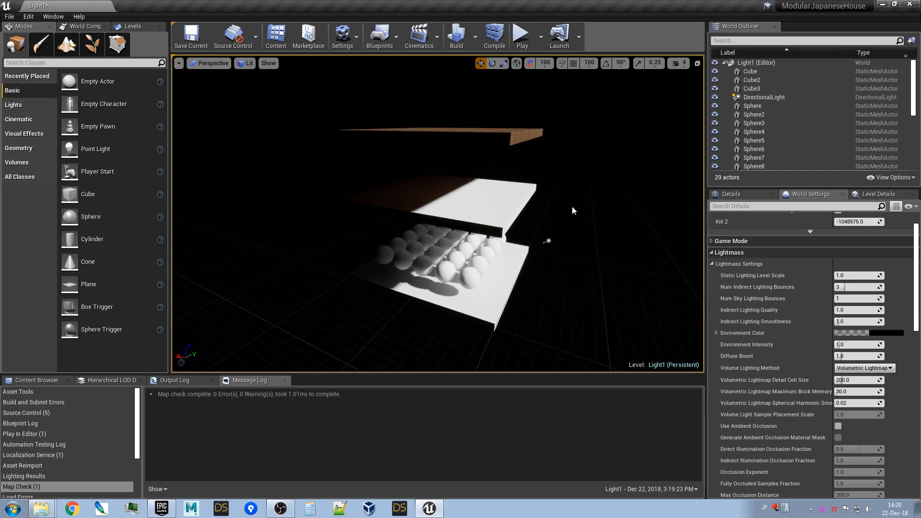
right_drag(421, 218, 512, 241)
click(471, 210)
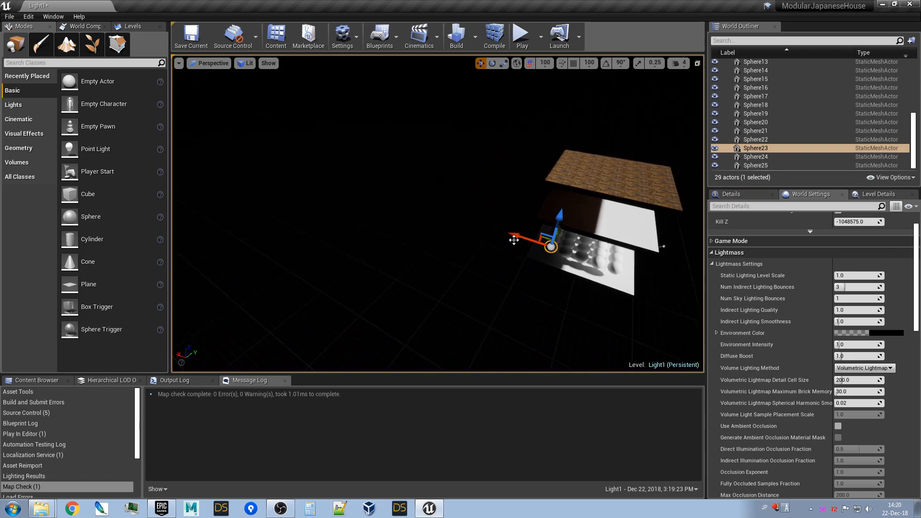
alt+drag(518, 236, 235, 125)
click(738, 194)
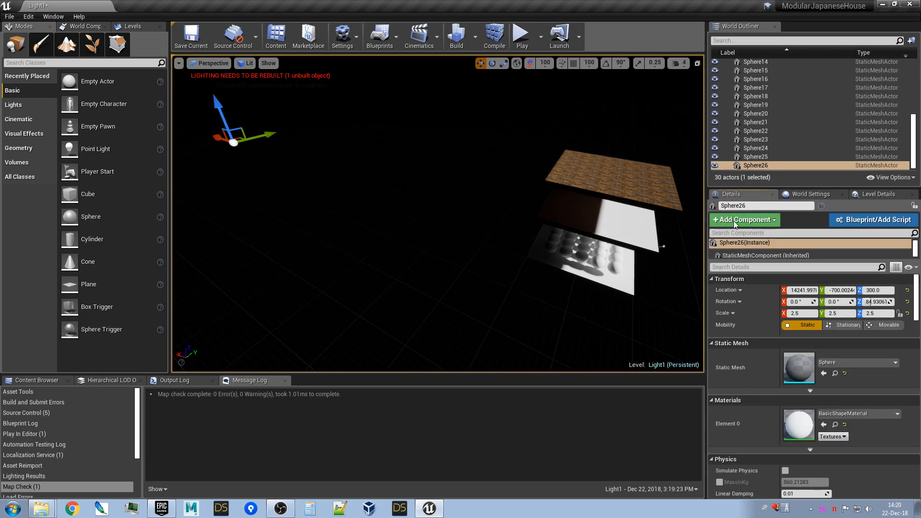
mouse_move(220, 137)
mouse_down()
mouse_move(310, 165)
mouse_move(232, 147)
mouse_up()
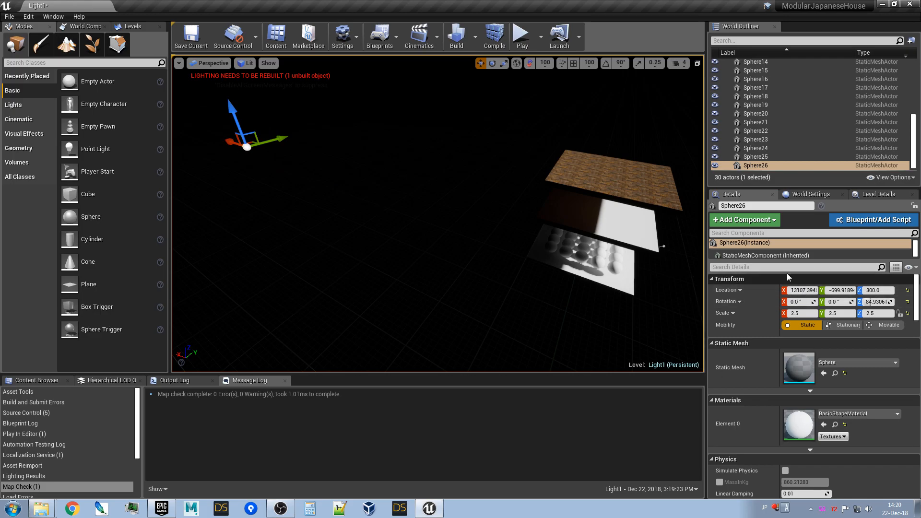
Rebuild the lighting with the distant sphere in the level and check the slabs' indirect lighting
click(457, 38)
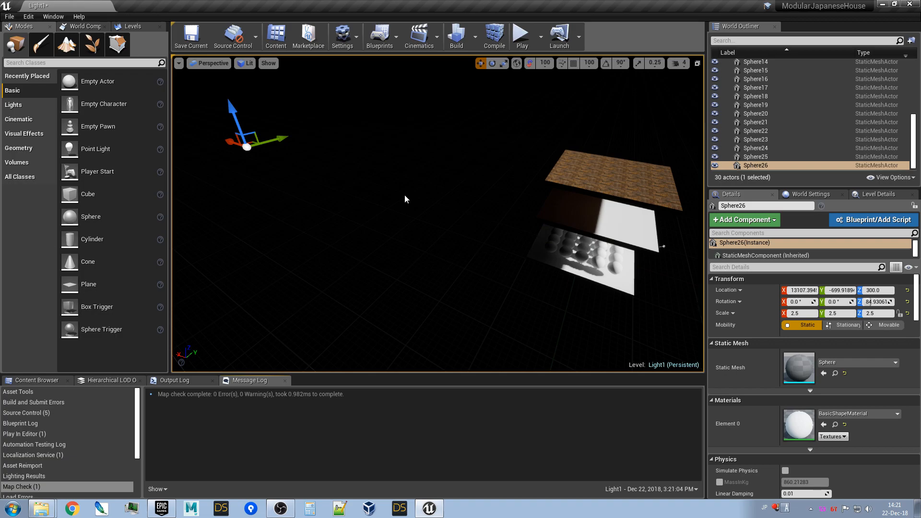
right_drag(425, 192, 397, 193)
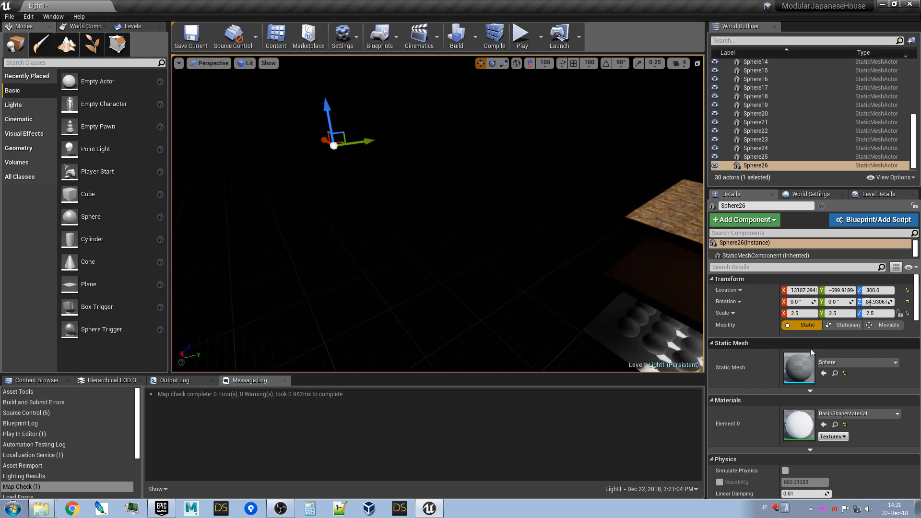
right_drag(449, 206, 381, 192)
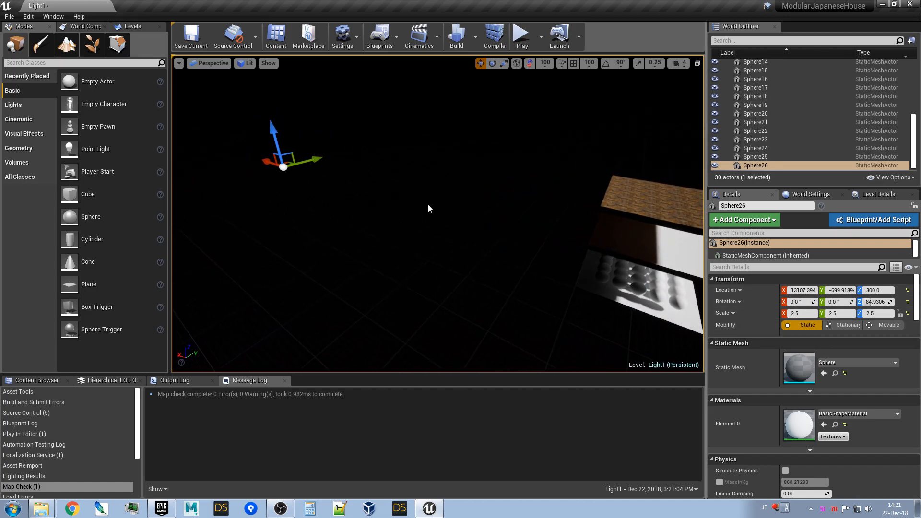
Move the distant sphere copy even farther from the slabs along X, to about 51408
drag(262, 164, 171, 116)
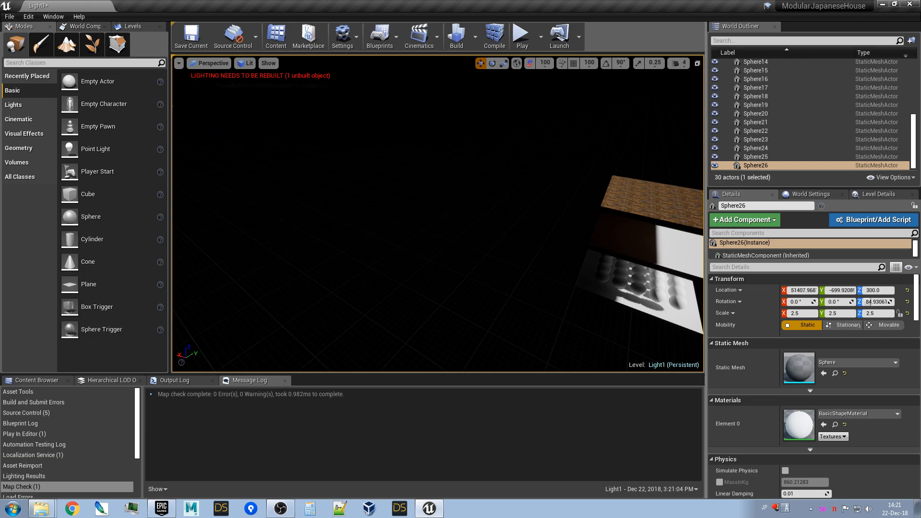
mouse_move(413, 211)
right_down()
mouse_move(365, 192)
mouse_move(419, 203)
right_up()
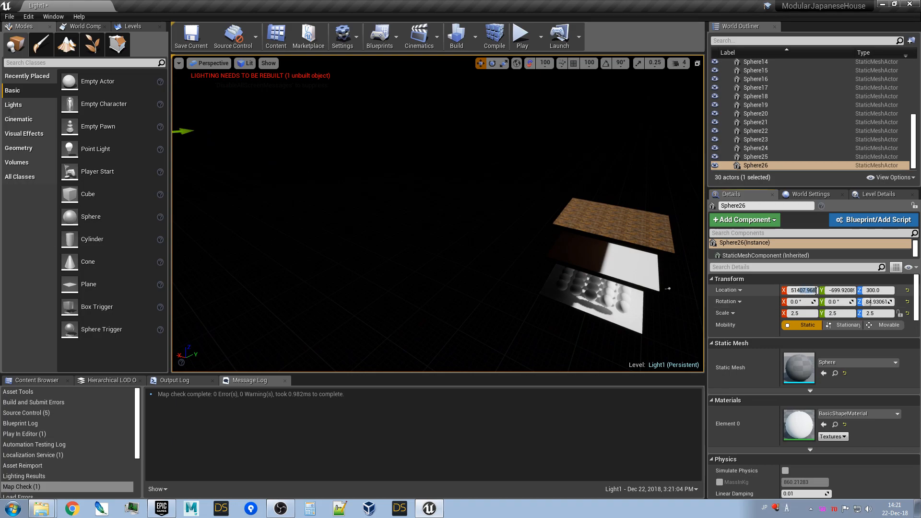
right_drag(424, 229, 403, 224)
Rebuild the lighting for the enlarged scene and examine the shaded areas of the slabs and spheres
click(455, 38)
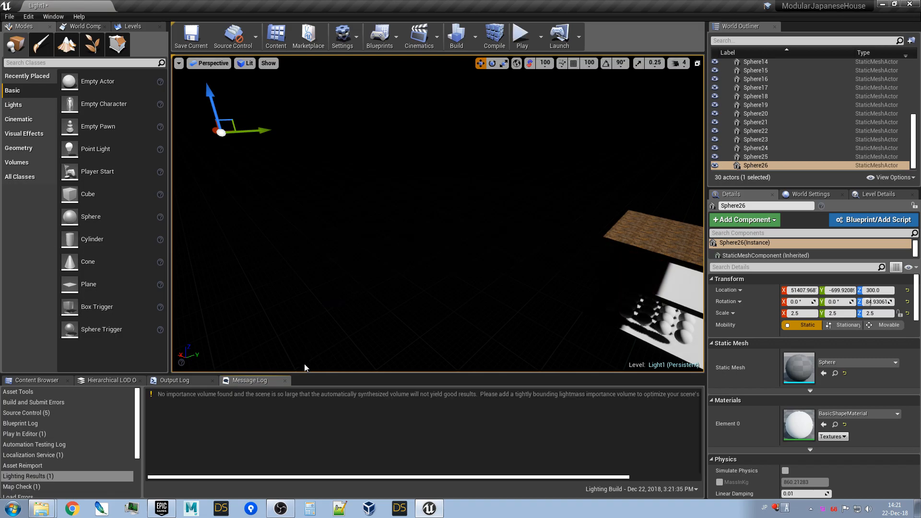
mouse_move(372, 287)
right_down()
mouse_move(465, 287)
mouse_move(381, 288)
right_up()
key(w)
key(s)
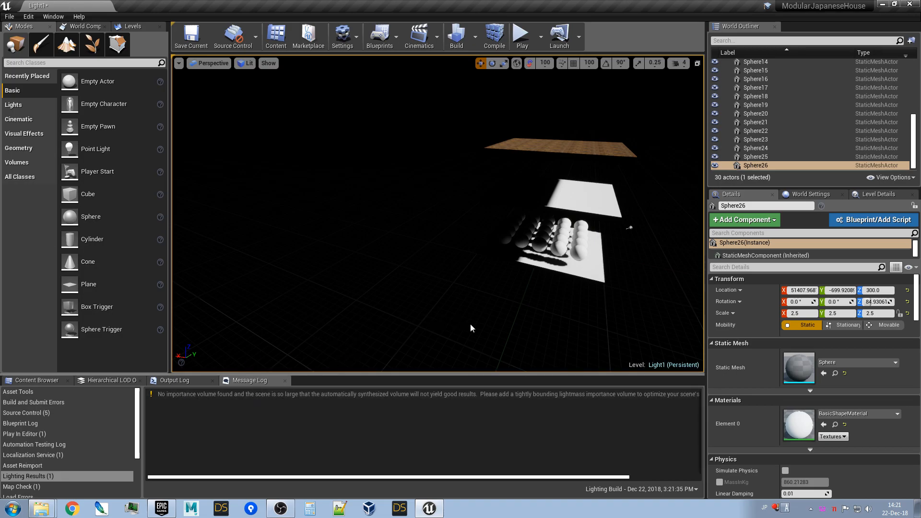
right_drag(520, 319, 543, 324)
key(w)
key(s)
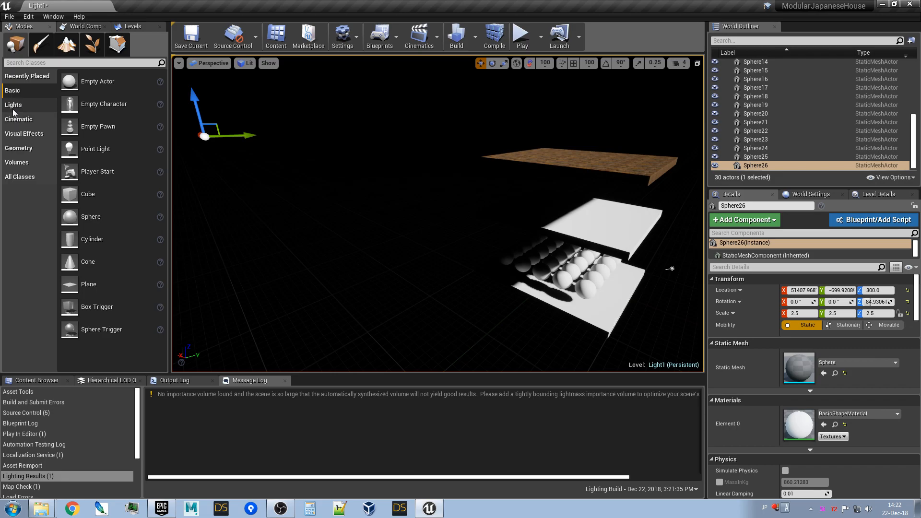
Place a Lightmass Importance Volume in the level at the stacked slabs
click(17, 162)
right_drag(412, 261, 519, 265)
key(s)
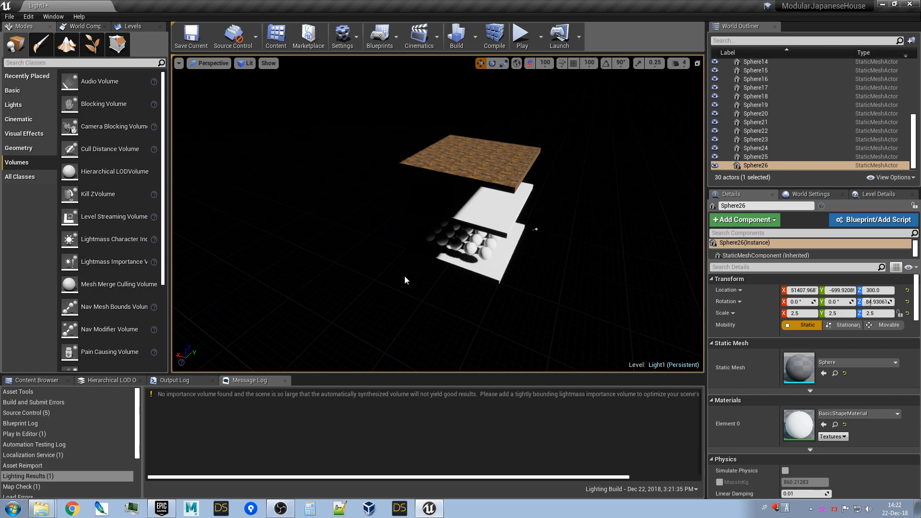
right_drag(386, 276, 317, 138)
key(d)
key(w)
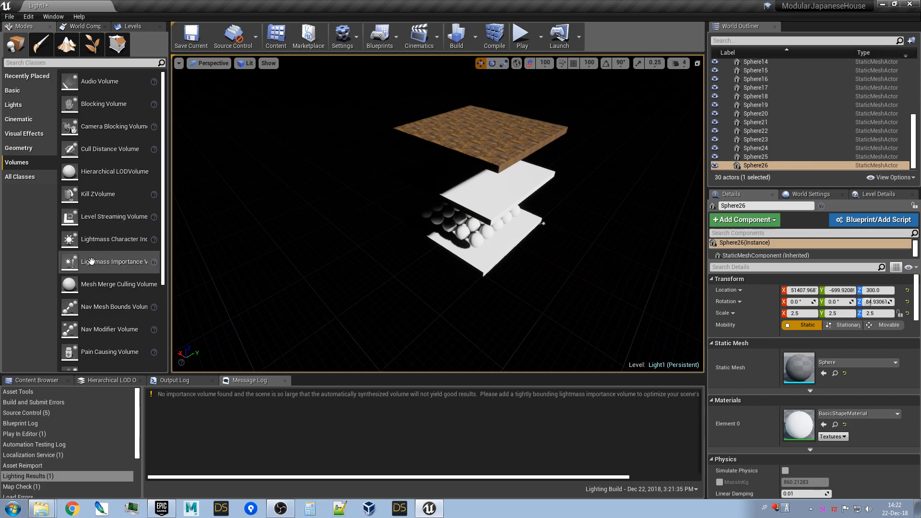
right_drag(286, 272, 272, 256)
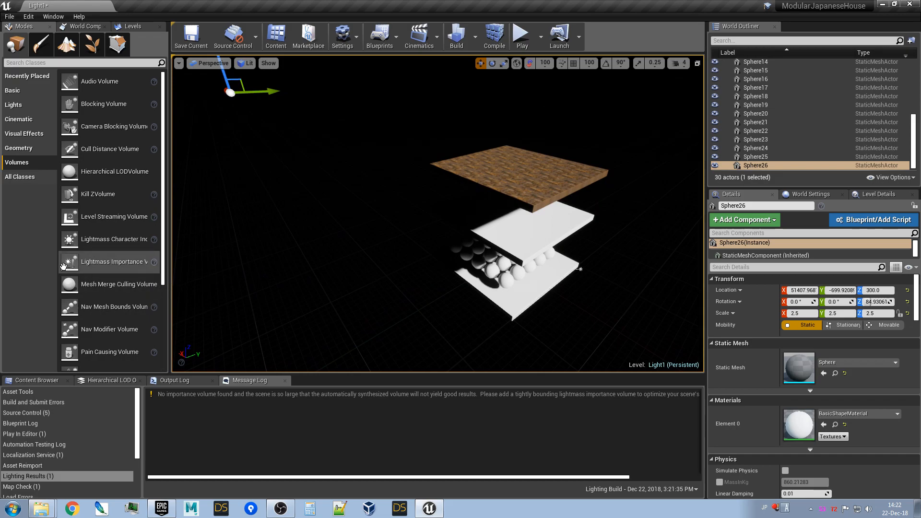
drag(69, 263, 500, 244)
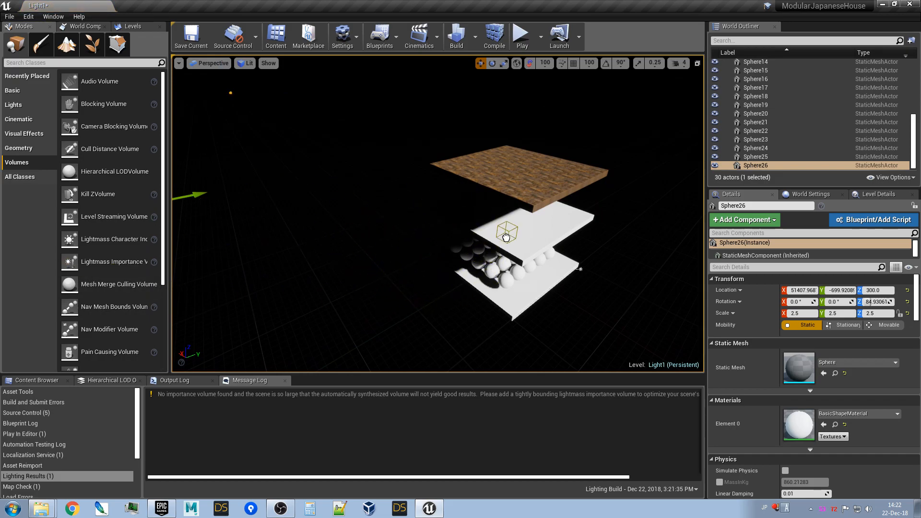
Scale the importance volume uniformly to about 16.17 and position it so it encloses all three slabs and the grid of spheres
right_drag(499, 244, 456, 245)
drag(547, 245, 579, 181)
key(r)
right_drag(553, 266, 498, 251)
key(w)
drag(515, 224, 512, 223)
right_drag(512, 223, 517, 186)
mouse_move(472, 121)
mouse_down()
mouse_move(472, 131)
mouse_move(473, 115)
mouse_up()
key(r)
mouse_move(430, 268)
right_down()
mouse_move(455, 280)
mouse_move(439, 275)
right_up()
key(s)
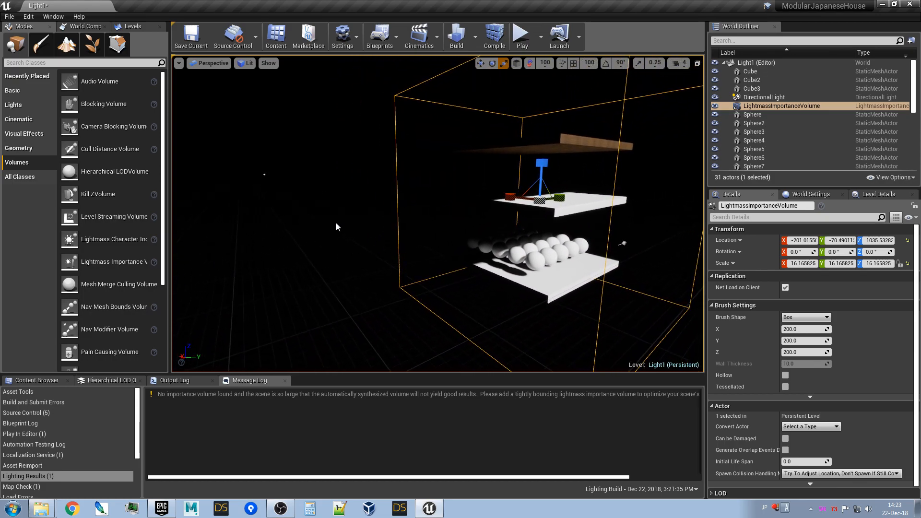
Rebuild the lighting with the importance volume in place and examine the indirect light on the enclosed slabs and spheres
key(a)
right_drag(322, 210, 380, 218)
key(s)
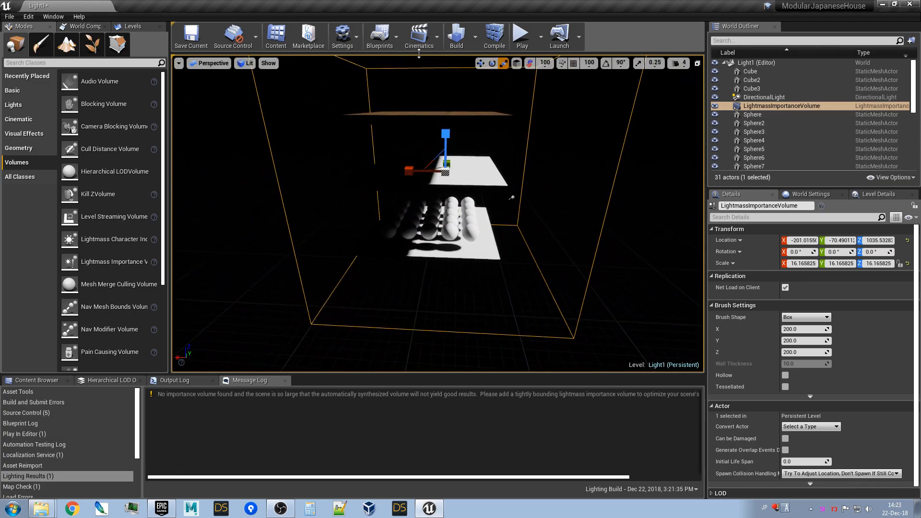
click(457, 36)
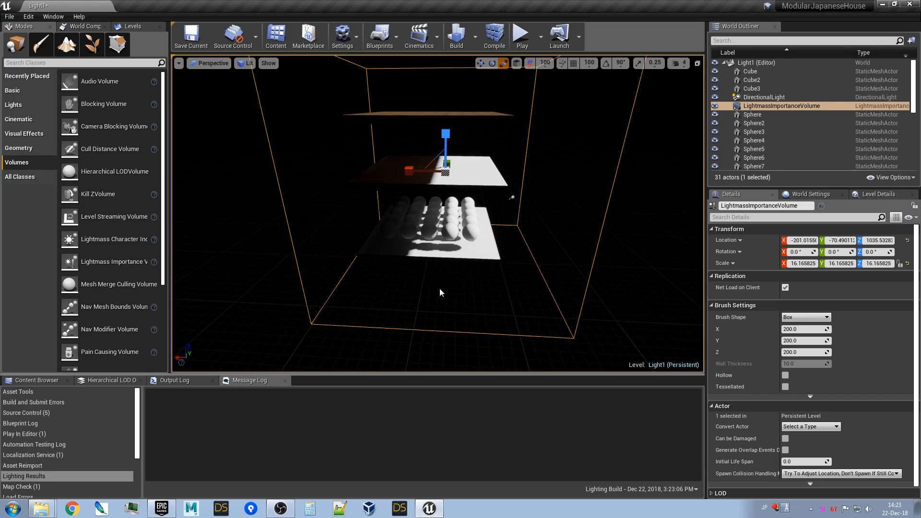
mouse_move(416, 302)
right_down()
mouse_move(366, 287)
mouse_move(368, 301)
mouse_move(386, 294)
mouse_move(416, 306)
right_up()
key(w)
key(s)
key(f)
key(d)
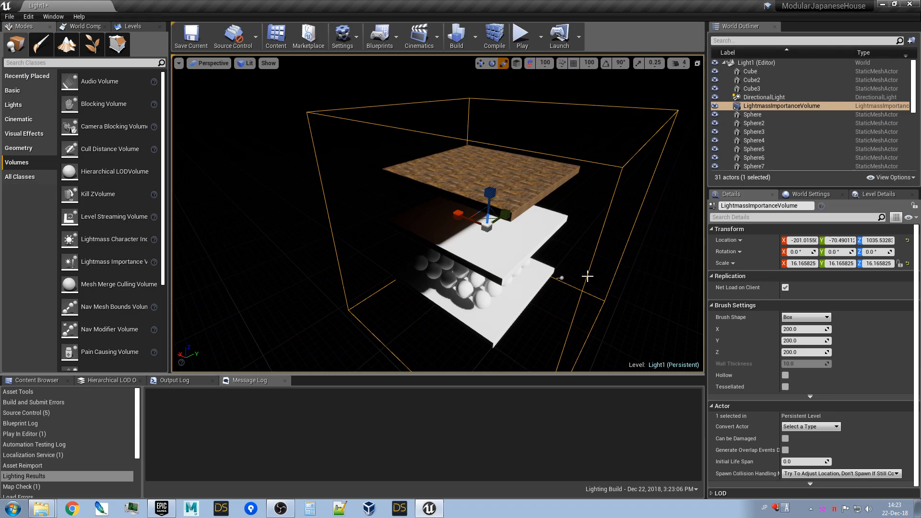
scroll(587, 276, up, 3)
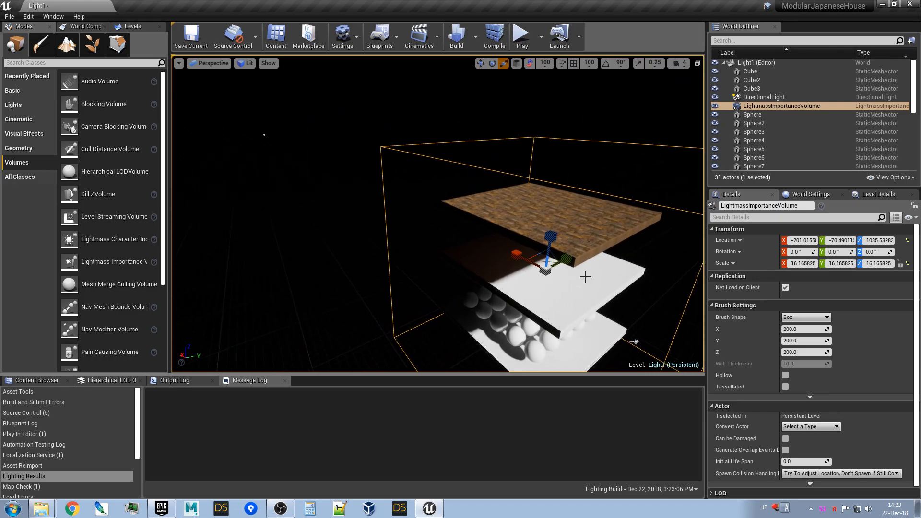